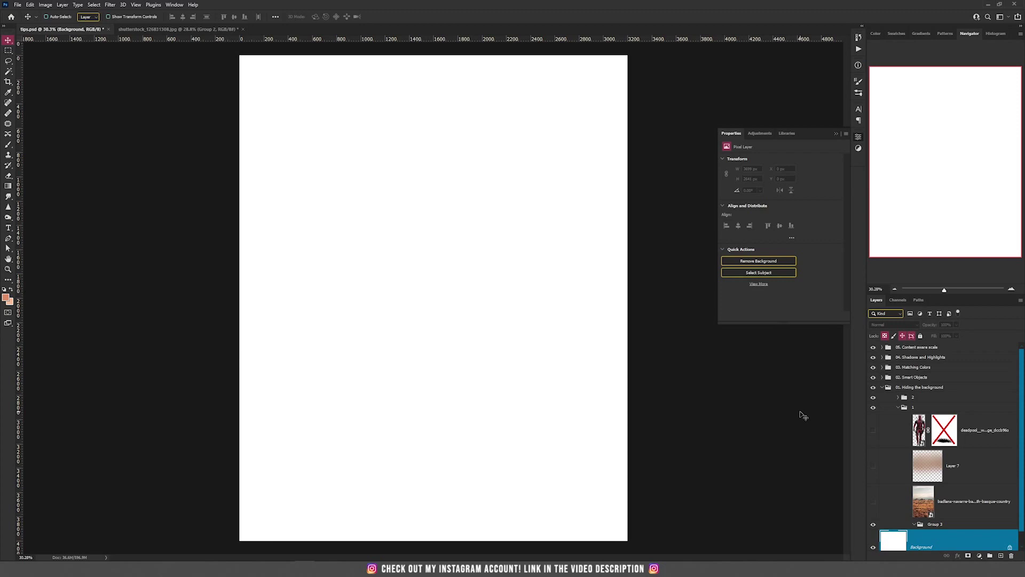
Reveal the badlands landscape, Deadpool and haze layers, then add empty Layer 8 above the landscape
{"action": "left_click", "coordinate": [874, 502]}
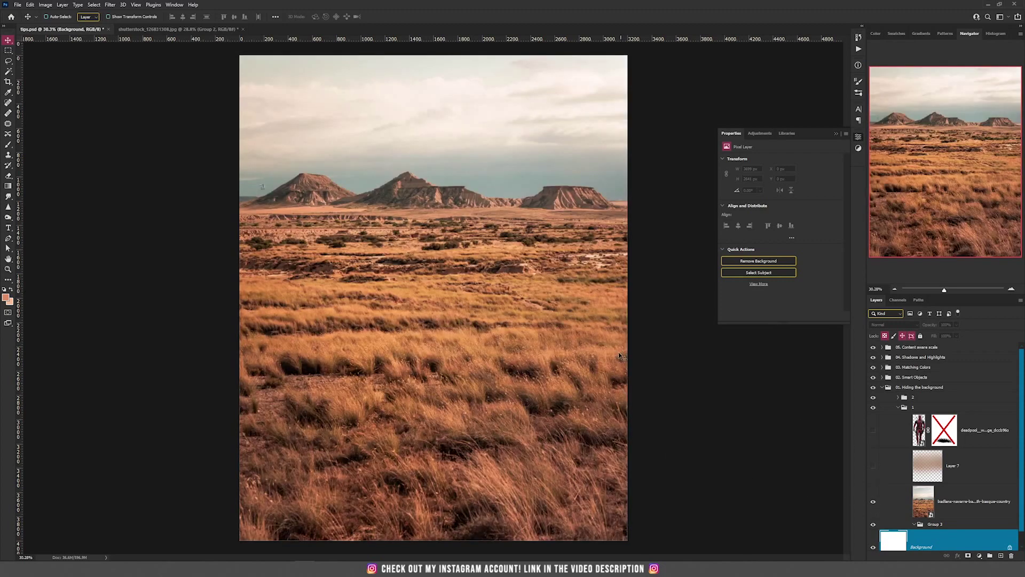
{"action": "left_click", "coordinate": [873, 430]}
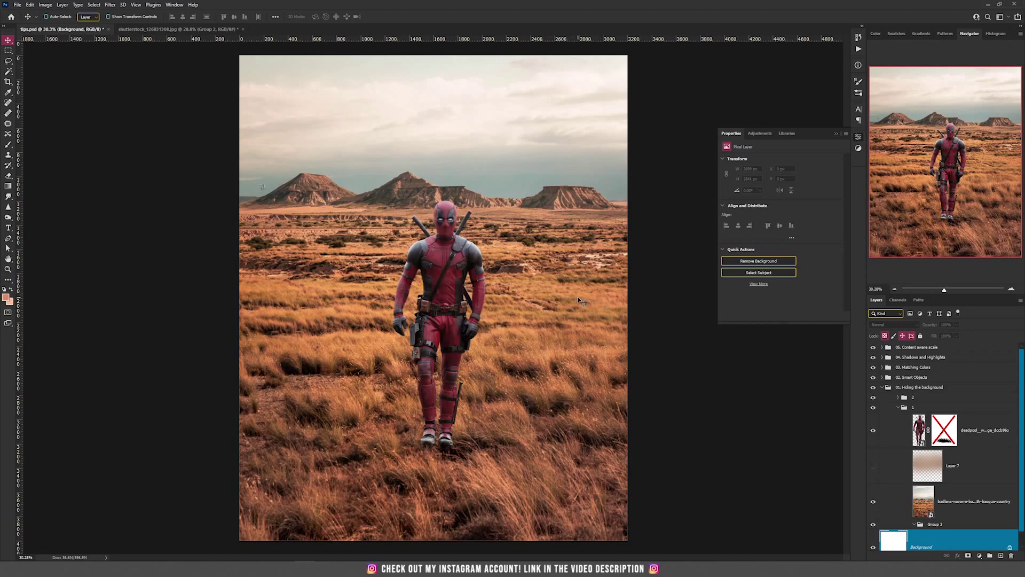
{"action": "left_click", "coordinate": [945, 428]}
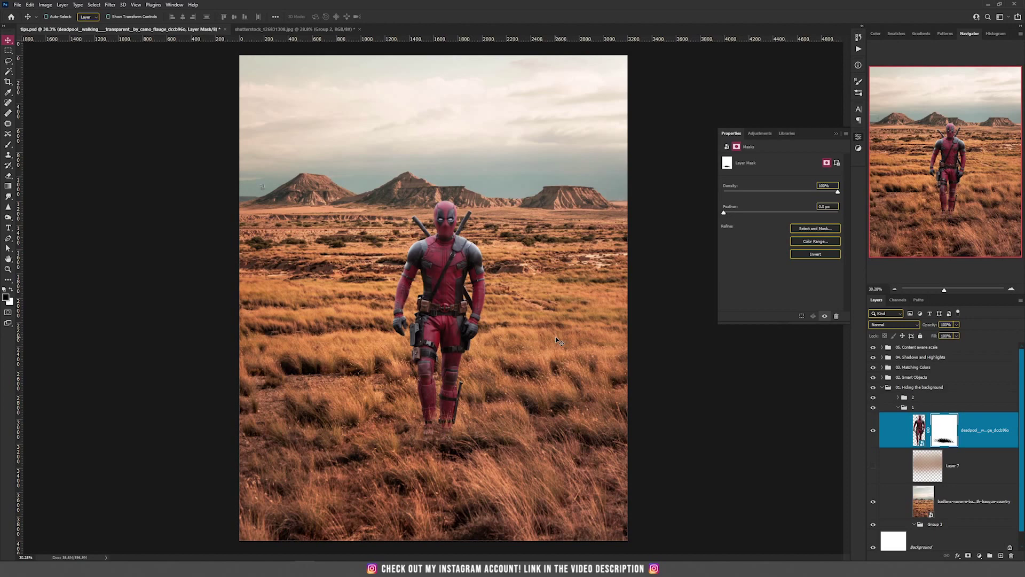
{"action": "left_click", "coordinate": [874, 466]}
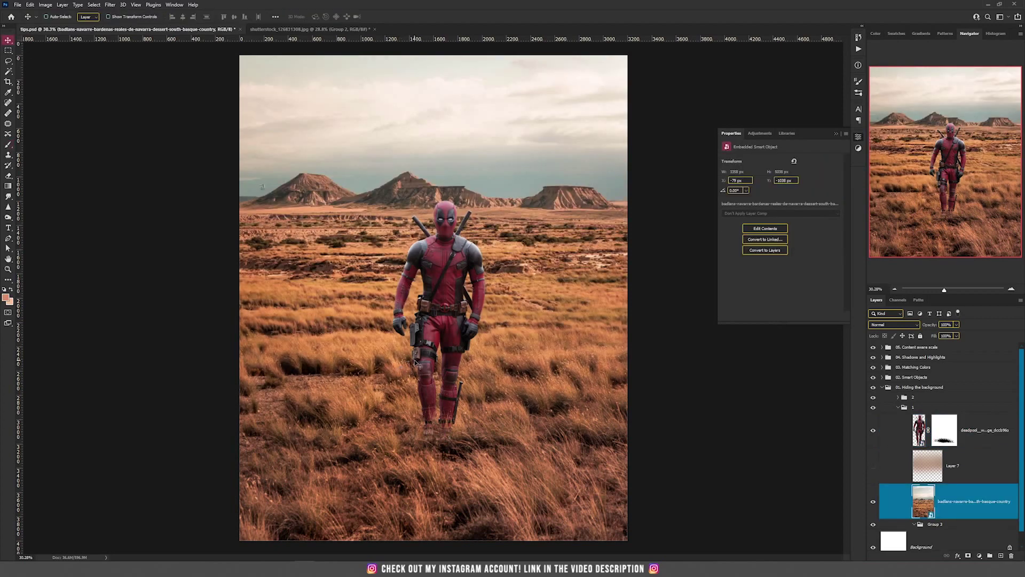
{"action": "left_click", "coordinate": [1000, 556]}
Switch to the Brush tool with a soft round brush preset
{"action": "left_click", "coordinate": [8, 144]}
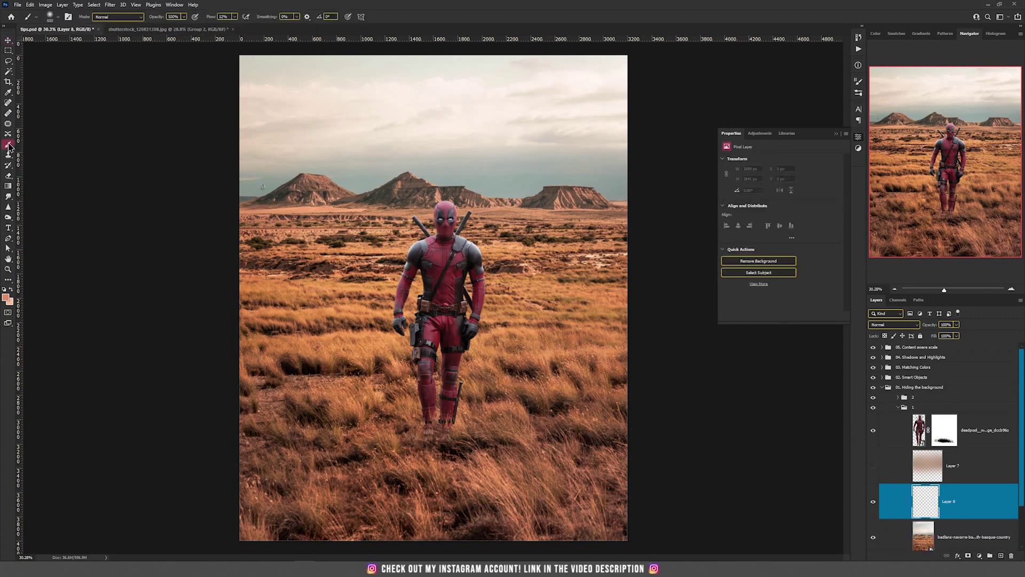
{"action": "right_click", "coordinate": [384, 217]}
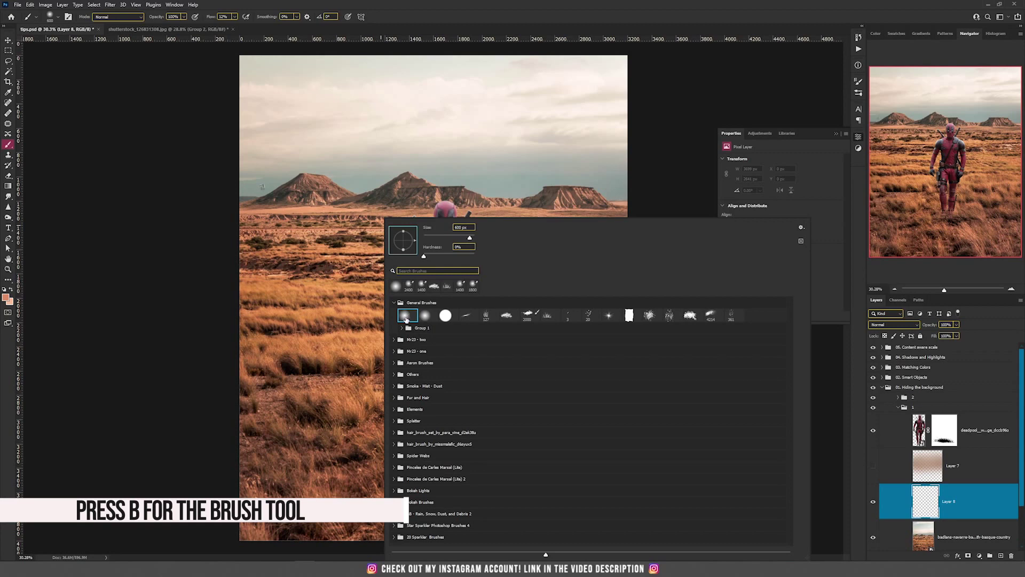
{"action": "key", "text": "Return"}
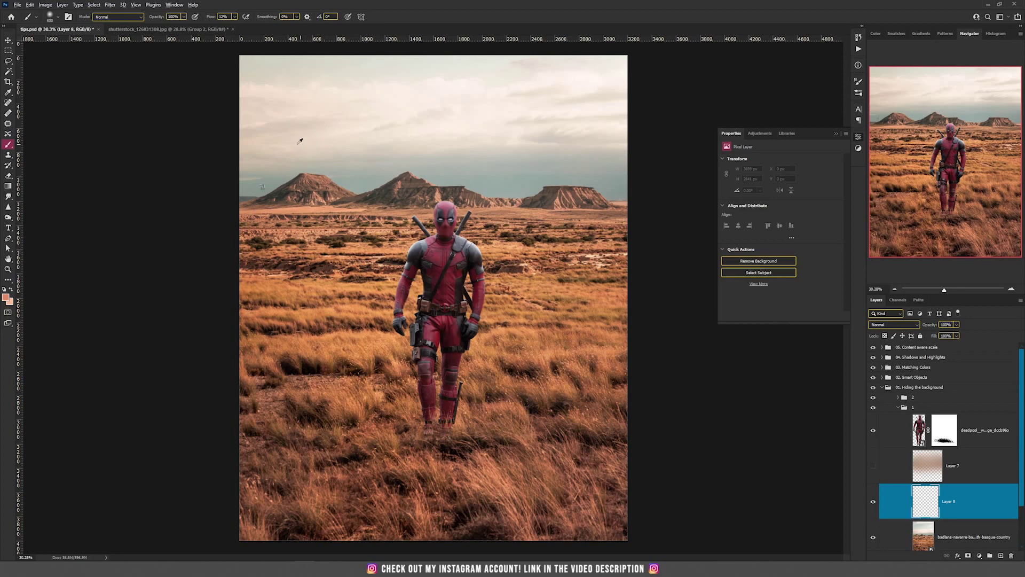
Sample sky and ground tones, settling on a light tone near the mountain base
{"action": "left_click", "coordinate": [271, 165], "text": "alt"}
{"action": "left_click", "coordinate": [322, 174], "text": "alt"}
{"action": "left_click", "coordinate": [310, 213], "text": "alt"}
{"action": "left_click", "coordinate": [314, 233], "text": "alt"}
{"action": "left_click", "coordinate": [296, 244], "text": "alt"}
{"action": "left_click", "coordinate": [261, 237], "text": "alt"}
{"action": "left_click", "coordinate": [260, 213], "text": "alt"}
{"action": "left_click", "coordinate": [255, 208], "text": "alt"}
{"action": "left_click", "coordinate": [257, 205], "text": "alt"}
{"action": "left_click", "coordinate": [245, 207], "text": "alt"}
{"action": "left_click", "coordinate": [245, 208], "text": "alt"}
Enlarge the brush and paint soft haze over the distant mountains and across the horizon
{"action": "key", "text": "bracketright"}
{"action": "key", "text": "bracketright"}
{"action": "key", "text": "bracketright"}
{"action": "key", "text": "bracketright"}
{"action": "key", "text": "bracketright"}
{"action": "key", "text": "bracketright"}
{"action": "mouse_move", "coordinate": [251, 212]}
{"action": "left_mouse_down"}
{"action": "mouse_move", "coordinate": [612, 216]}
{"action": "mouse_move", "coordinate": [485, 219]}
{"action": "mouse_move", "coordinate": [593, 216]}
{"action": "mouse_move", "coordinate": [623, 227]}
{"action": "mouse_move", "coordinate": [593, 275]}
{"action": "mouse_move", "coordinate": [441, 272]}
{"action": "mouse_move", "coordinate": [285, 288]}
{"action": "mouse_move", "coordinate": [254, 237]}
{"action": "mouse_move", "coordinate": [260, 215]}
{"action": "mouse_move", "coordinate": [612, 208]}
{"action": "mouse_move", "coordinate": [362, 195]}
{"action": "mouse_move", "coordinate": [281, 185]}
{"action": "mouse_move", "coordinate": [255, 183]}
{"action": "left_mouse_up"}
{"action": "left_click", "coordinate": [253, 184], "text": "alt"}
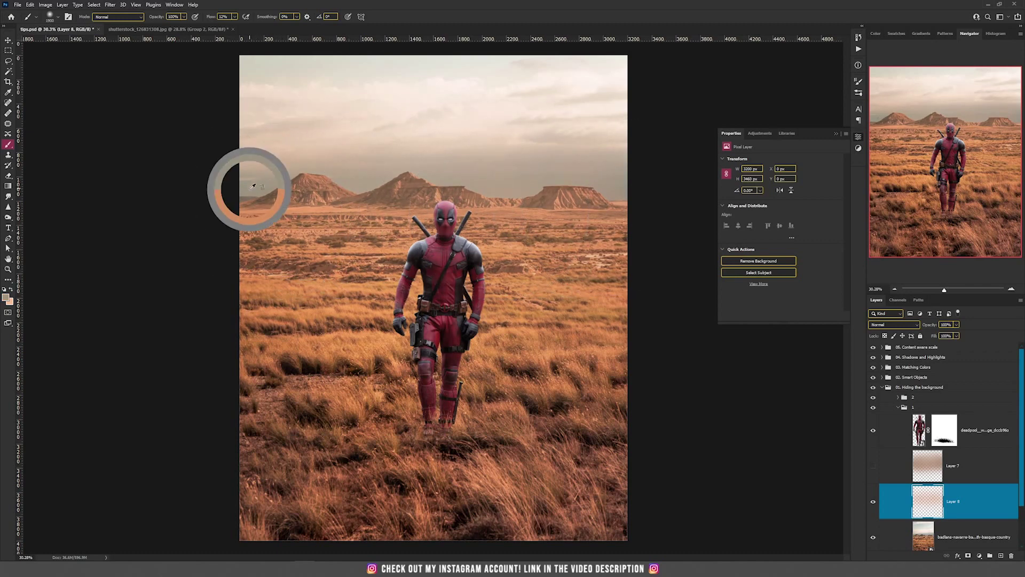
{"action": "mouse_move", "coordinate": [253, 185]}
{"action": "left_mouse_down"}
{"action": "mouse_move", "coordinate": [266, 202]}
{"action": "mouse_move", "coordinate": [584, 202]}
{"action": "mouse_move", "coordinate": [259, 201]}
{"action": "mouse_move", "coordinate": [272, 257]}
{"action": "left_mouse_up"}
{"action": "left_click", "coordinate": [248, 265], "text": "alt"}
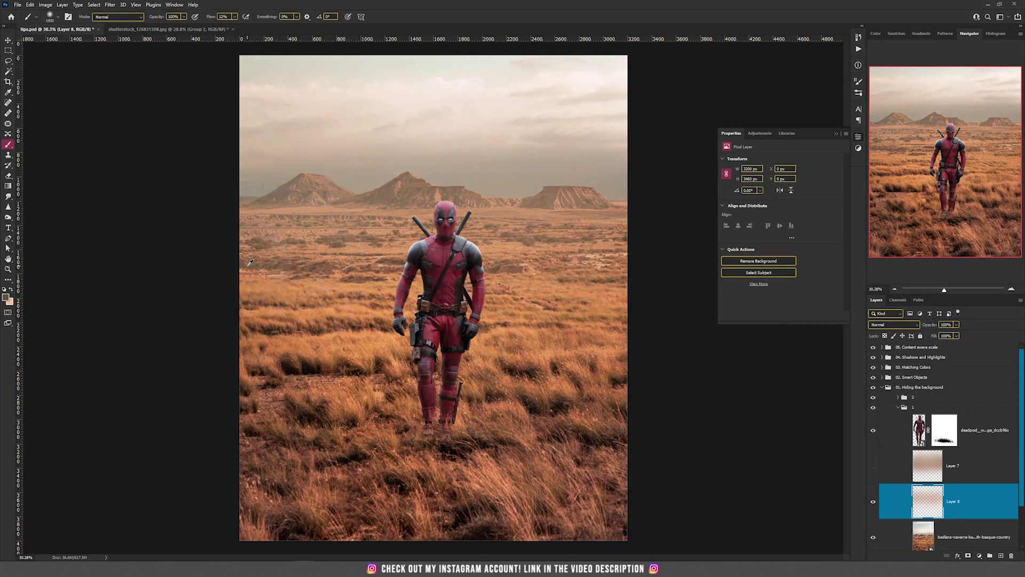
{"action": "mouse_move", "coordinate": [261, 261]}
{"action": "left_mouse_down"}
{"action": "mouse_move", "coordinate": [593, 254]}
{"action": "mouse_move", "coordinate": [618, 277]}
{"action": "mouse_move", "coordinate": [279, 297]}
{"action": "mouse_move", "coordinate": [267, 232]}
{"action": "mouse_move", "coordinate": [336, 172]}
{"action": "mouse_move", "coordinate": [417, 209]}
{"action": "mouse_move", "coordinate": [431, 202]}
{"action": "mouse_move", "coordinate": [335, 279]}
{"action": "mouse_move", "coordinate": [598, 229]}
{"action": "mouse_move", "coordinate": [617, 315]}
{"action": "mouse_move", "coordinate": [399, 198]}
{"action": "mouse_move", "coordinate": [613, 184]}
{"action": "mouse_move", "coordinate": [488, 164]}
{"action": "mouse_move", "coordinate": [553, 171]}
{"action": "mouse_move", "coordinate": [311, 184]}
{"action": "mouse_move", "coordinate": [435, 254]}
{"action": "left_mouse_up"}
{"action": "key", "text": "v"}
{"action": "key", "text": "ctrl+minus"}
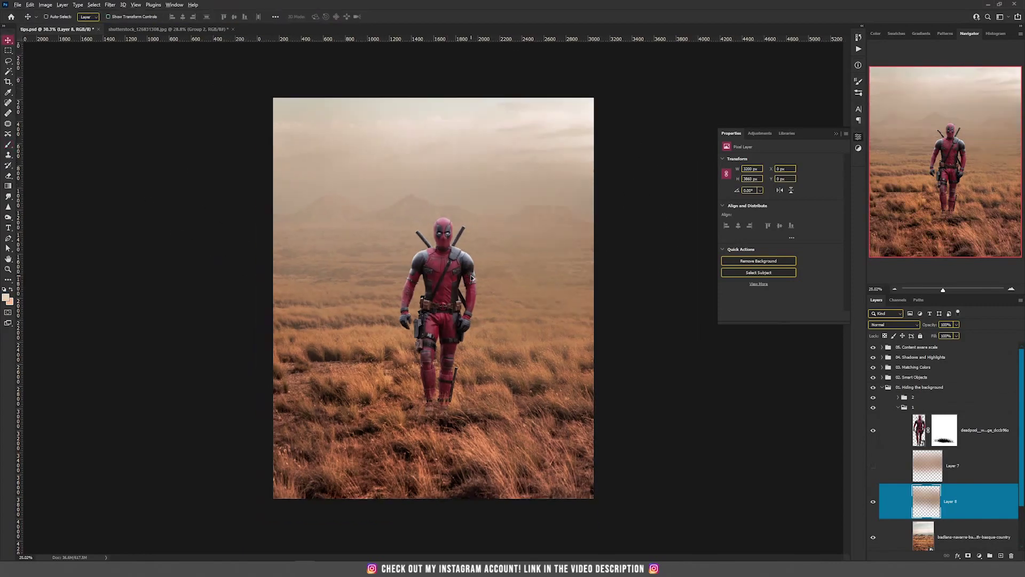
{"action": "scroll", "coordinate": [472, 278], "scroll_direction": "down", "scroll_amount": 3}
{"action": "scroll", "coordinate": [472, 277], "scroll_direction": "up", "scroll_amount": 2}
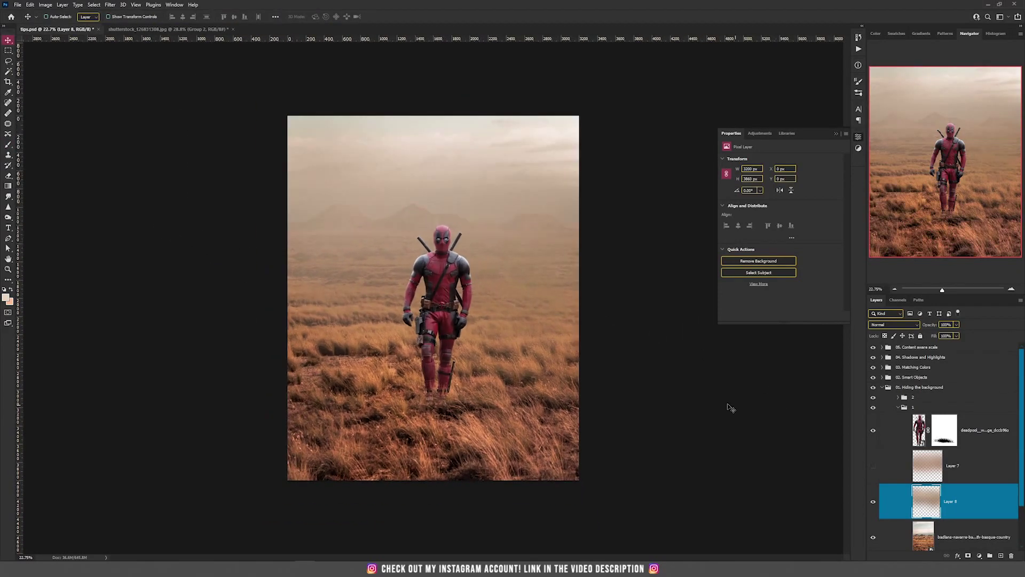
{"action": "key", "text": "e"}
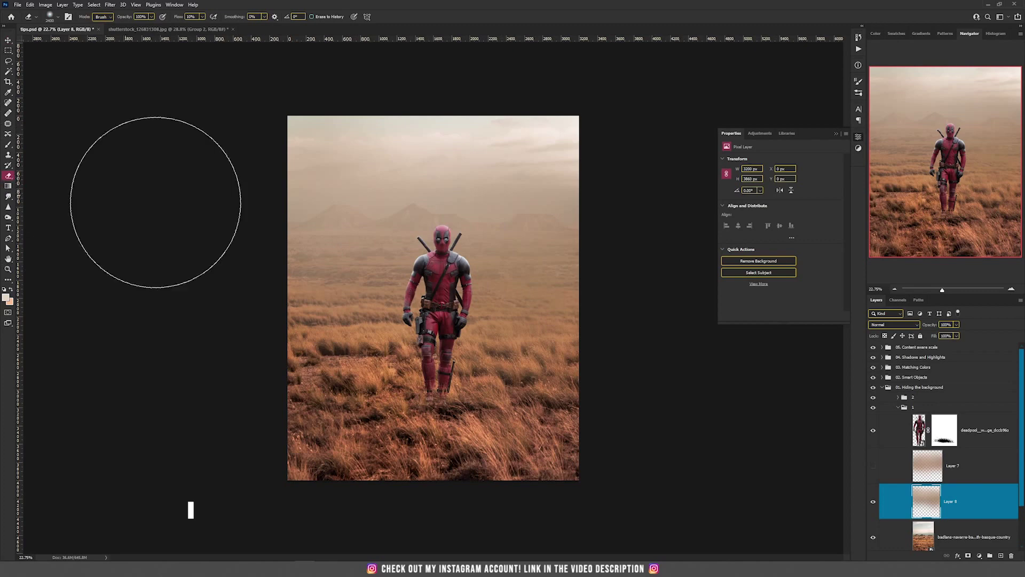
{"action": "mouse_move", "coordinate": [300, 337]}
{"action": "left_mouse_down"}
{"action": "mouse_move", "coordinate": [373, 366]}
{"action": "mouse_move", "coordinate": [504, 343]}
{"action": "mouse_move", "coordinate": [300, 374]}
{"action": "mouse_move", "coordinate": [600, 355]}
{"action": "left_mouse_up"}
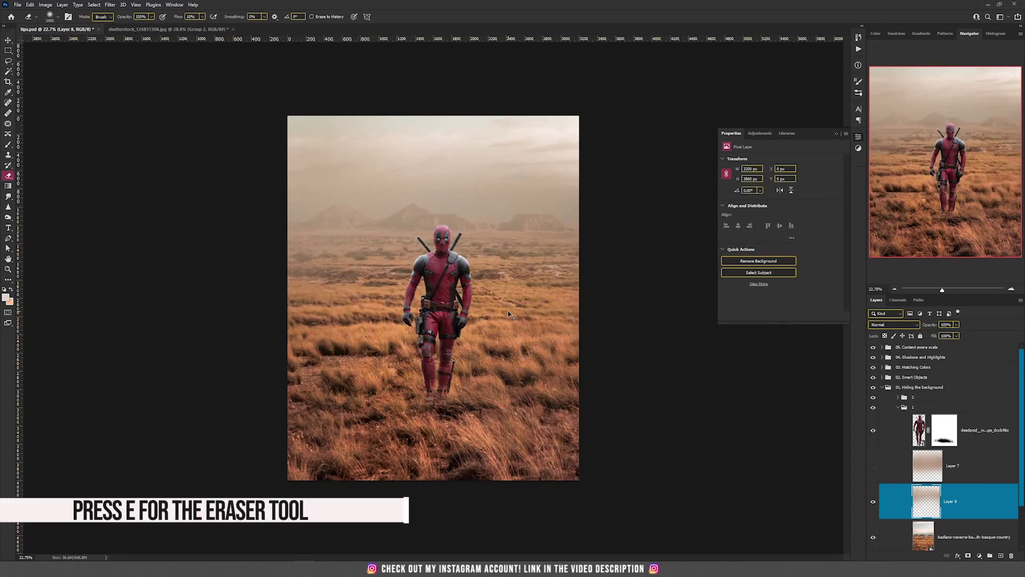
{"action": "key", "text": "ctrl+z"}
{"action": "key", "text": "v"}
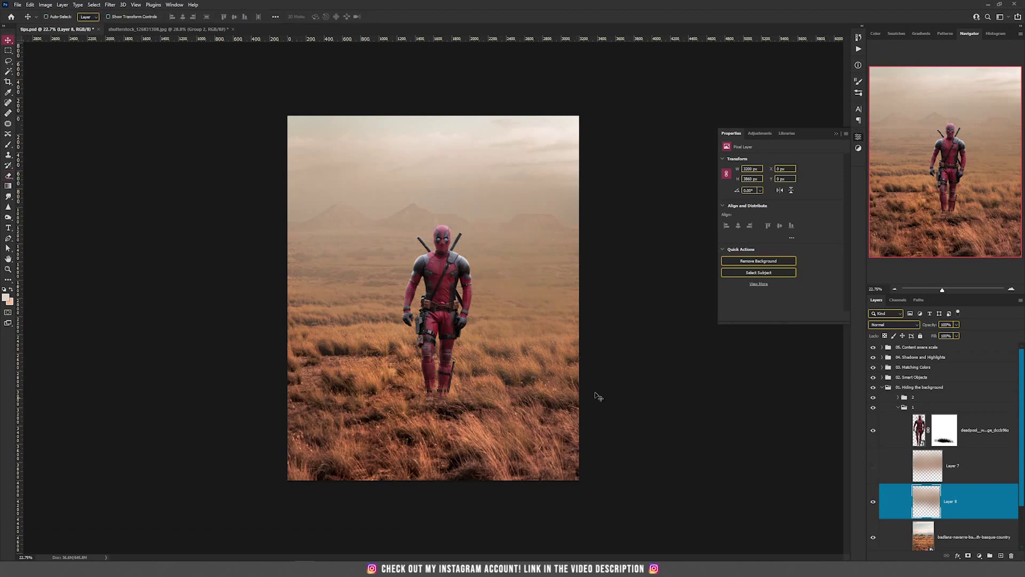
{"action": "scroll", "coordinate": [469, 323], "scroll_direction": "up", "scroll_amount": 5}
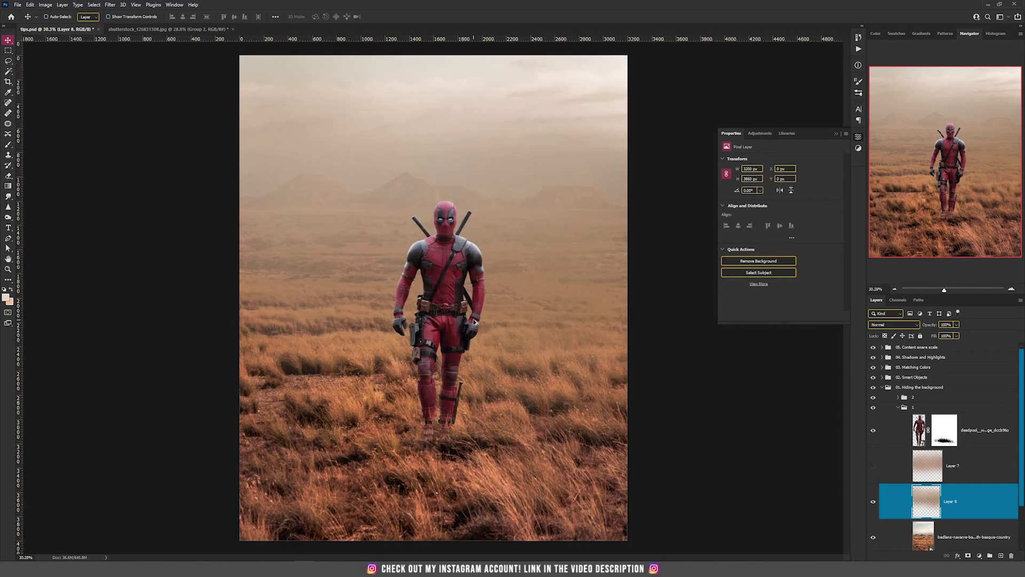
{"action": "scroll", "coordinate": [475, 322], "scroll_direction": "down", "scroll_amount": 3}
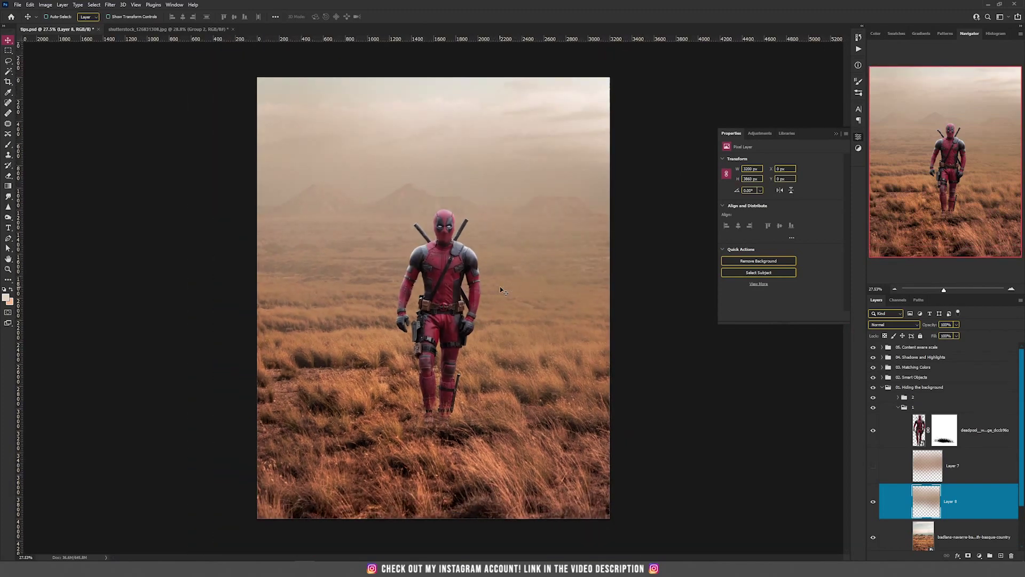
Hide the Deadpool group and reveal group 2's ocean photo under the sunset sky
{"action": "left_click", "coordinate": [899, 407]}
{"action": "left_click", "coordinate": [874, 407]}
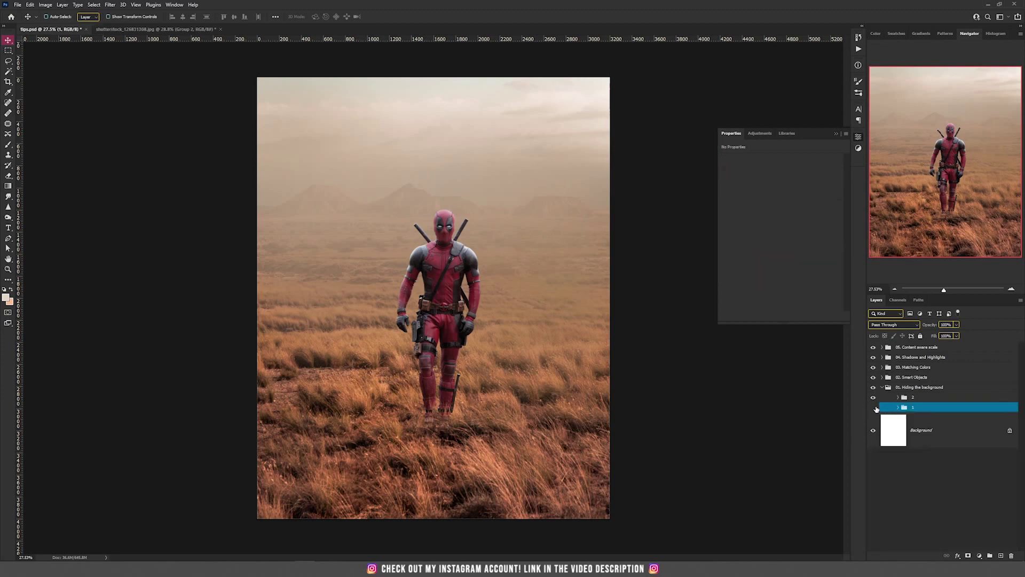
{"action": "left_click", "coordinate": [898, 399]}
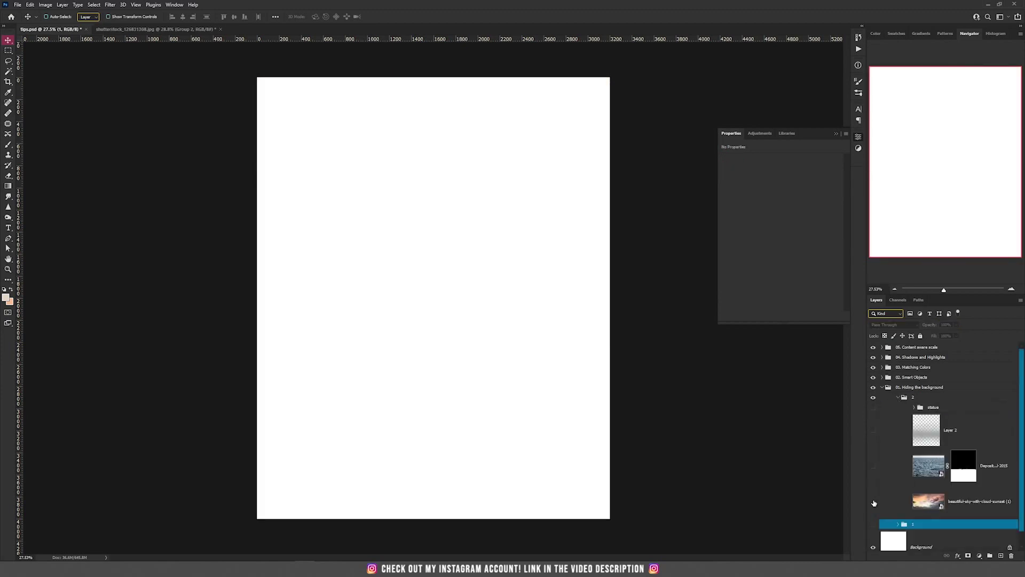
{"action": "left_click", "coordinate": [874, 466]}
{"action": "left_click", "coordinate": [967, 466], "text": "shift"}
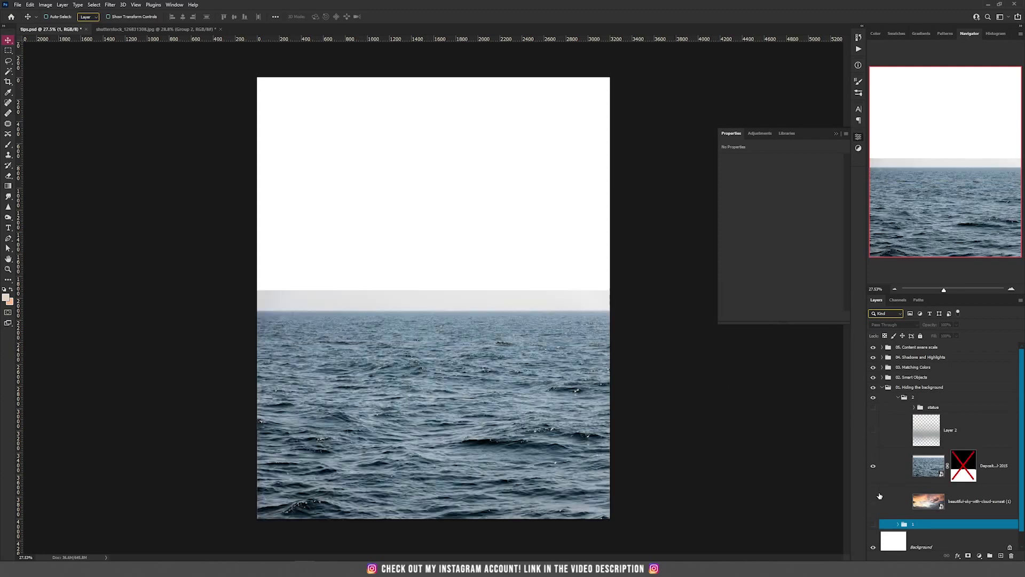
{"action": "left_click", "coordinate": [873, 502]}
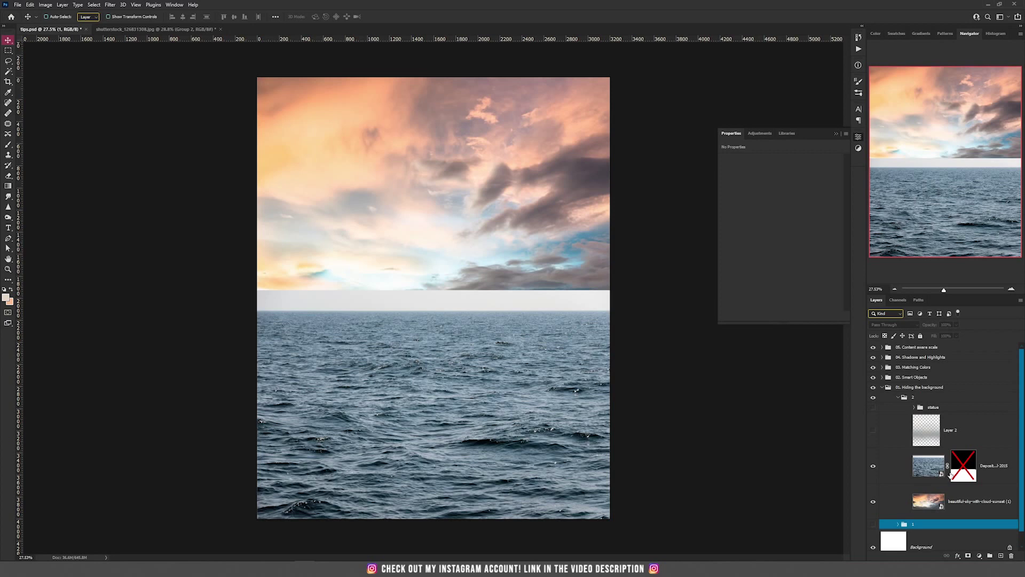
{"action": "left_click", "coordinate": [970, 475], "text": "shift"}
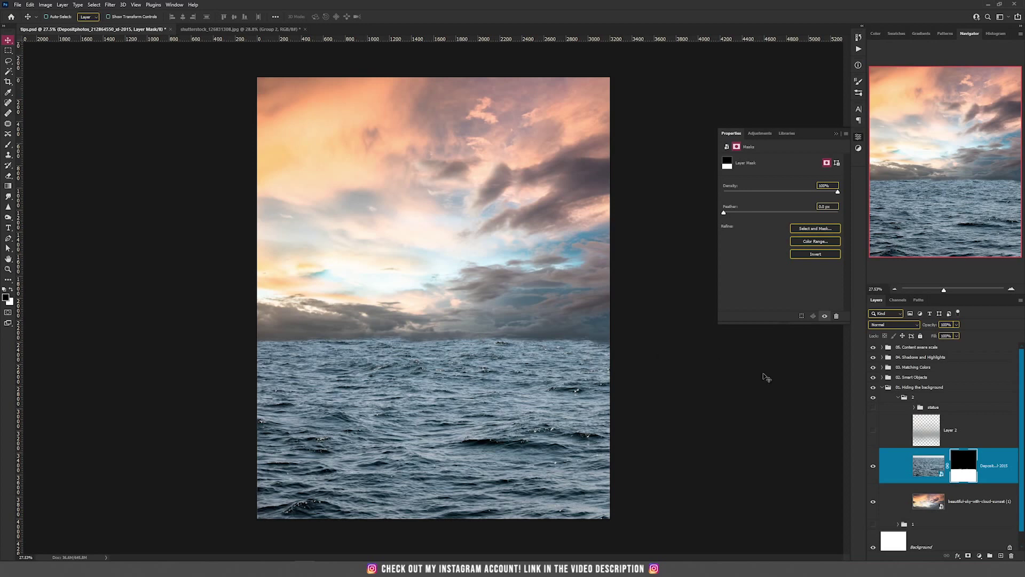
Show the angel statue, previewing the fog layer before hiding it again
{"action": "left_click", "coordinate": [873, 431]}
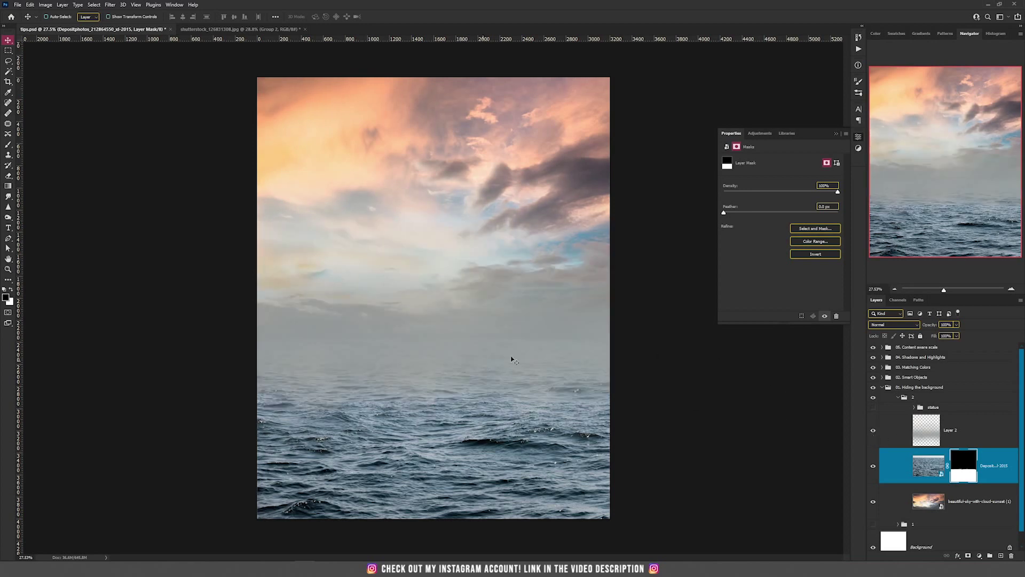
{"action": "left_click", "coordinate": [874, 407]}
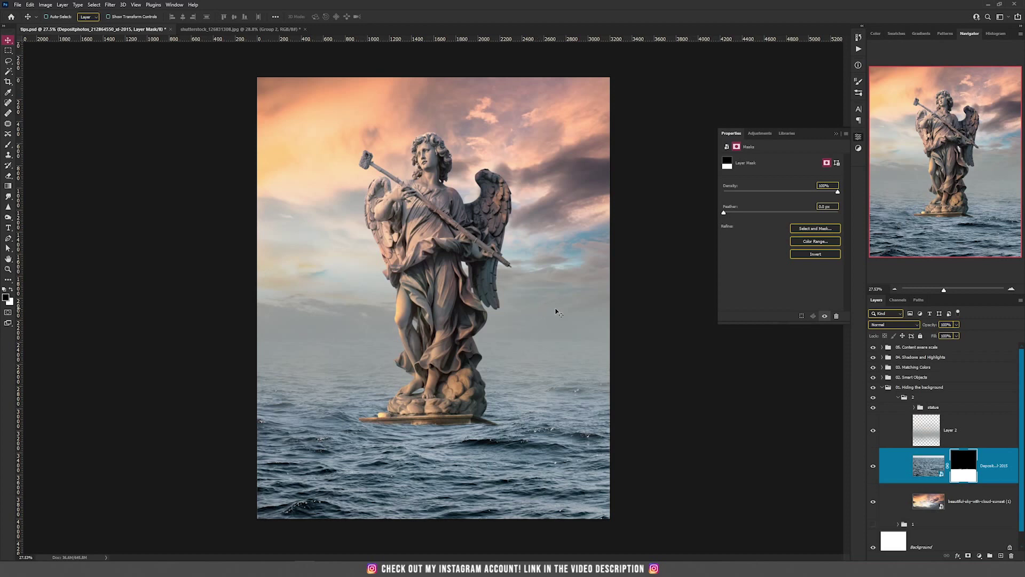
{"action": "left_click", "coordinate": [873, 432]}
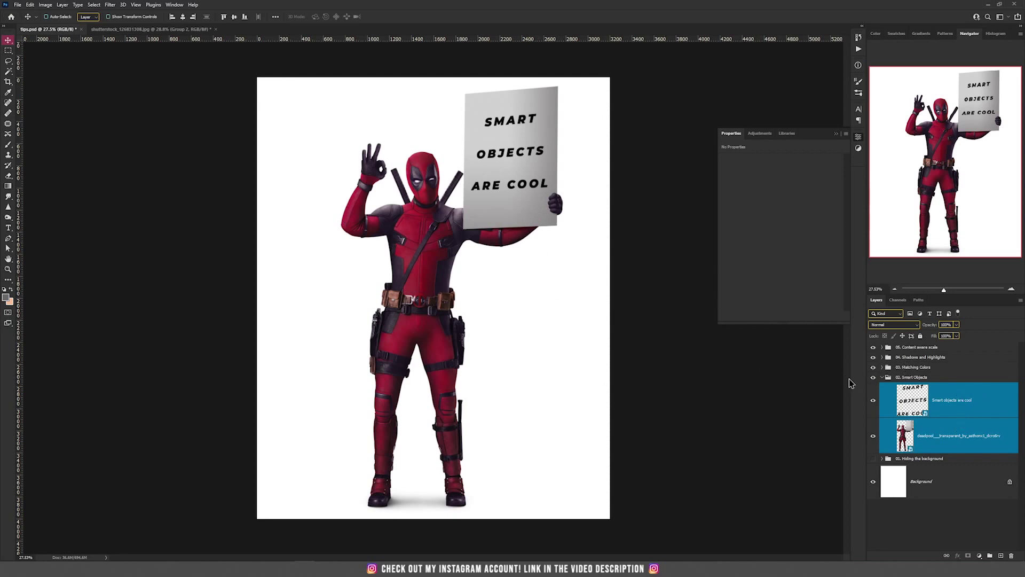
Duplicate Deadpool and his sign, rasterize and merge the copies, and place them beside the original
{"action": "left_click_drag", "start_coordinate": [454, 303], "coordinate": [363, 303]}
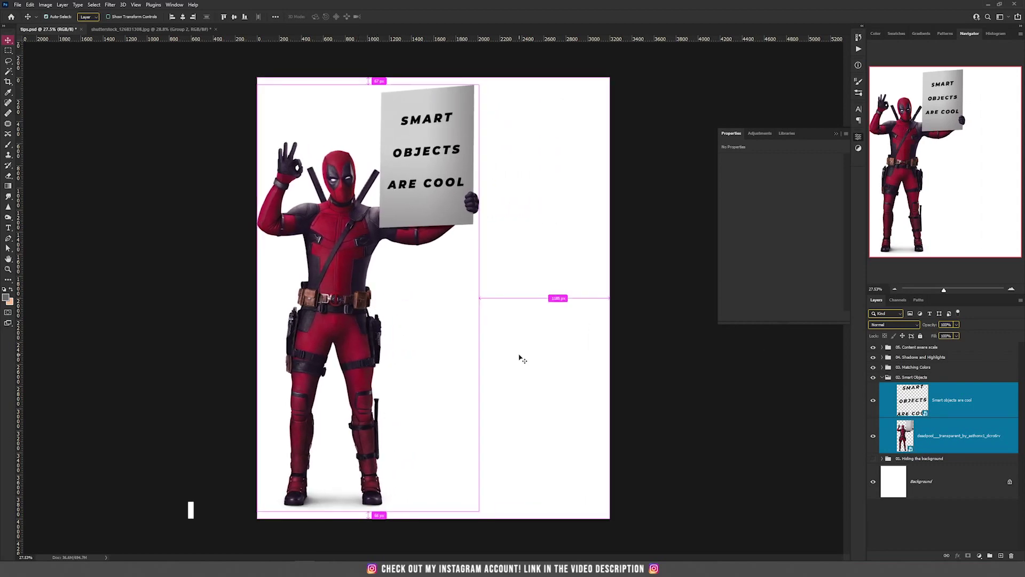
{"action": "key", "text": "ctrl+j"}
{"action": "left_click_drag", "start_coordinate": [401, 309], "coordinate": [530, 311]}
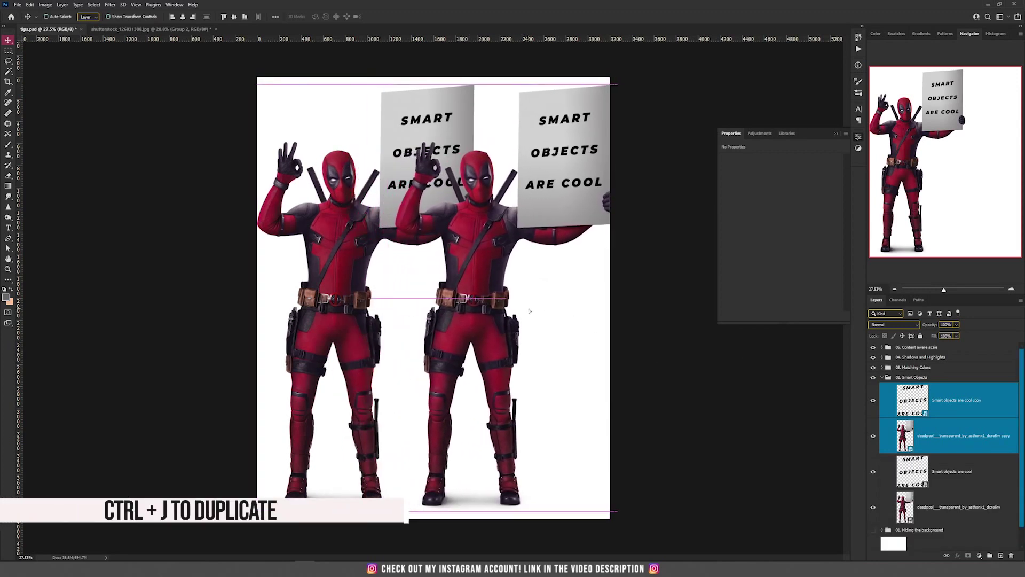
{"action": "right_click", "coordinate": [977, 429]}
{"action": "left_click", "coordinate": [942, 230]}
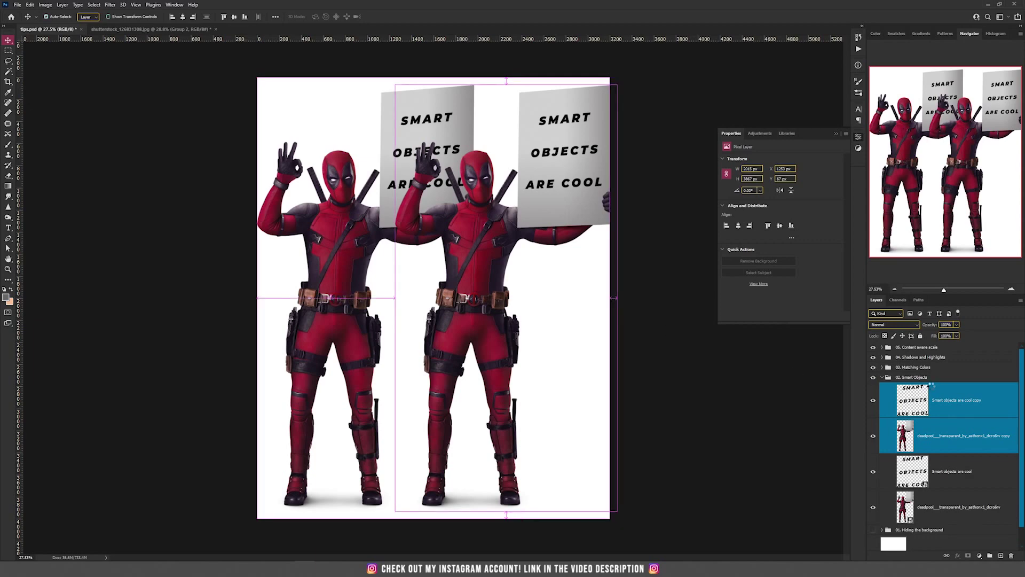
{"action": "key", "text": "ctrl+e"}
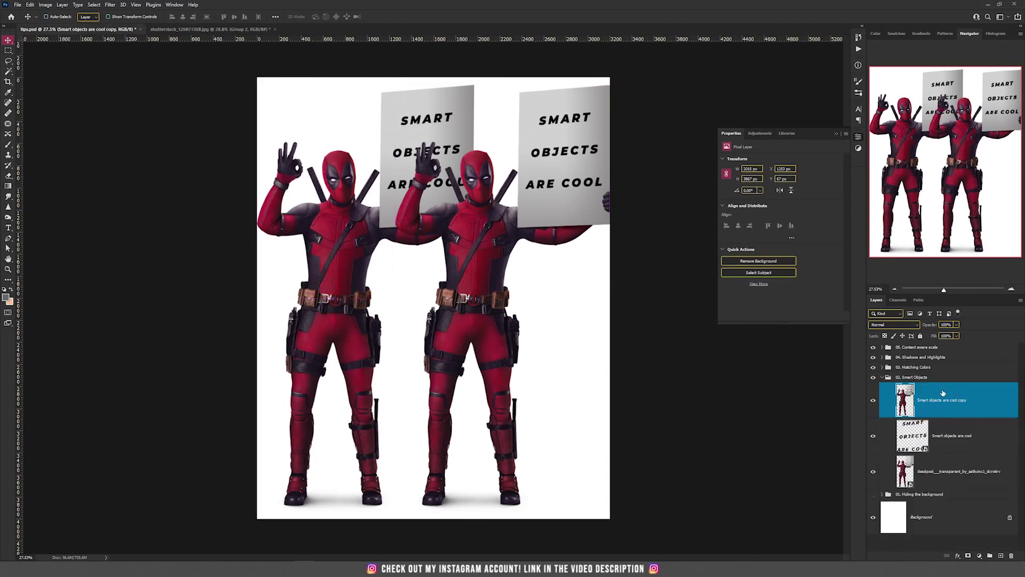
{"action": "left_click_drag", "start_coordinate": [563, 279], "coordinate": [532, 270]}
Select all three Deadpool layers together
{"action": "left_click", "coordinate": [933, 488]}
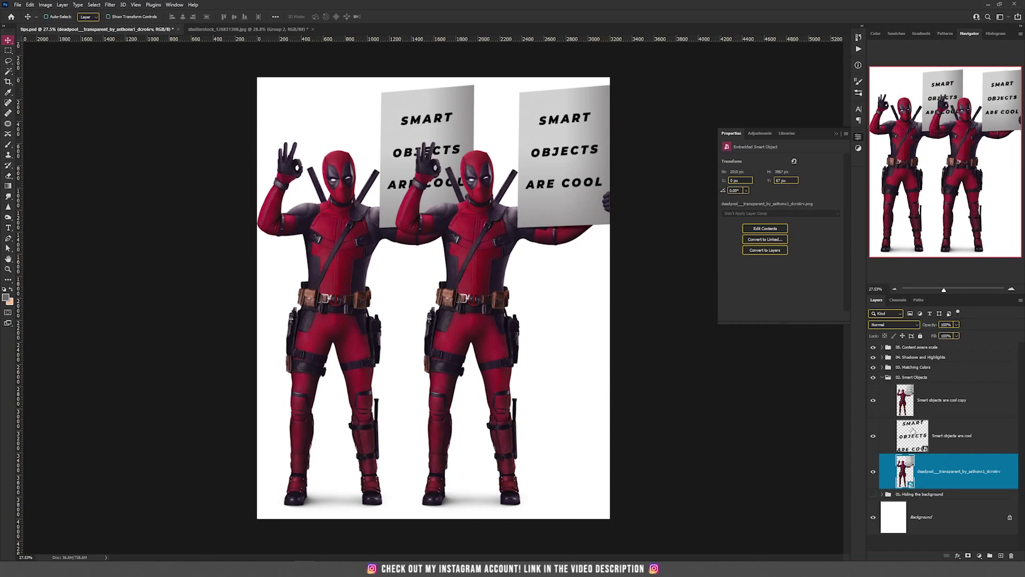
{"action": "left_click", "coordinate": [912, 415]}
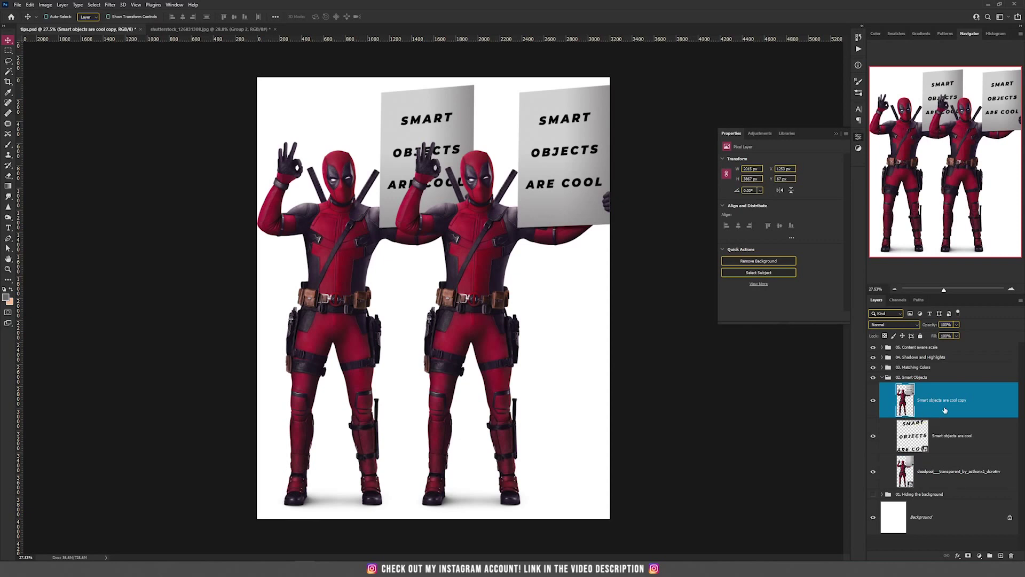
{"action": "left_click", "coordinate": [954, 477], "text": "shift"}
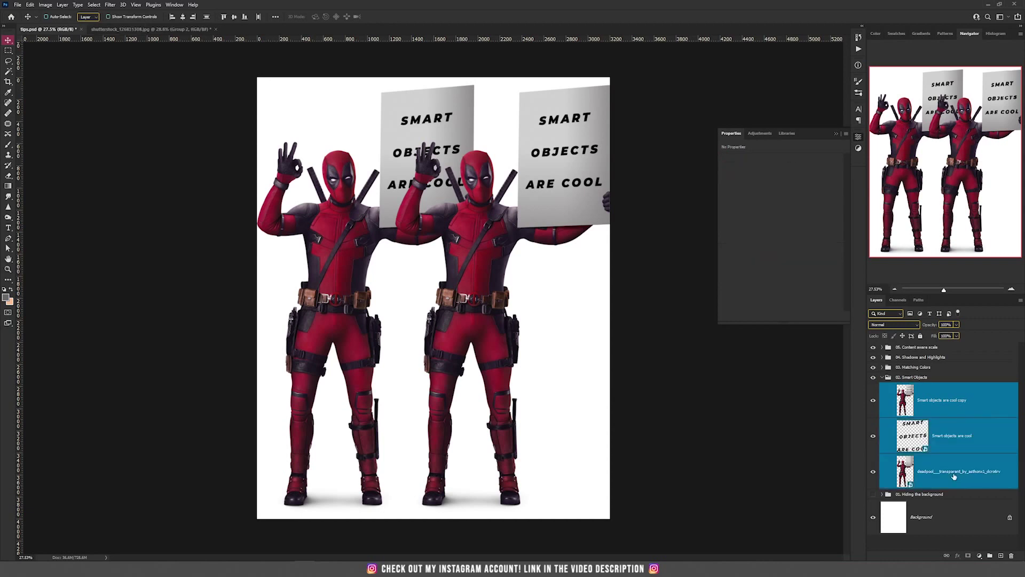
Scale the three layers down to a tiny size, then back up to fill the canvas
{"action": "key", "text": "ctrl+t"}
{"action": "left_click_drag", "start_coordinate": [619, 84], "coordinate": [285, 480]}
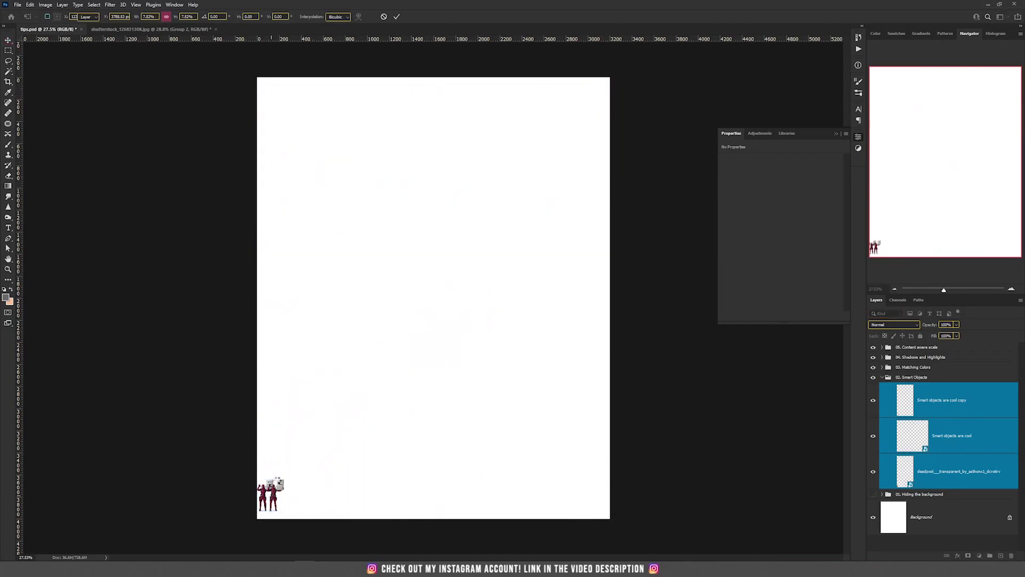
{"action": "key", "text": "Return"}
{"action": "scroll", "coordinate": [237, 507], "scroll_direction": "up", "scroll_amount": 3}
{"action": "scroll", "coordinate": [238, 507], "scroll_direction": "up", "scroll_amount": 5}
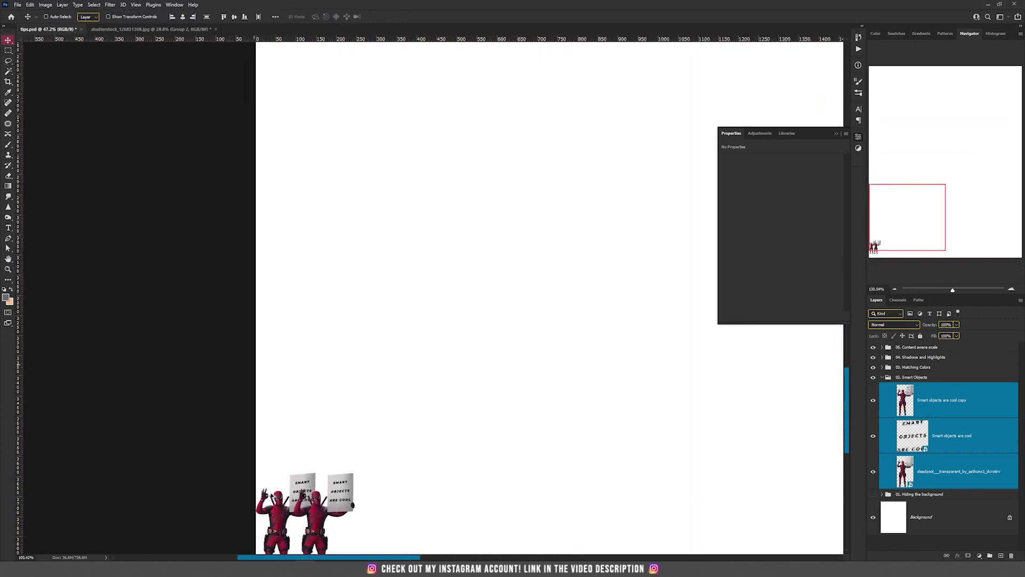
{"action": "left_click_drag", "start_coordinate": [394, 275], "coordinate": [398, 226]}
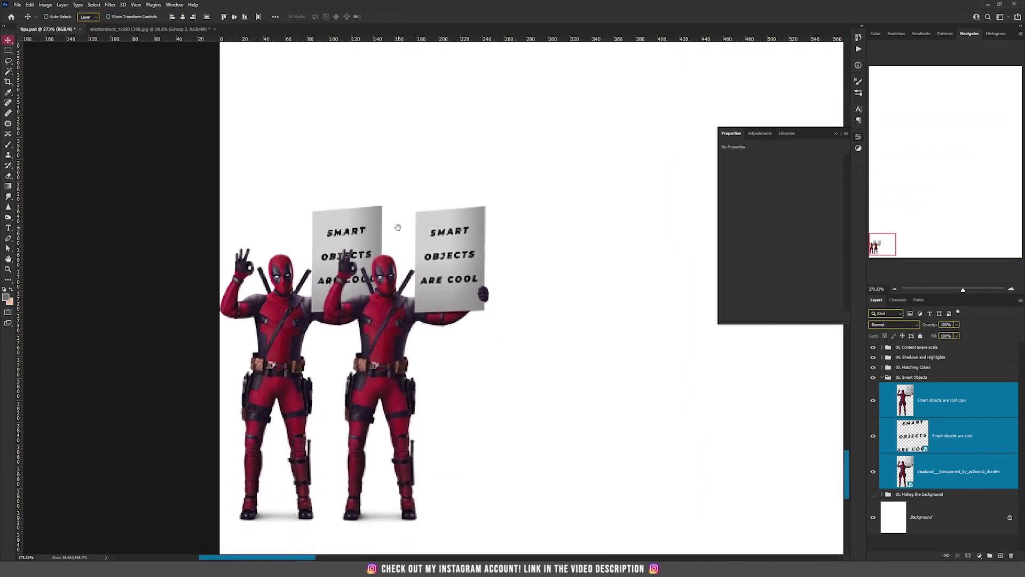
{"action": "scroll", "coordinate": [417, 284], "scroll_direction": "down", "scroll_amount": 5}
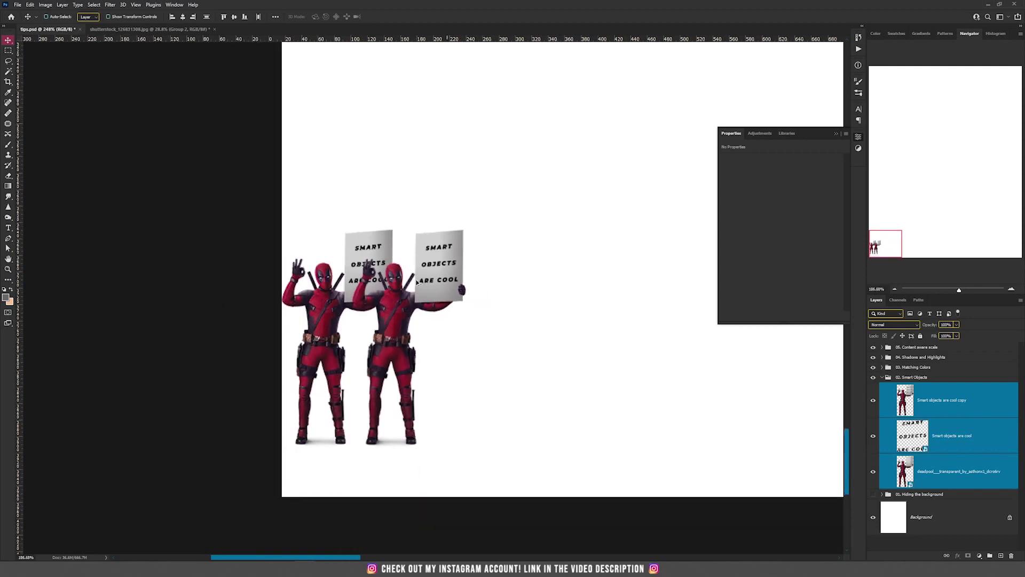
{"action": "scroll", "coordinate": [391, 417], "scroll_direction": "down", "scroll_amount": 3}
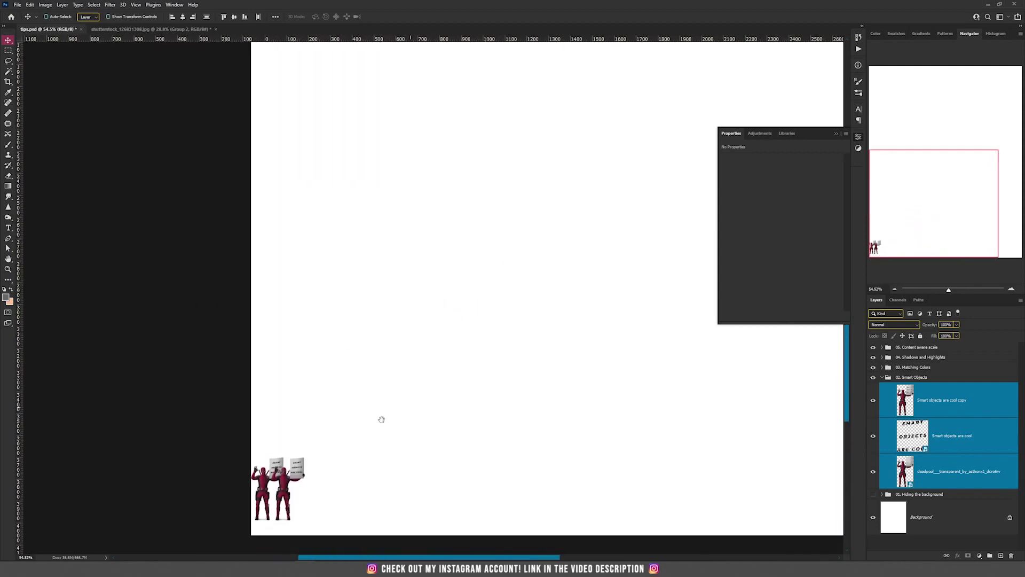
{"action": "scroll", "coordinate": [316, 392], "scroll_direction": "down", "scroll_amount": 2}
{"action": "key", "text": "ctrl+t"}
{"action": "left_click_drag", "start_coordinate": [282, 482], "coordinate": [589, 76]}
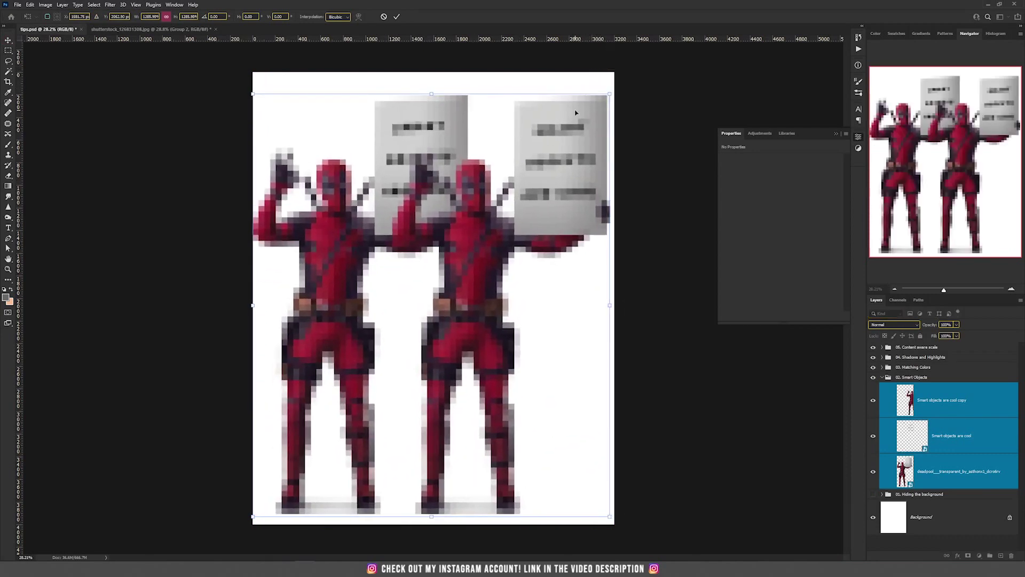
{"action": "key", "text": "Return"}
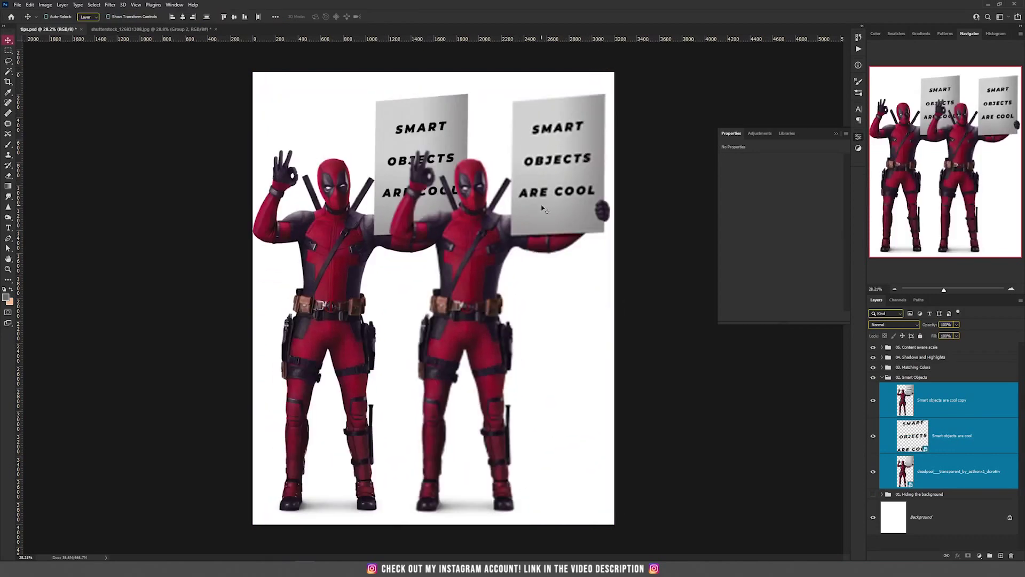
Nudge the 'Smart objects are cool copy' Deadpool left, then right and down
{"action": "left_click", "coordinate": [970, 413]}
{"action": "left_click_drag", "start_coordinate": [524, 245], "coordinate": [487, 233]}
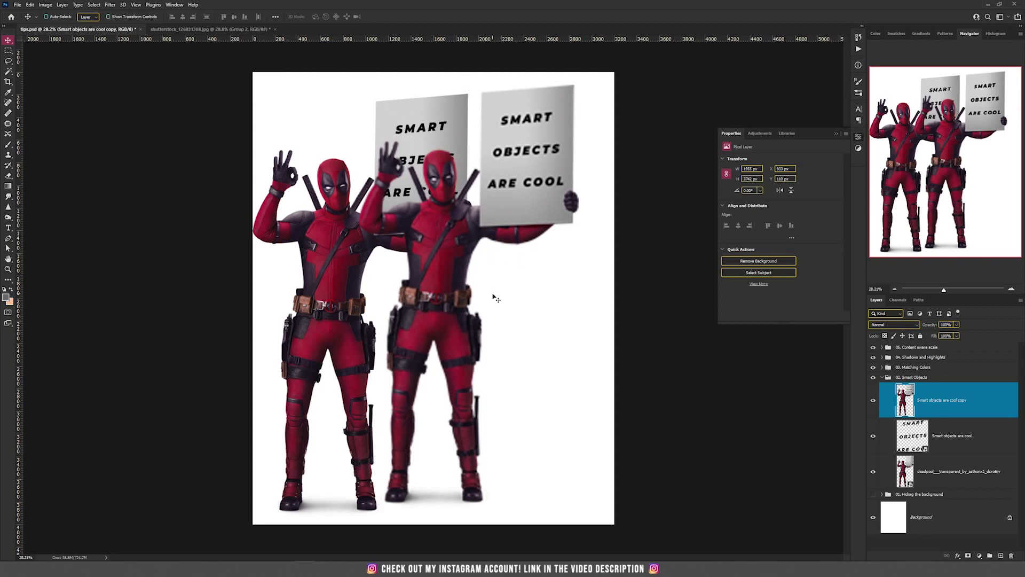
{"action": "left_click_drag", "start_coordinate": [464, 291], "coordinate": [487, 305]}
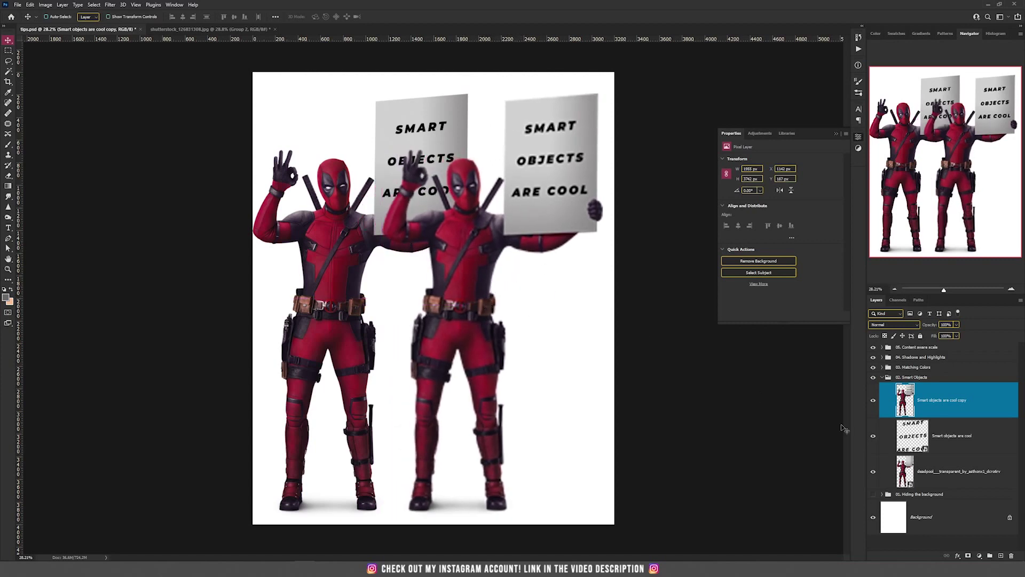
Delete the copy layer and move the remaining Deadpool and sign toward the centre
{"action": "left_click", "coordinate": [975, 445]}
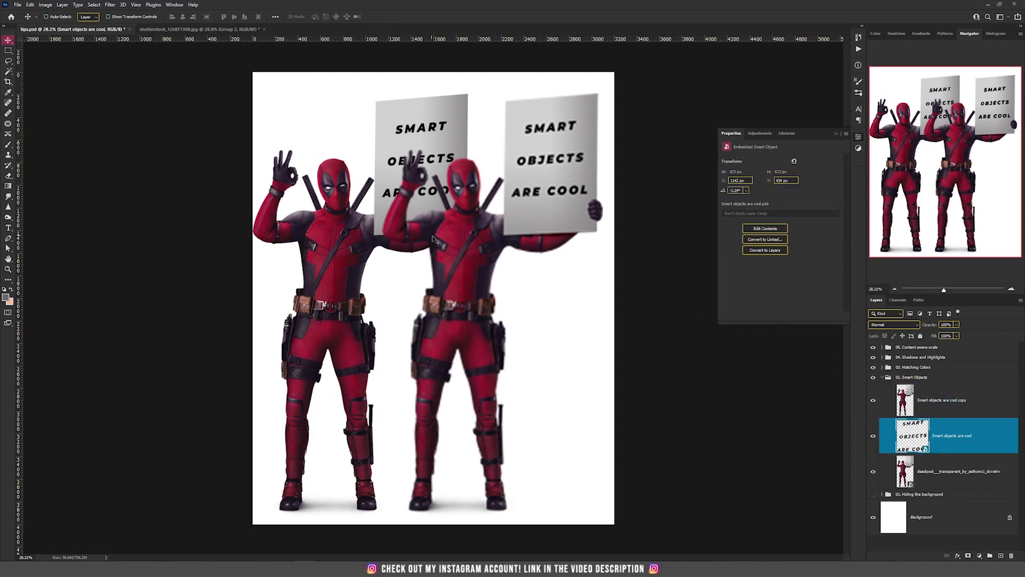
{"action": "left_click", "coordinate": [970, 410]}
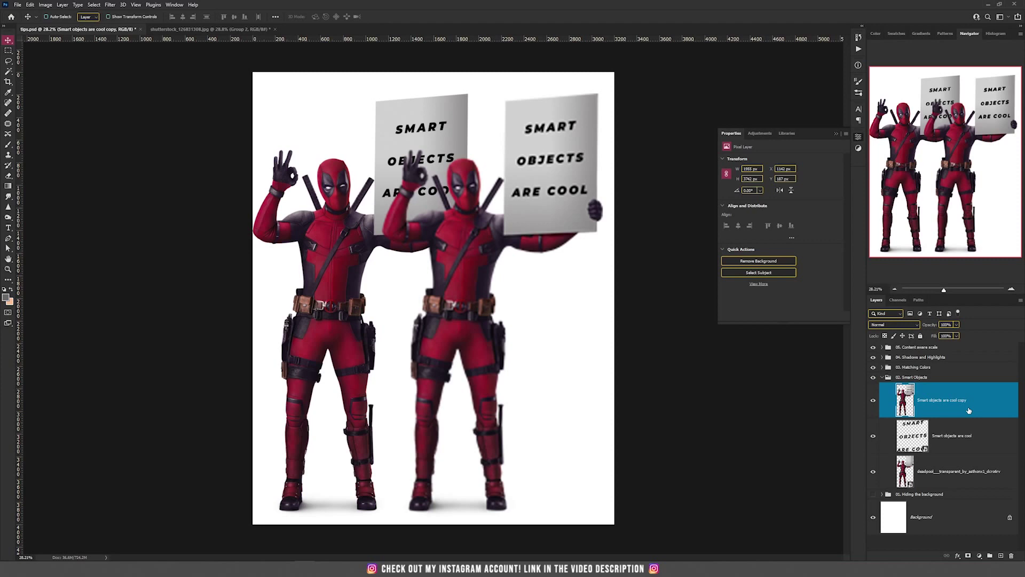
{"action": "key", "text": "Delete"}
{"action": "left_click", "coordinate": [940, 435], "text": "shift"}
{"action": "left_click_drag", "start_coordinate": [565, 369], "coordinate": [637, 369]}
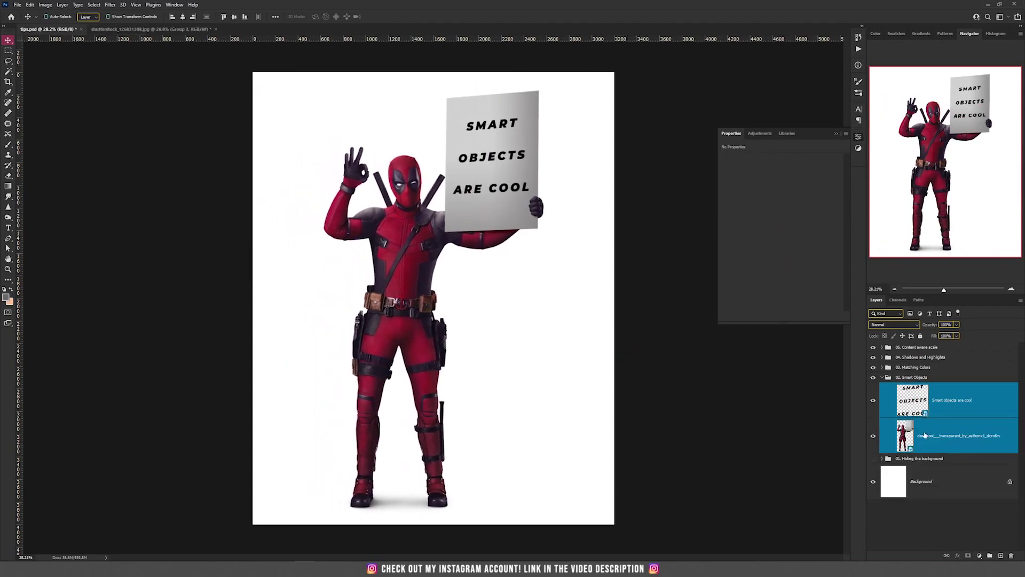
{"action": "left_click", "coordinate": [962, 435]}
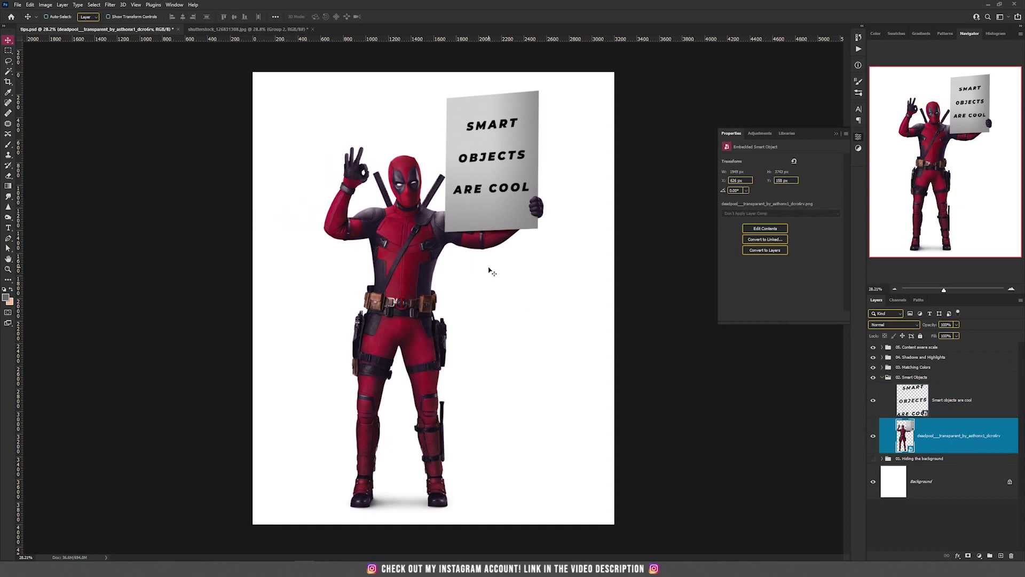
Apply a Filter Gallery Cutout with lowered levels and edge simplicity, then delete that smart filter
{"action": "left_click", "coordinate": [110, 5]}
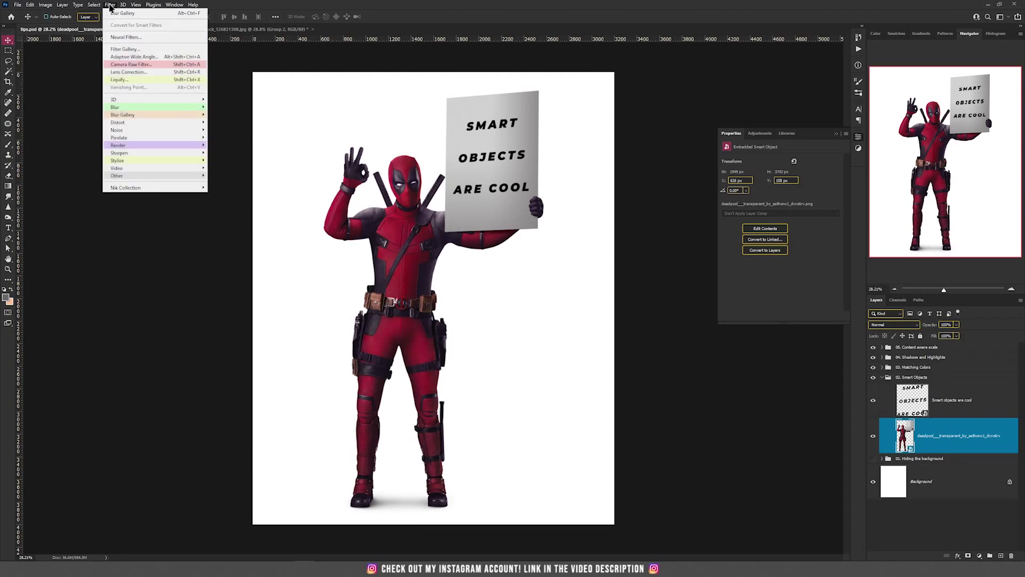
{"action": "left_click", "coordinate": [126, 49]}
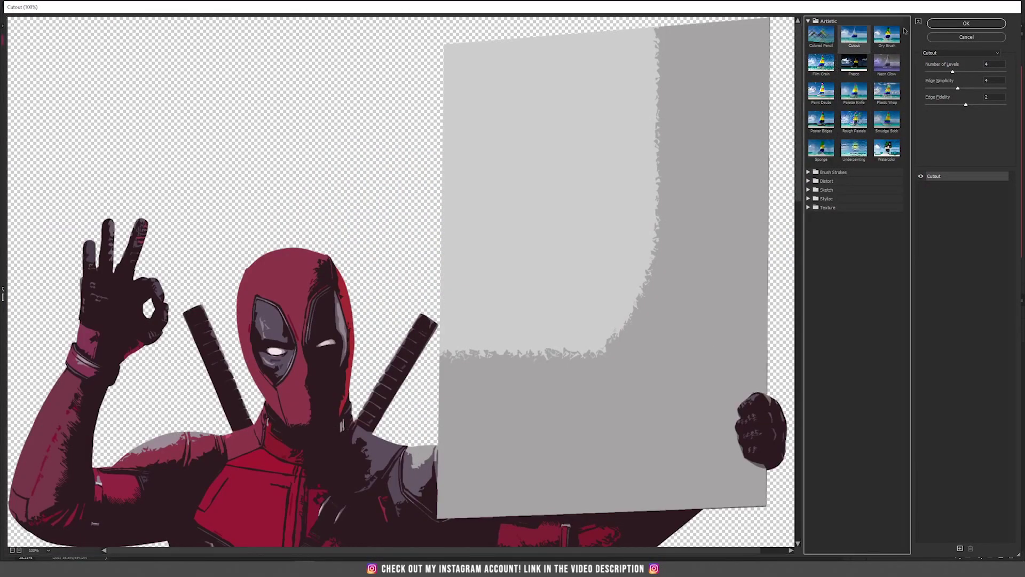
{"action": "left_click", "coordinate": [965, 23]}
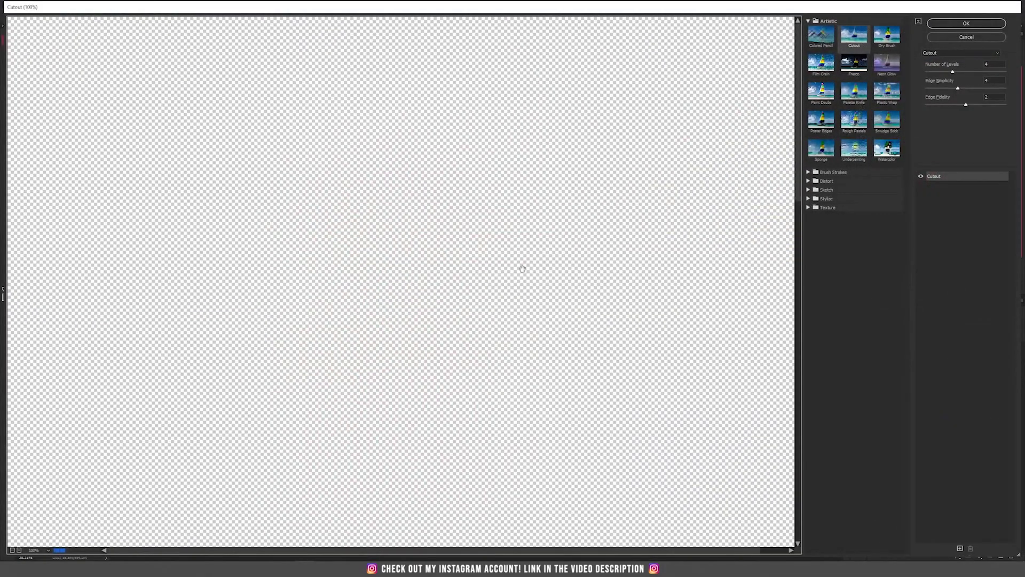
{"action": "mouse_move", "coordinate": [950, 72]}
{"action": "left_mouse_down"}
{"action": "mouse_move", "coordinate": [939, 72]}
{"action": "mouse_move", "coordinate": [940, 88]}
{"action": "left_mouse_up"}
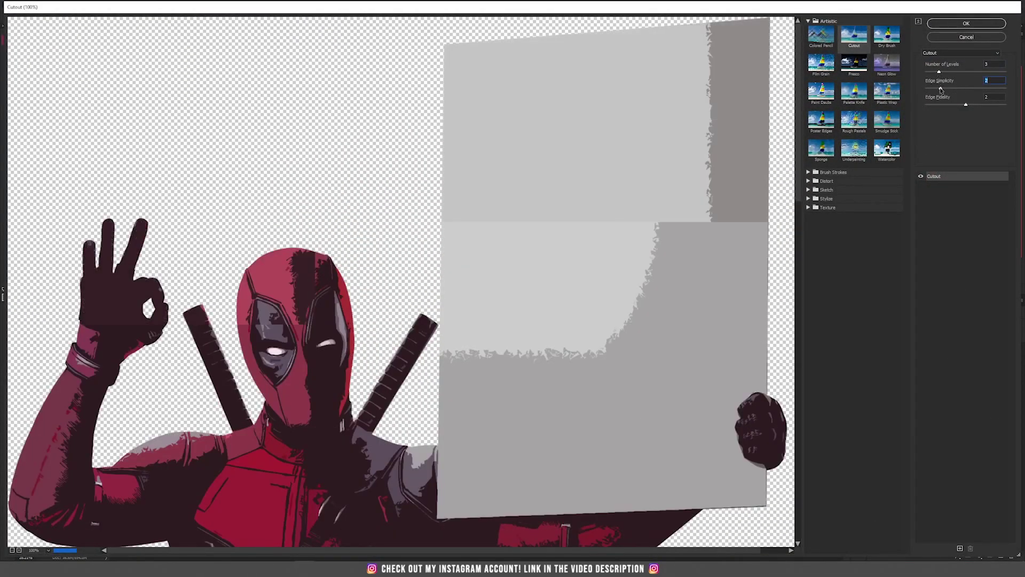
{"action": "left_click", "coordinate": [968, 24]}
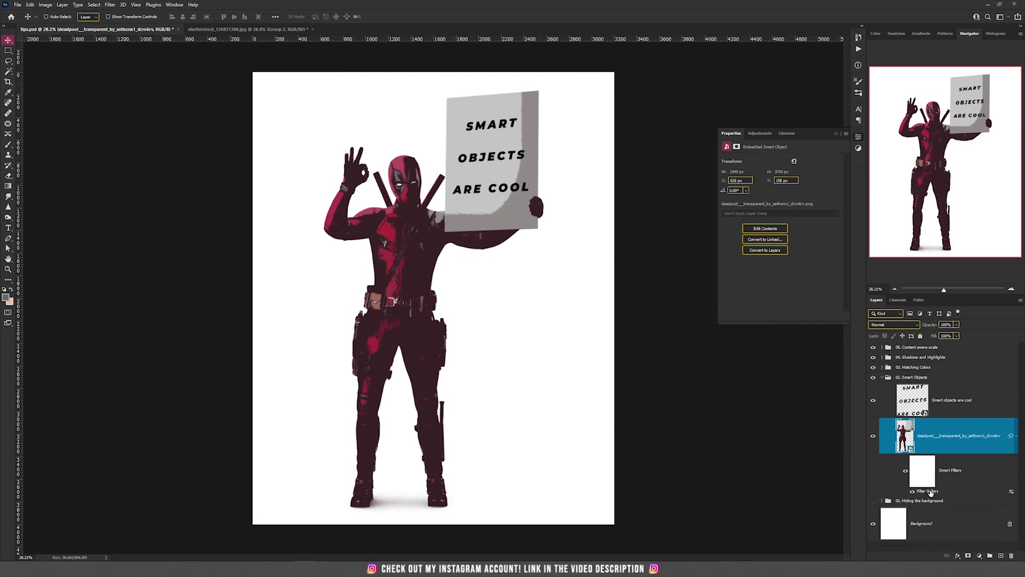
{"action": "right_click", "coordinate": [930, 492]}
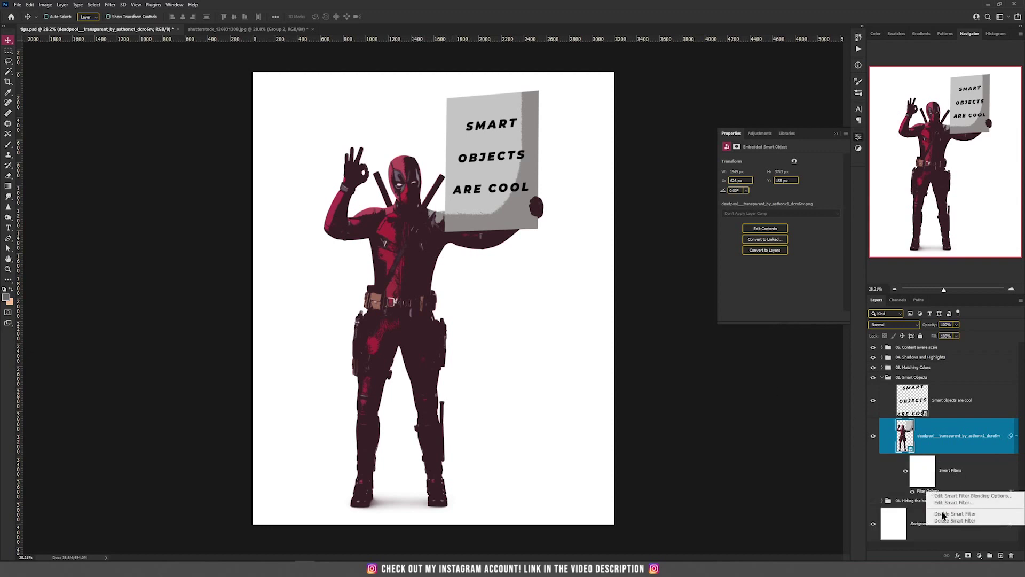
{"action": "left_click", "coordinate": [964, 526]}
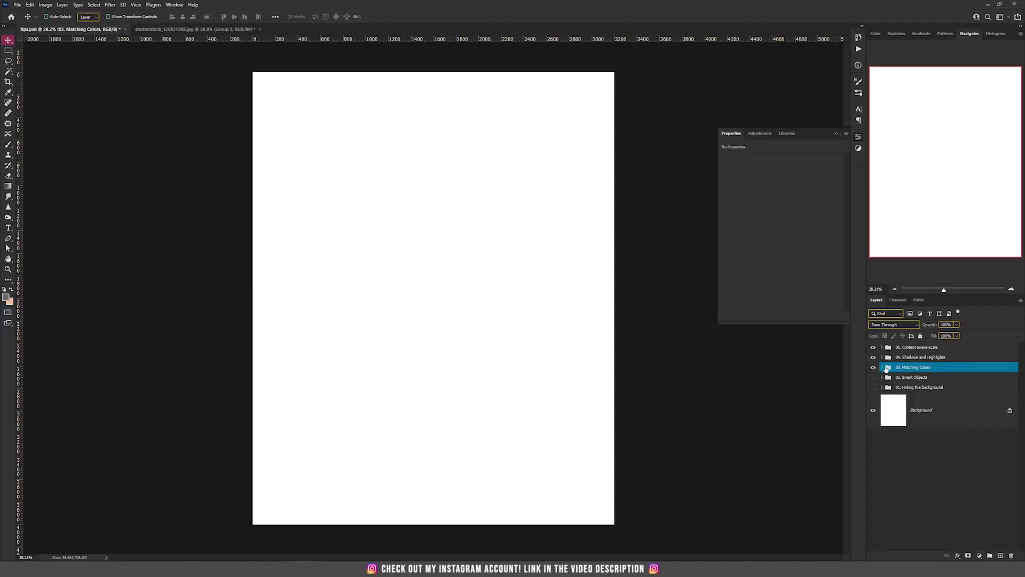
Expand 03. Matching Colors, show the castle background and walking Deadpool, and select Deadpool
{"action": "left_click", "coordinate": [881, 367]}
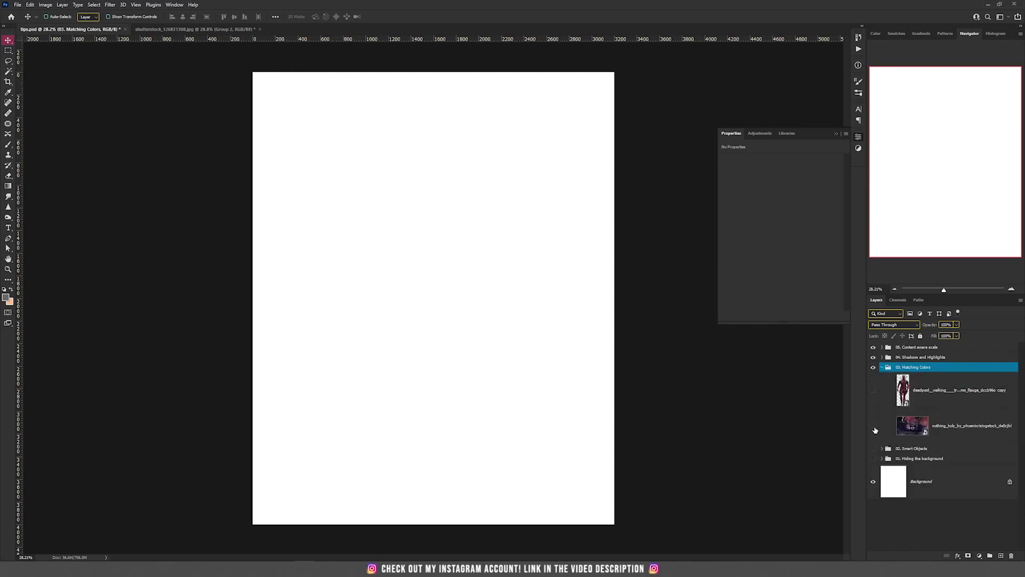
{"action": "left_click", "coordinate": [873, 426]}
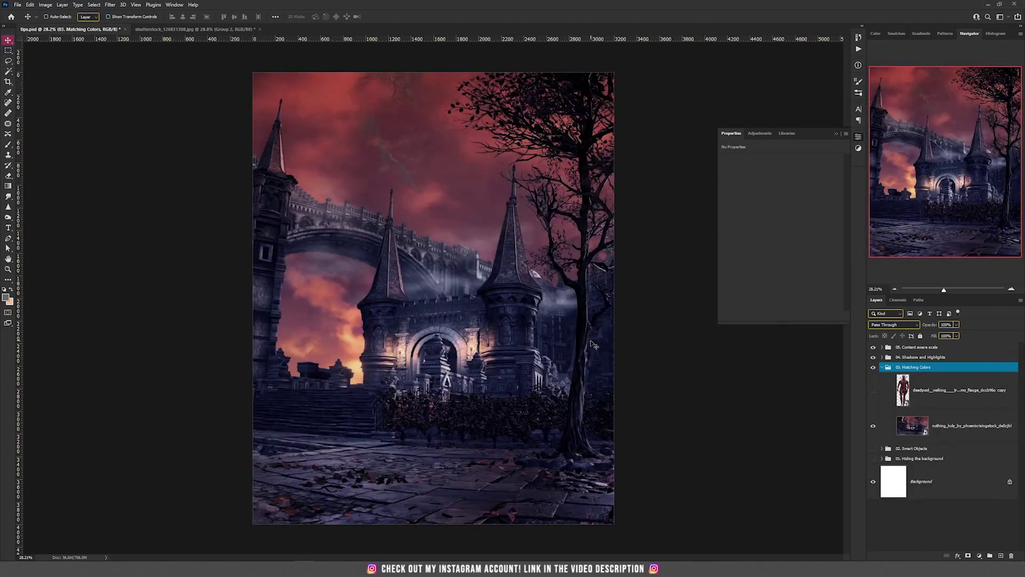
{"action": "left_click", "coordinate": [873, 391]}
{"action": "left_click", "coordinate": [951, 395]}
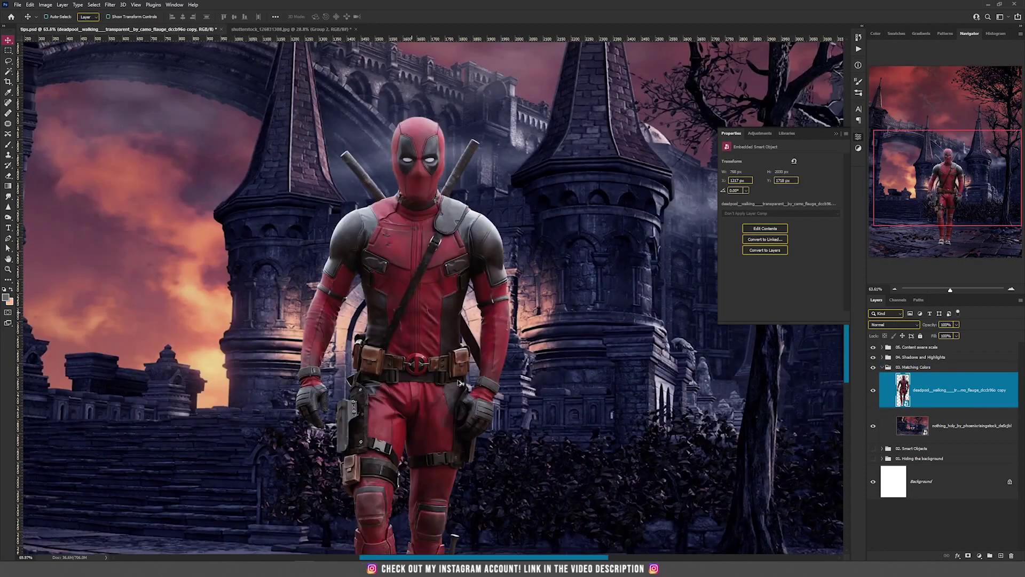
{"action": "scroll", "coordinate": [458, 379], "scroll_direction": "up", "scroll_amount": 3}
{"action": "left_click_drag", "start_coordinate": [462, 376], "coordinate": [443, 325]}
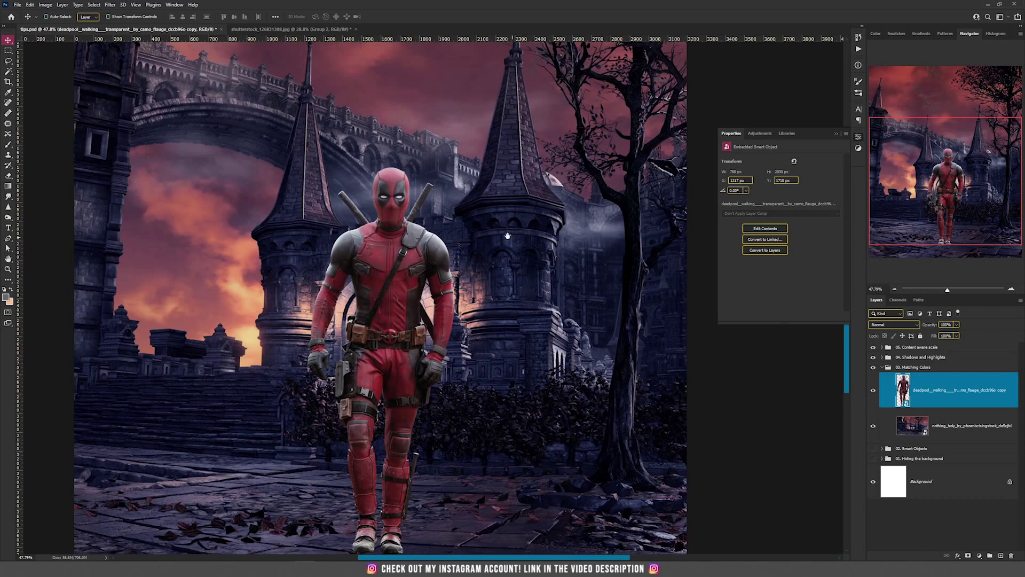
{"action": "left_click_drag", "start_coordinate": [477, 184], "coordinate": [444, 164]}
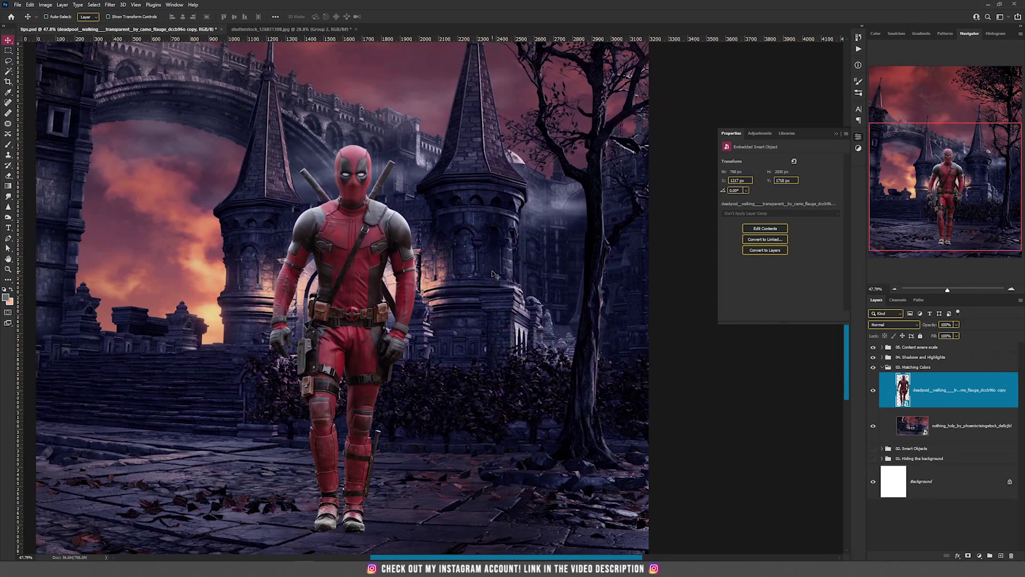
Add a Hue/Saturation adjustment layer with Saturation at -100
{"action": "left_click", "coordinate": [980, 556]}
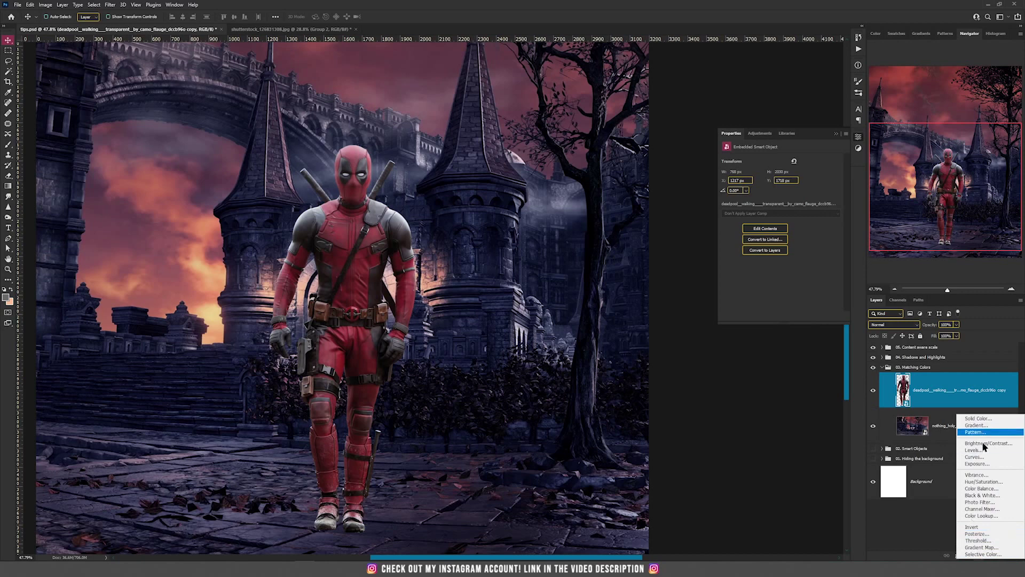
{"action": "left_click", "coordinate": [982, 478]}
{"action": "left_click_drag", "start_coordinate": [781, 206], "coordinate": [687, 202]}
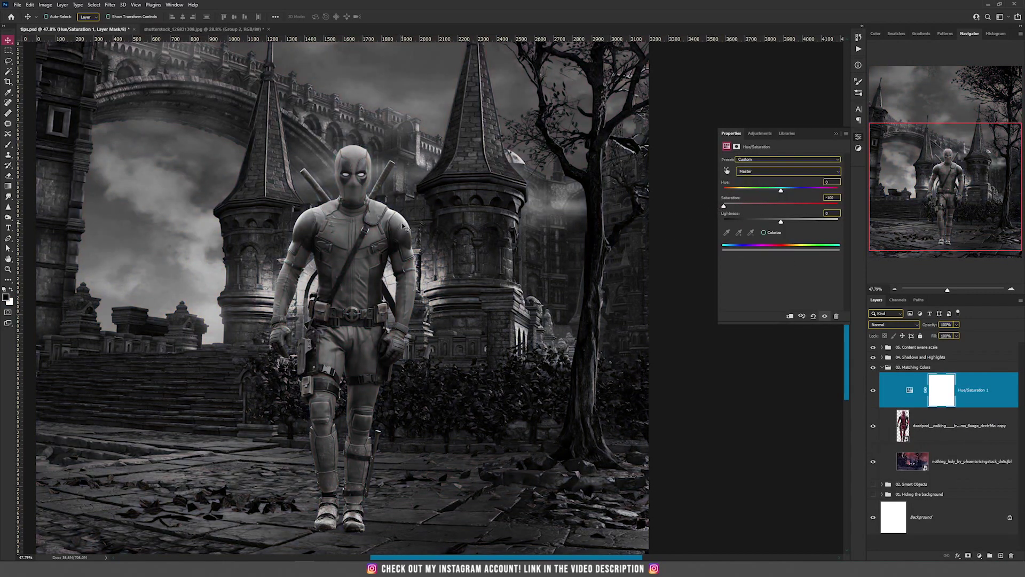
Zoom in and out to compare the greyscale tones, then select the Deadpool layer
{"action": "scroll", "coordinate": [434, 229], "scroll_direction": "down", "scroll_amount": 2}
{"action": "scroll", "coordinate": [435, 229], "scroll_direction": "down", "scroll_amount": 2}
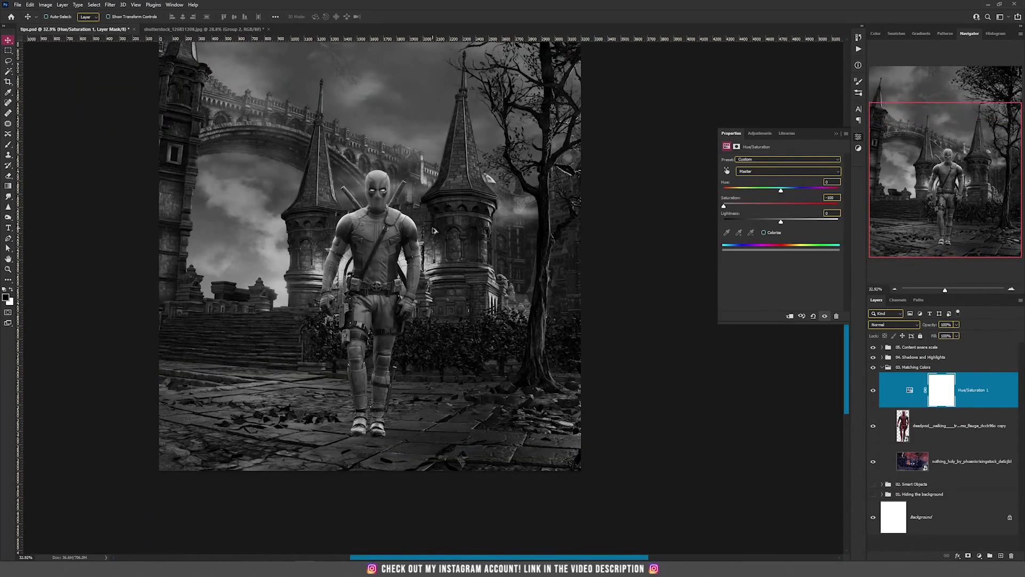
{"action": "scroll", "coordinate": [449, 293], "scroll_direction": "up", "scroll_amount": 1}
{"action": "scroll", "coordinate": [449, 294], "scroll_direction": "up", "scroll_amount": 5}
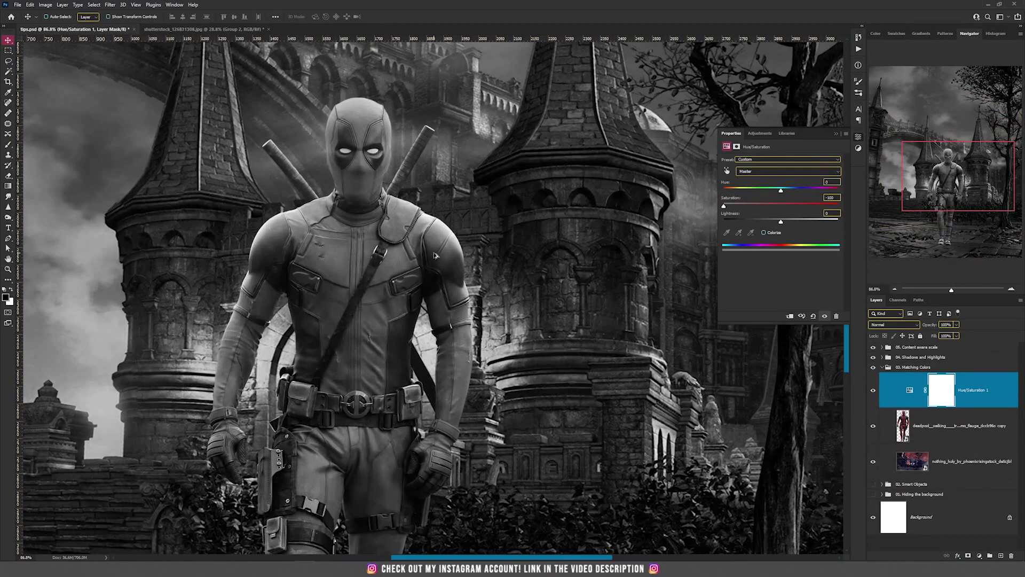
{"action": "scroll", "coordinate": [434, 255], "scroll_direction": "down", "scroll_amount": 7}
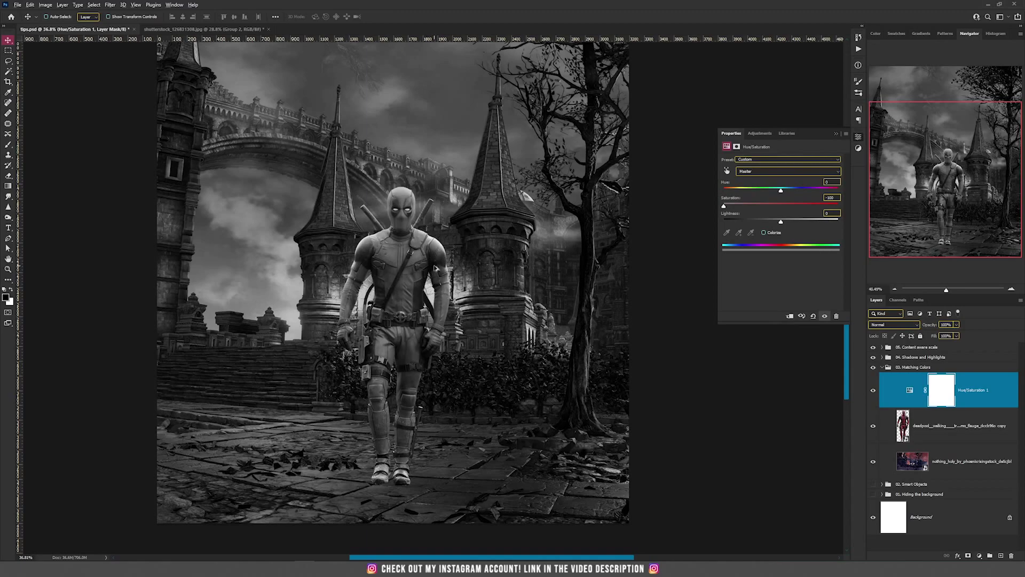
{"action": "scroll", "coordinate": [436, 268], "scroll_direction": "up", "scroll_amount": 6}
{"action": "scroll", "coordinate": [448, 263], "scroll_direction": "up", "scroll_amount": 5}
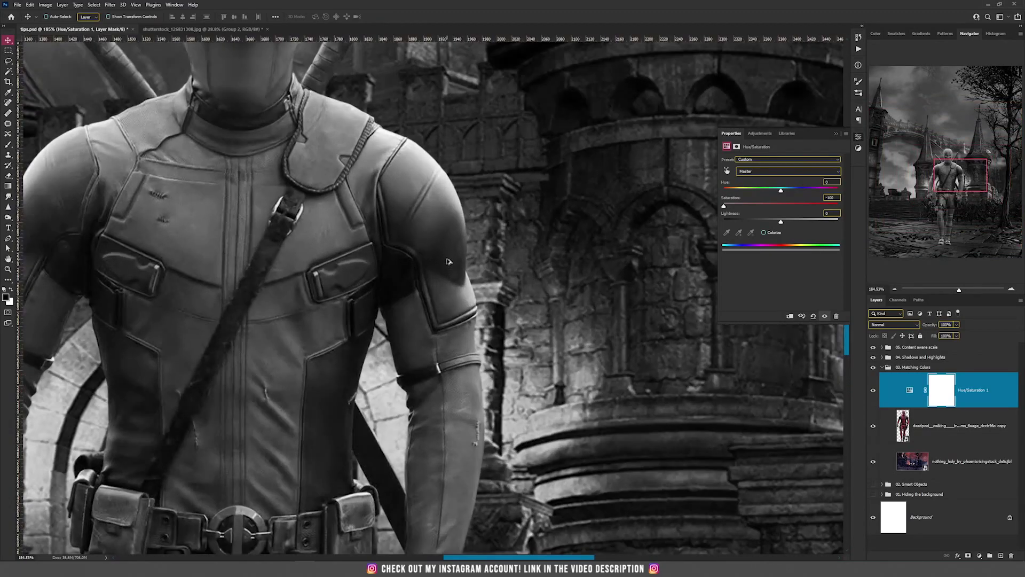
{"action": "scroll", "coordinate": [447, 261], "scroll_direction": "down", "scroll_amount": 6}
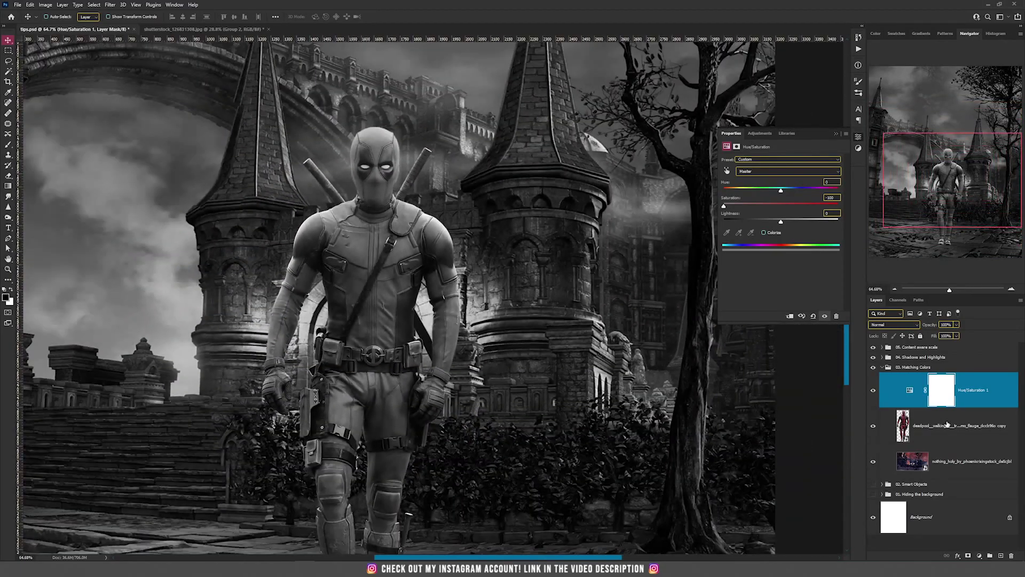
{"action": "left_click", "coordinate": [947, 425]}
{"action": "left_click", "coordinate": [979, 556]}
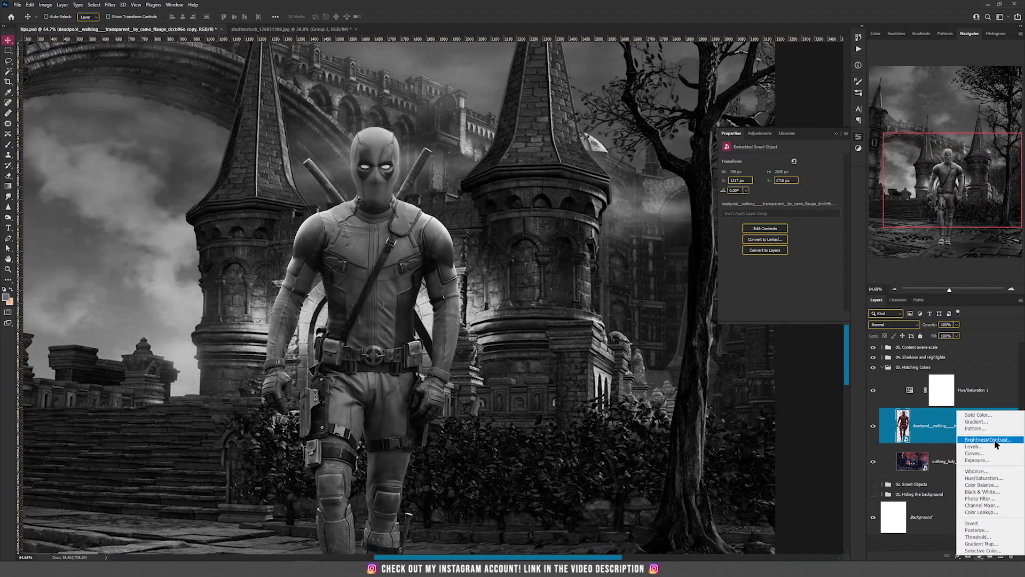
Add a Brightness/Contrast adjustment clipped to the Deadpool layer
{"action": "left_click", "coordinate": [989, 440]}
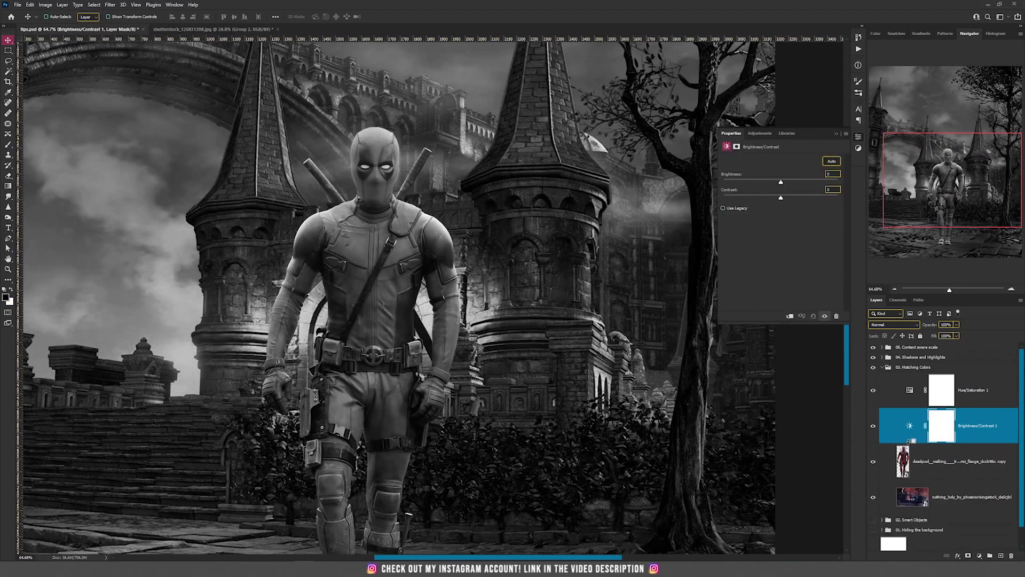
{"action": "left_click", "coordinate": [909, 441], "text": "alt"}
{"action": "left_click", "coordinate": [926, 426]}
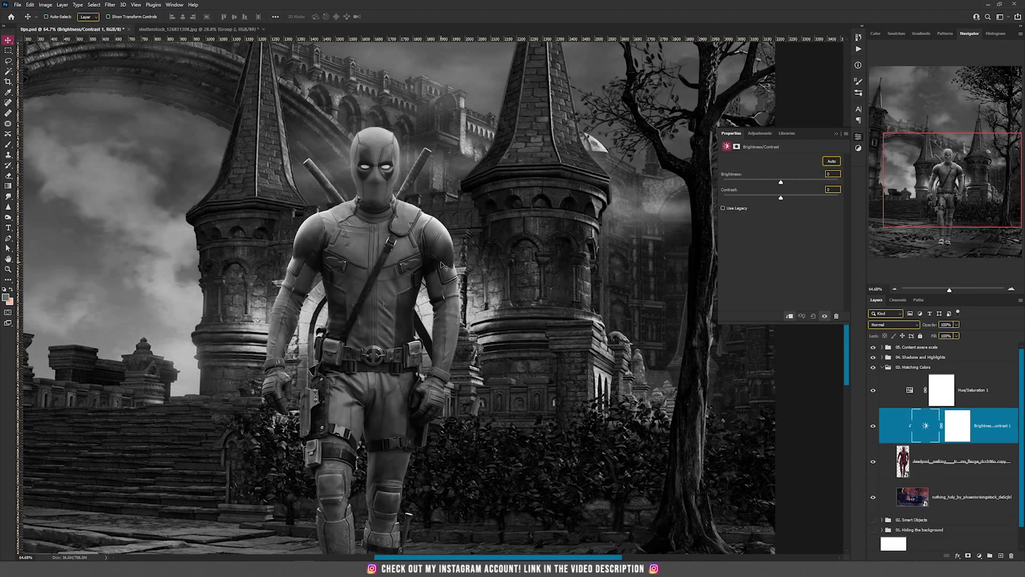
Set Brightness to -150 and Contrast to 35, then hide Hue/Saturation 1 to restore colour
{"action": "left_click", "coordinate": [764, 182]}
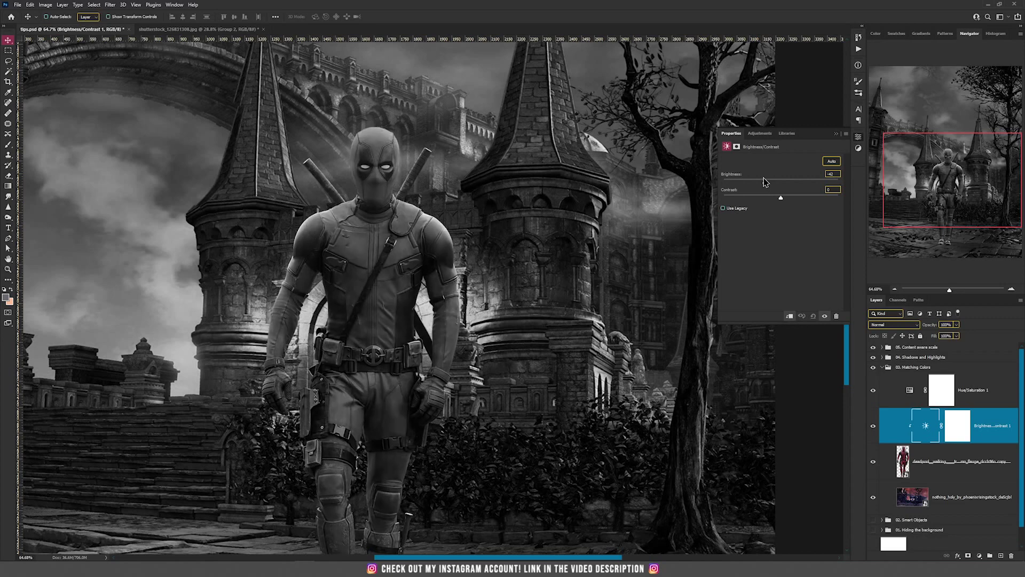
{"action": "left_click_drag", "start_coordinate": [758, 179], "coordinate": [710, 190]}
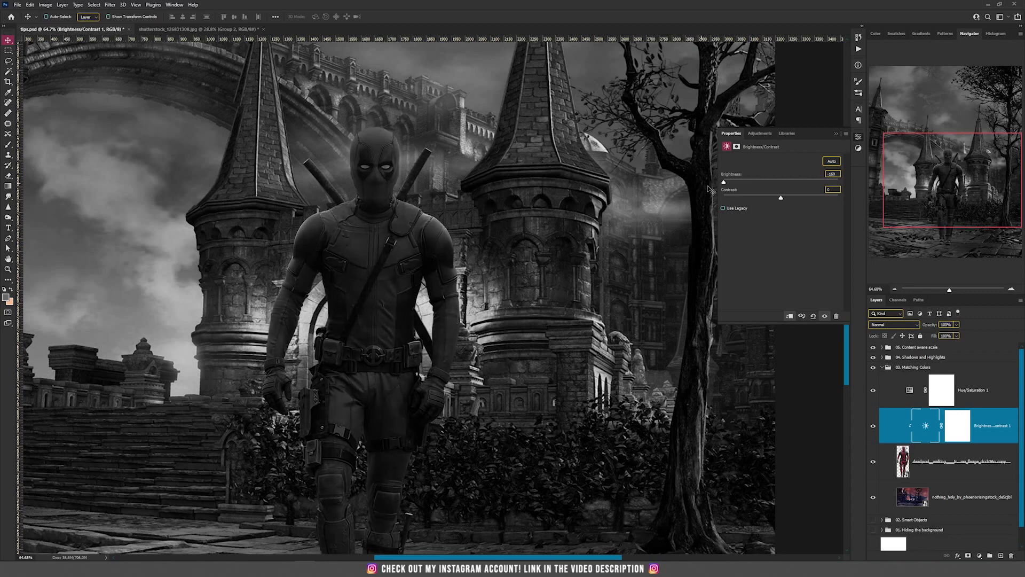
{"action": "left_click_drag", "start_coordinate": [455, 264], "coordinate": [456, 267]}
{"action": "scroll", "coordinate": [471, 348], "scroll_direction": "down", "scroll_amount": 1}
{"action": "left_click_drag", "start_coordinate": [791, 198], "coordinate": [801, 201]}
{"action": "scroll", "coordinate": [526, 307], "scroll_direction": "down", "scroll_amount": 3}
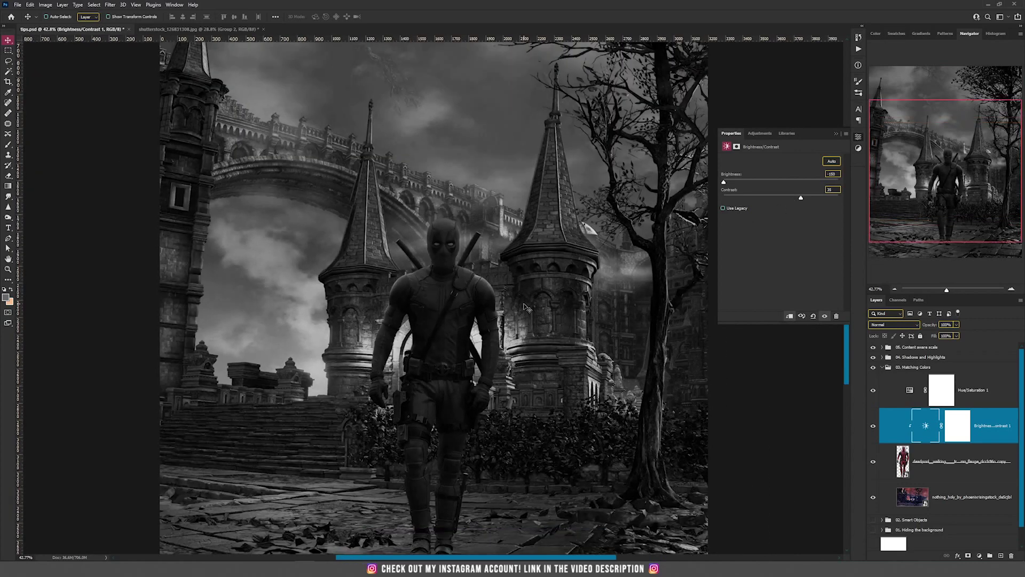
{"action": "scroll", "coordinate": [526, 307], "scroll_direction": "down", "scroll_amount": 3}
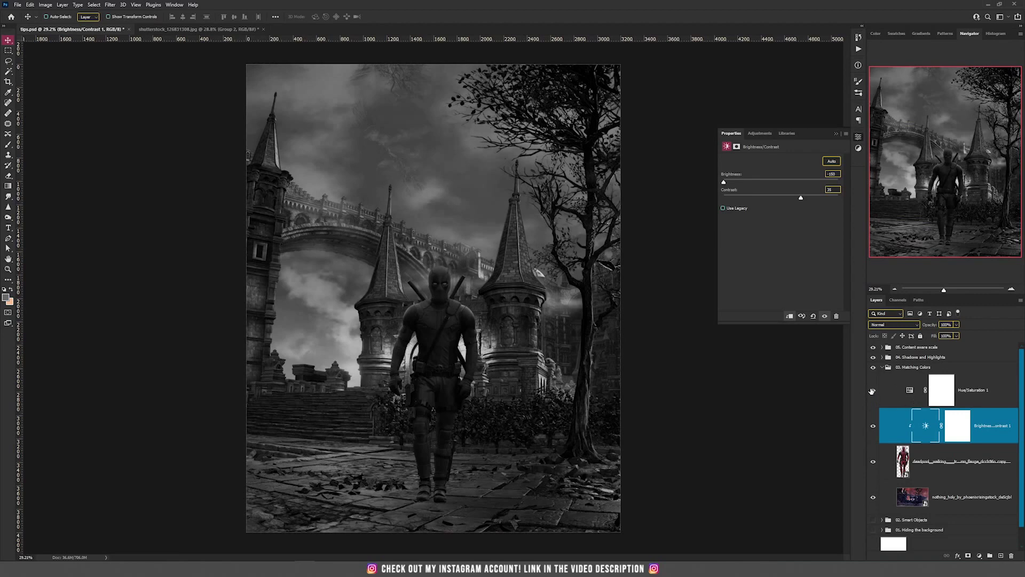
{"action": "left_click", "coordinate": [873, 390]}
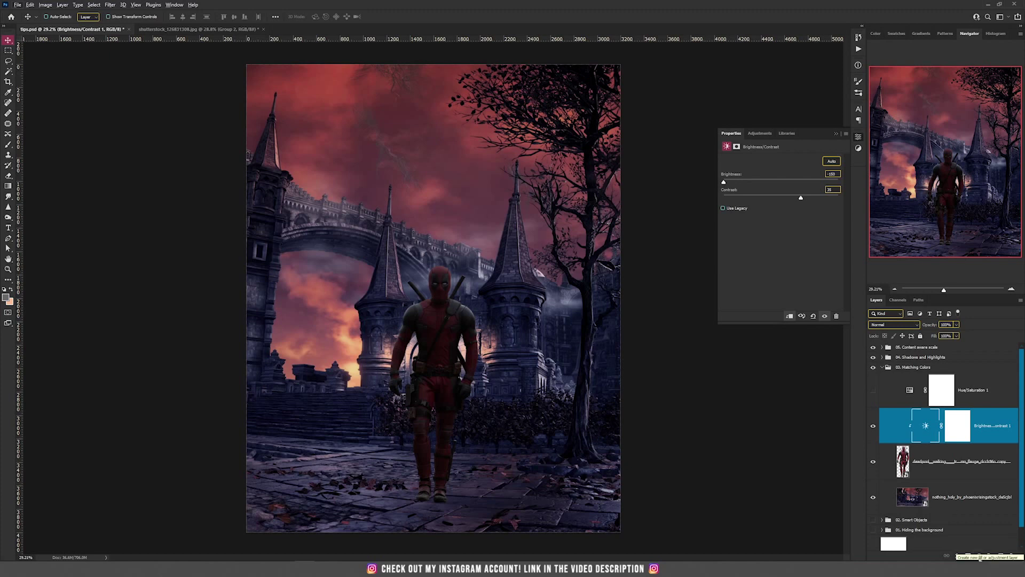
Add a Selective Color layer clipped to Deadpool and adjust the Neutrals cyan, magenta, yellow, black
{"action": "left_click", "coordinate": [980, 557]}
{"action": "left_click", "coordinate": [981, 554]}
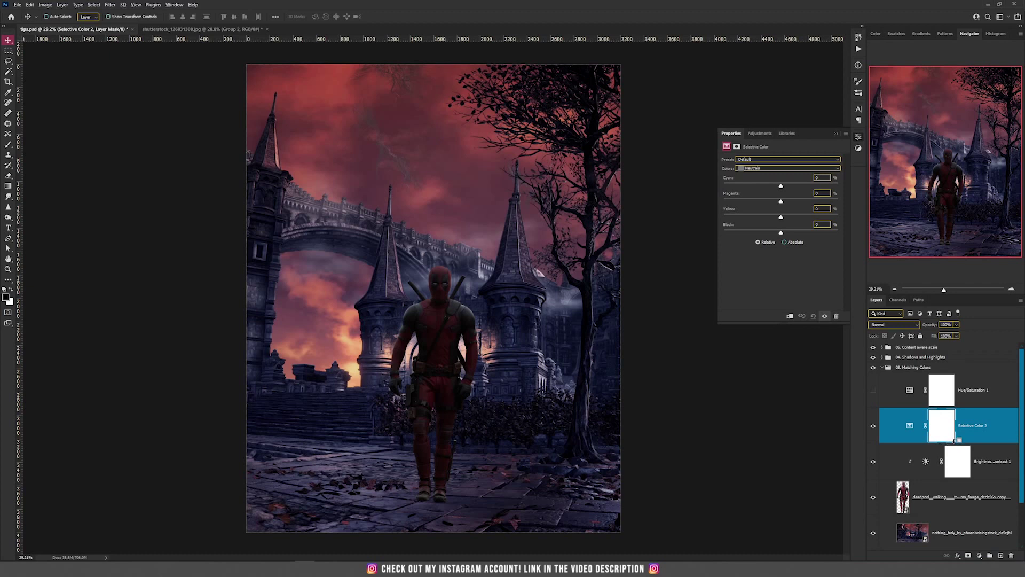
{"action": "left_click", "coordinate": [954, 442], "text": "alt"}
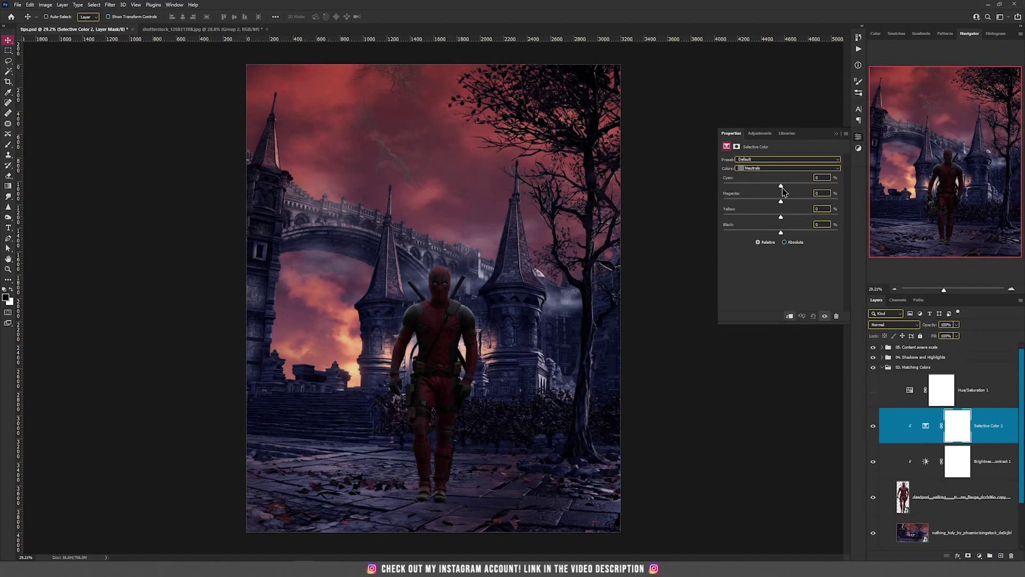
{"action": "mouse_move", "coordinate": [781, 187]}
{"action": "left_mouse_down"}
{"action": "mouse_move", "coordinate": [761, 189]}
{"action": "mouse_move", "coordinate": [777, 187]}
{"action": "left_mouse_up"}
{"action": "mouse_move", "coordinate": [781, 202]}
{"action": "left_mouse_down"}
{"action": "mouse_move", "coordinate": [785, 233]}
{"action": "mouse_move", "coordinate": [793, 186]}
{"action": "mouse_move", "coordinate": [777, 217]}
{"action": "left_mouse_up"}
{"action": "left_click_drag", "start_coordinate": [785, 233], "coordinate": [787, 202]}
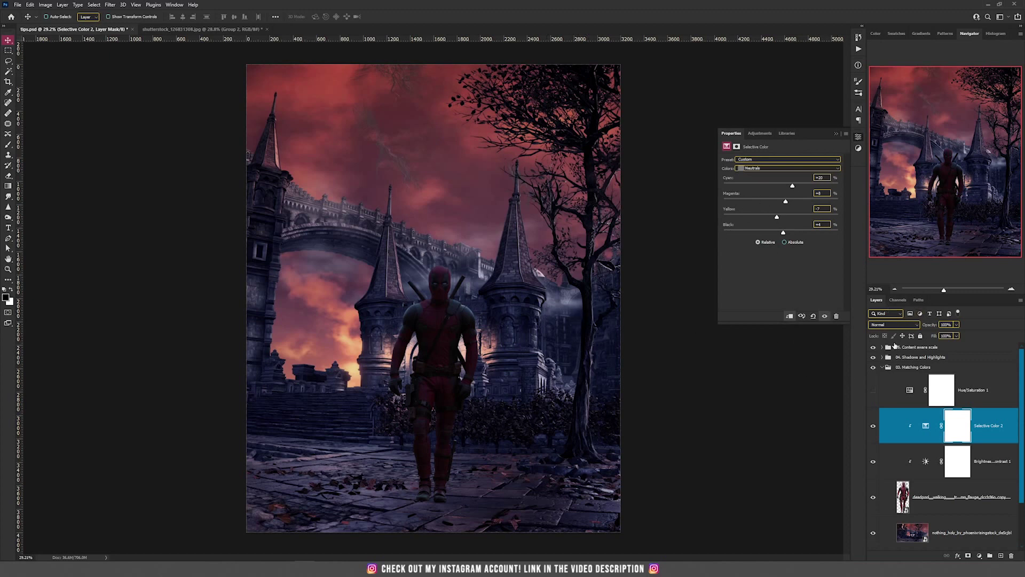
Set the Selective Color layer's blend mode to Color
{"action": "left_click", "coordinate": [889, 327]}
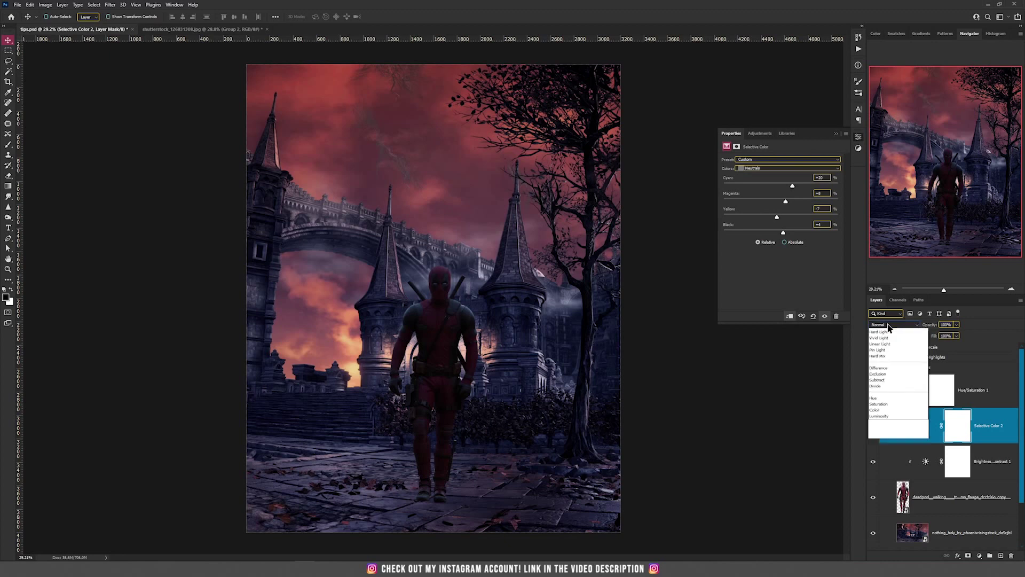
{"action": "left_click", "coordinate": [886, 515]}
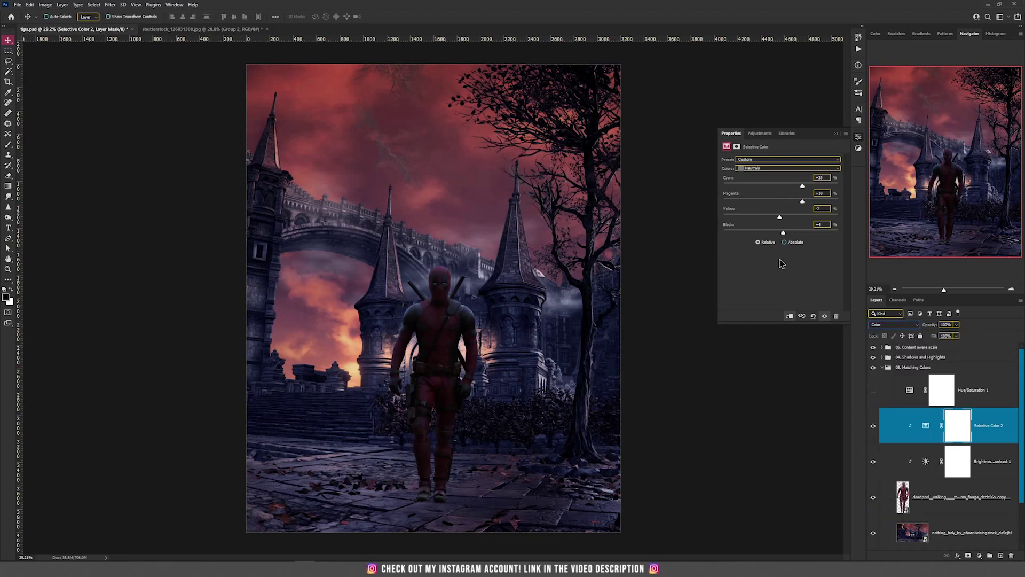
{"action": "left_click", "coordinate": [892, 325]}
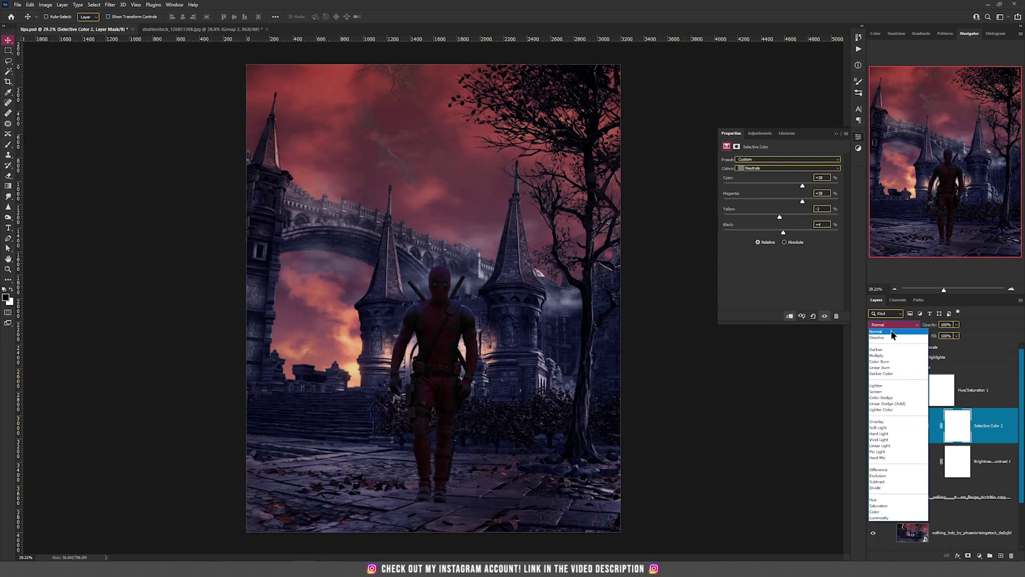
{"action": "left_click", "coordinate": [819, 299]}
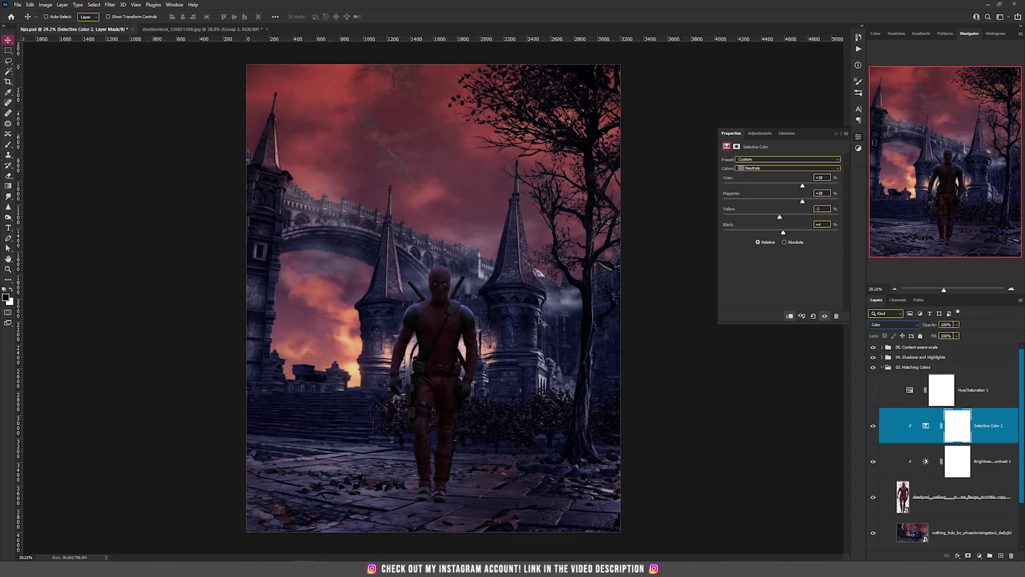
{"action": "scroll", "coordinate": [507, 331], "scroll_direction": "up", "scroll_amount": 3}
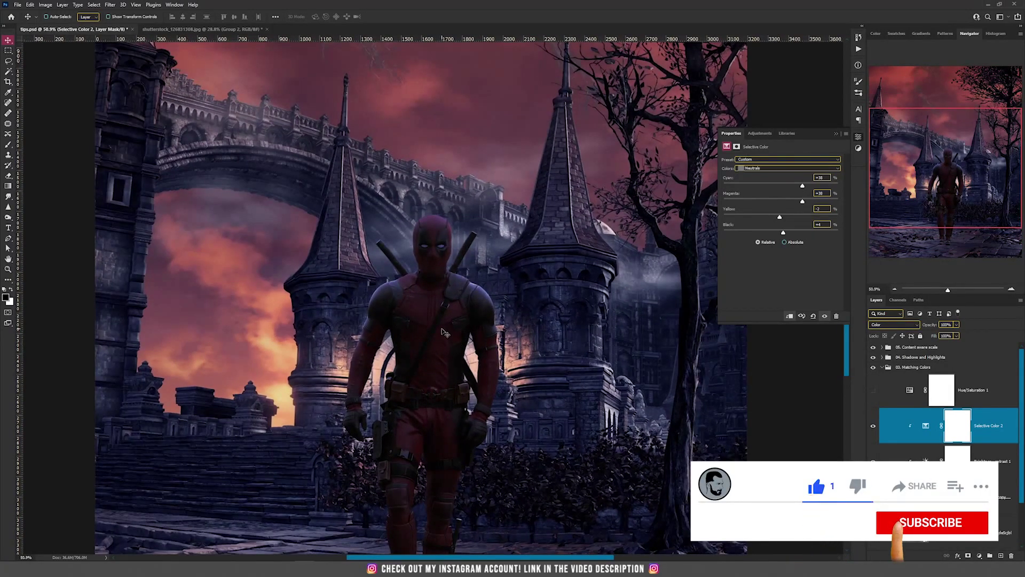
{"action": "scroll", "coordinate": [442, 331], "scroll_direction": "down", "scroll_amount": 3}
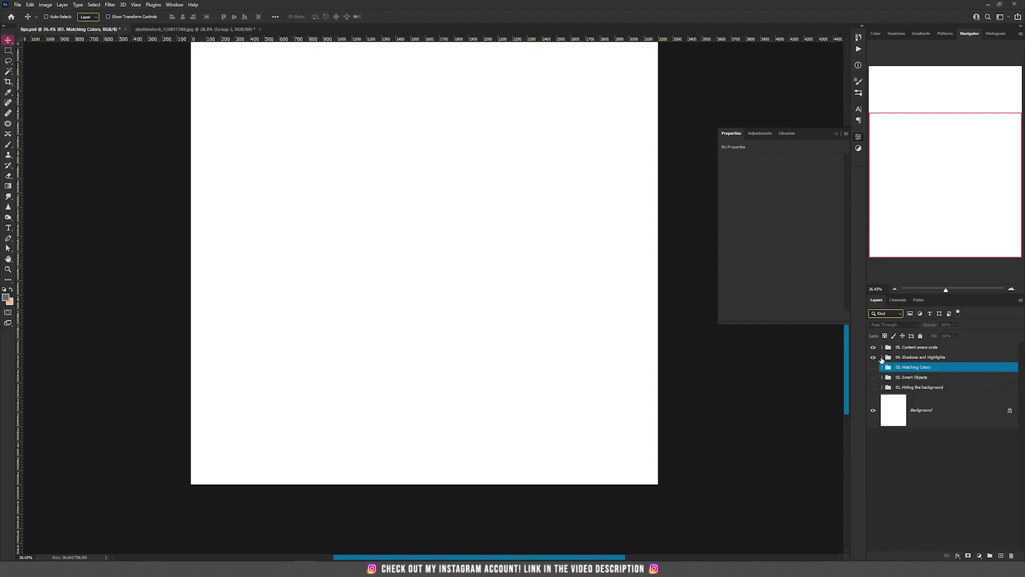
Show the house photo layer in 04. Shadows and Highlights, zoom out, and duplicate it with Ctrl+J
{"action": "left_click", "coordinate": [882, 357]}
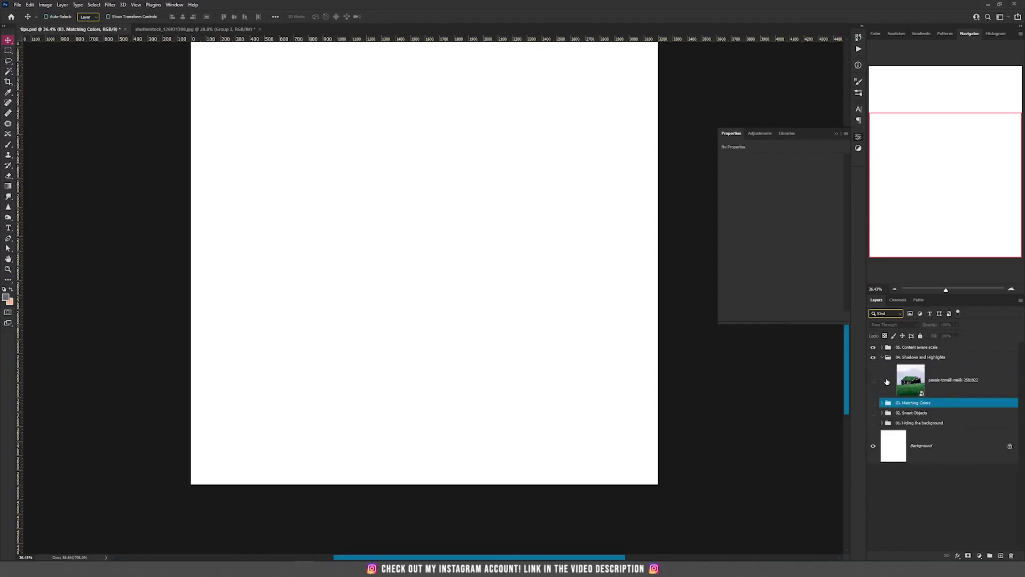
{"action": "left_click", "coordinate": [873, 379]}
{"action": "left_click", "coordinate": [438, 338]}
{"action": "scroll", "coordinate": [438, 338], "scroll_direction": "down", "scroll_amount": 2}
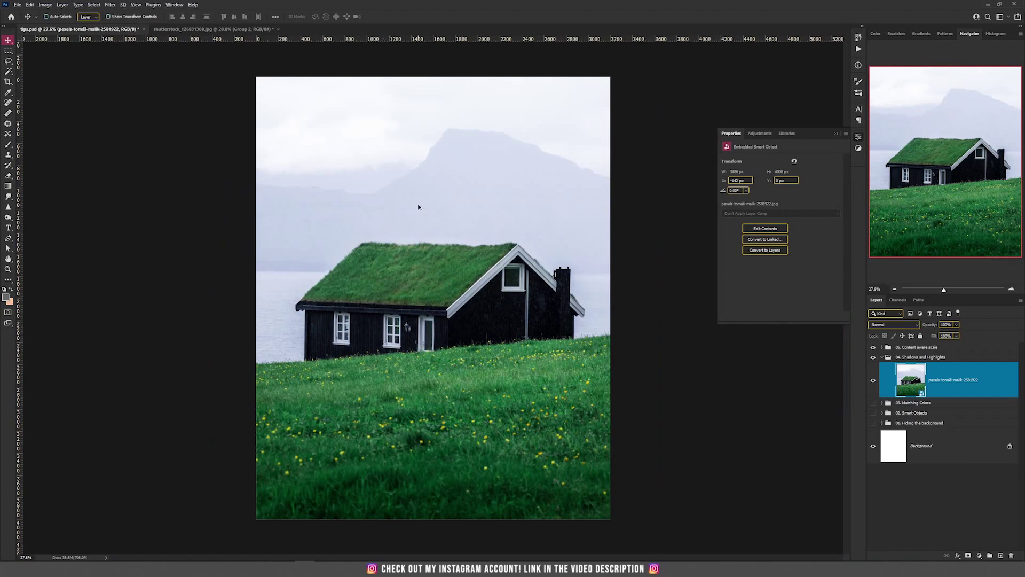
{"action": "scroll", "coordinate": [431, 139], "scroll_direction": "up", "scroll_amount": 4}
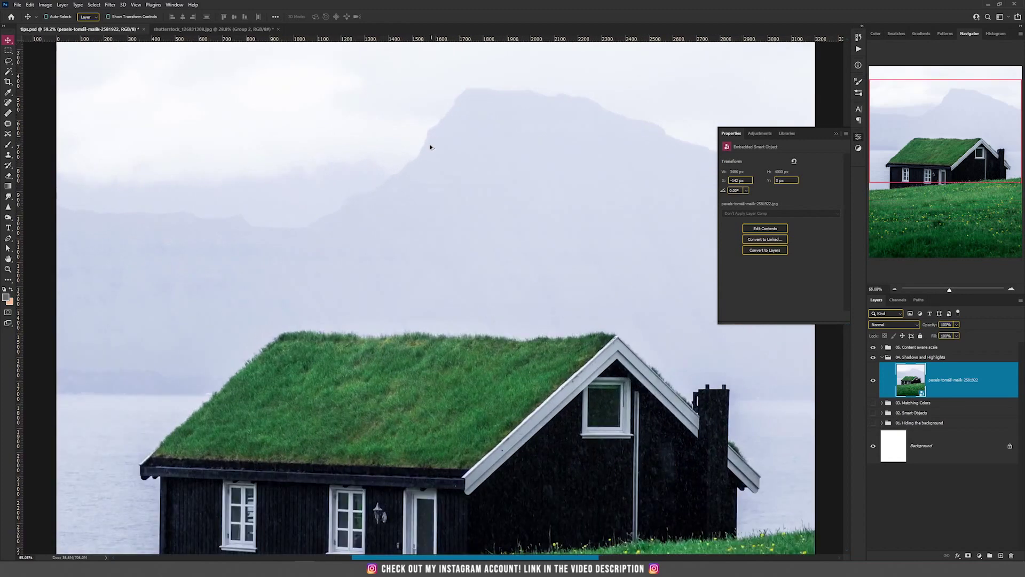
{"action": "left_click_drag", "start_coordinate": [407, 248], "coordinate": [452, 189]}
{"action": "left_click", "coordinate": [836, 133]}
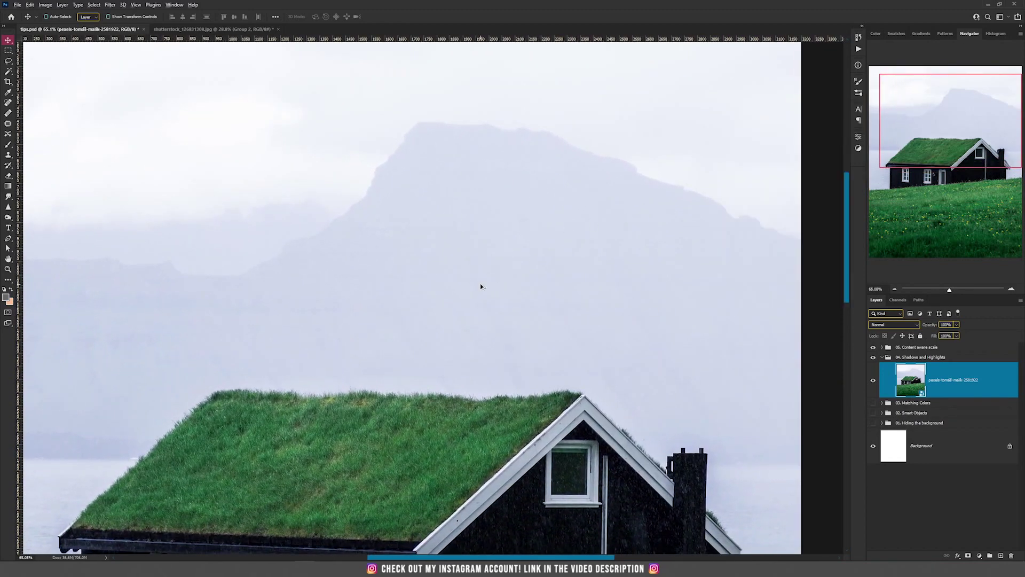
{"action": "scroll", "coordinate": [480, 286], "scroll_direction": "down", "scroll_amount": 2}
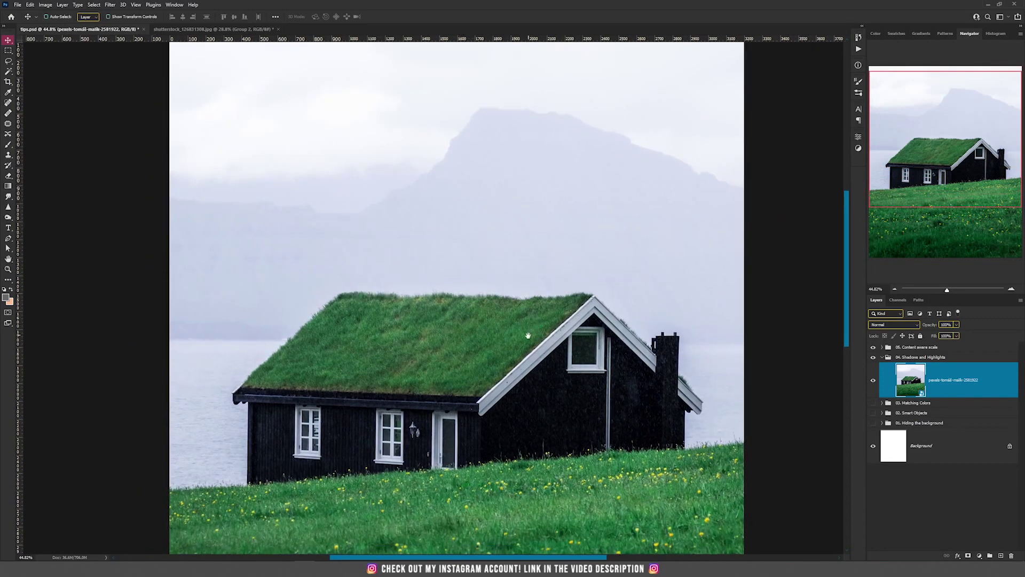
{"action": "scroll", "coordinate": [546, 290], "scroll_direction": "down", "scroll_amount": 1}
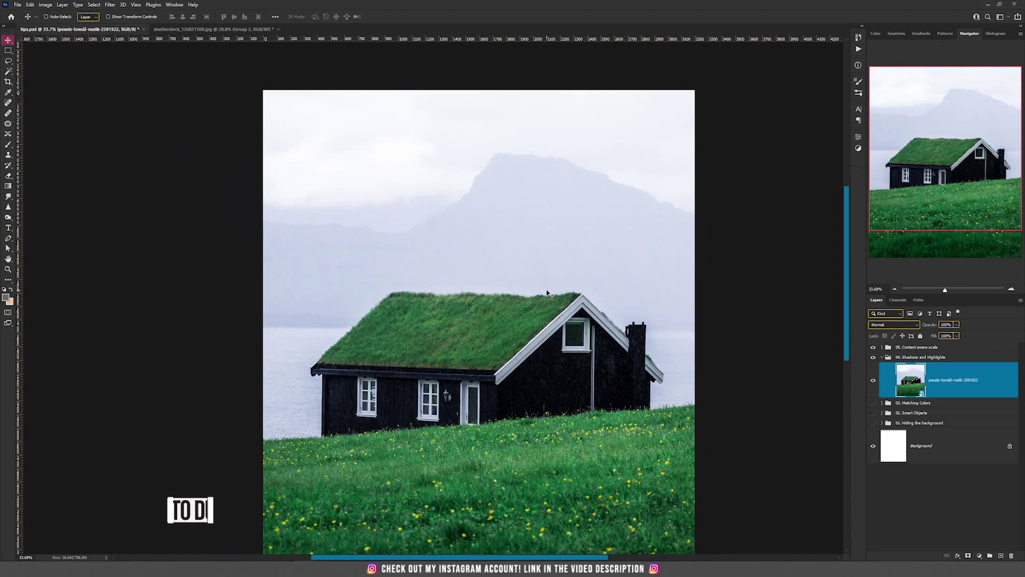
{"action": "key", "text": "ctrl+j"}
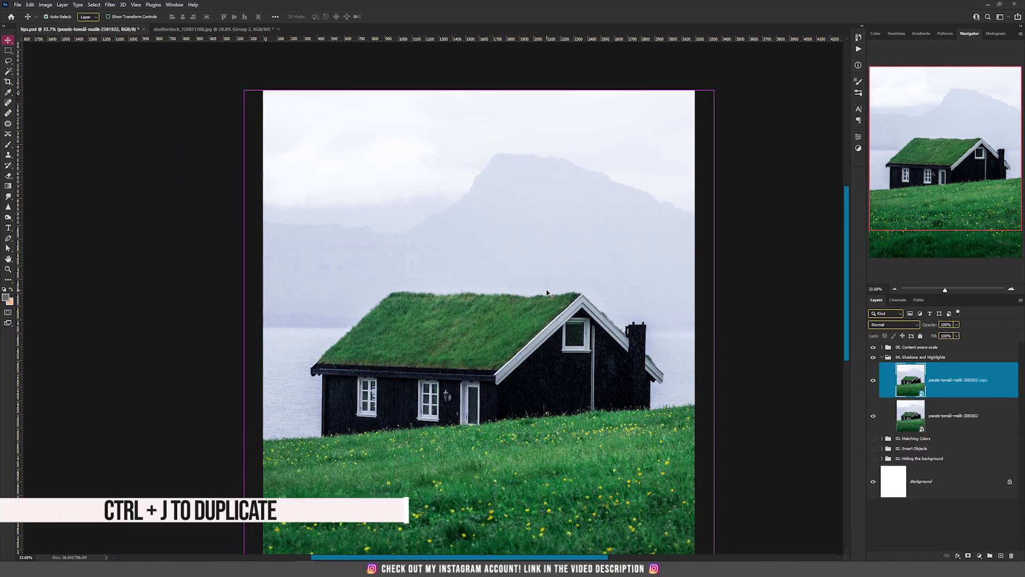
Open Shadows/Highlights on the house copy and move its dialog aside to uncover the house
{"action": "left_click_drag", "start_coordinate": [485, 225], "coordinate": [456, 161]}
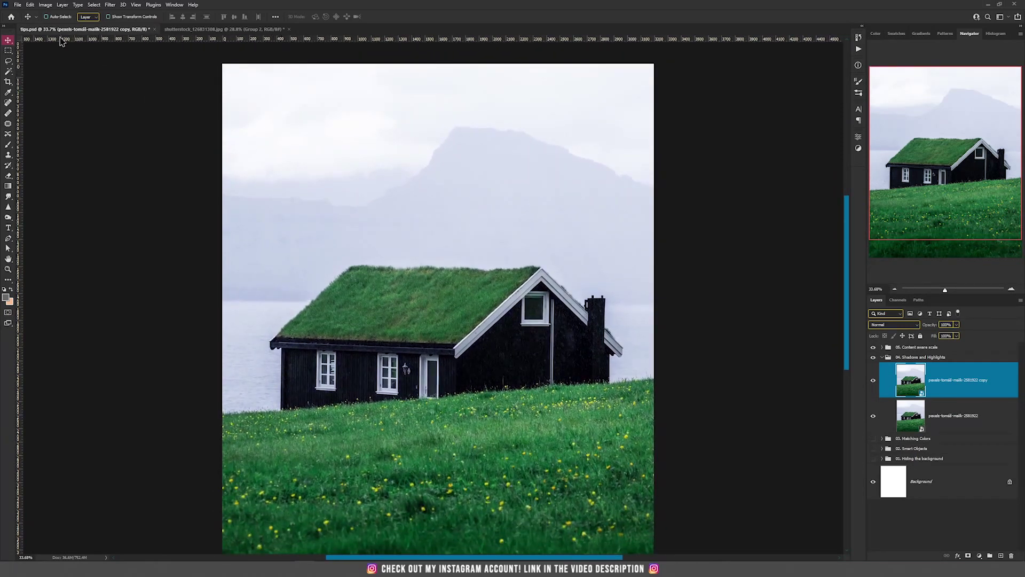
{"action": "left_click", "coordinate": [45, 5]}
{"action": "mouse_move", "coordinate": [58, 25]}
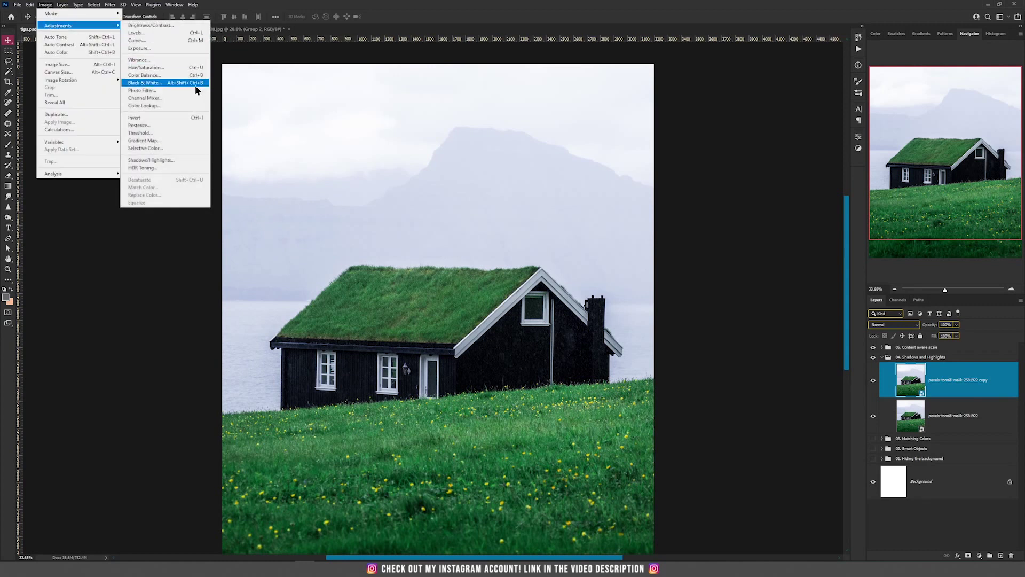
{"action": "left_click", "coordinate": [186, 161]}
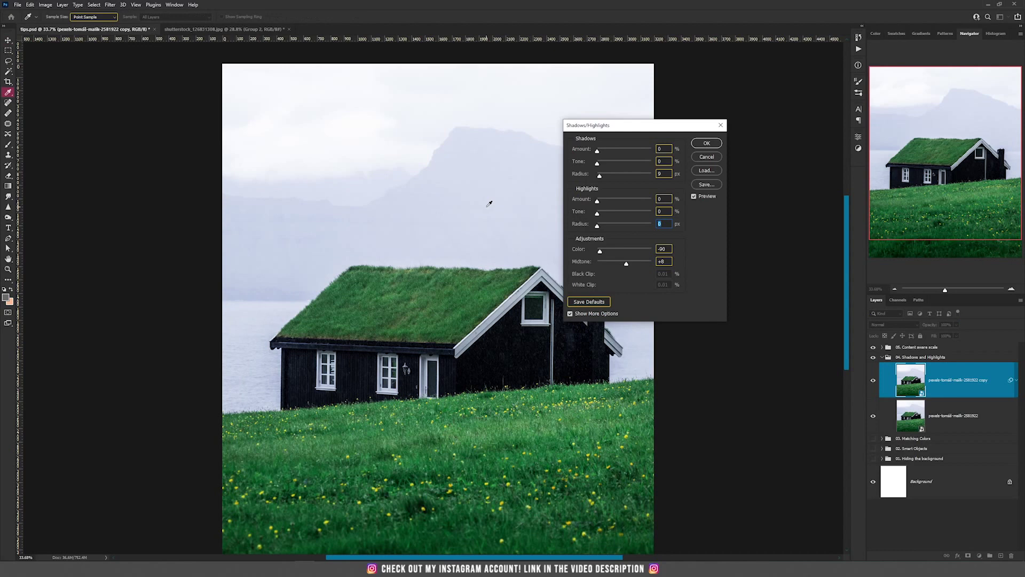
{"action": "left_click_drag", "start_coordinate": [594, 125], "coordinate": [94, 101]}
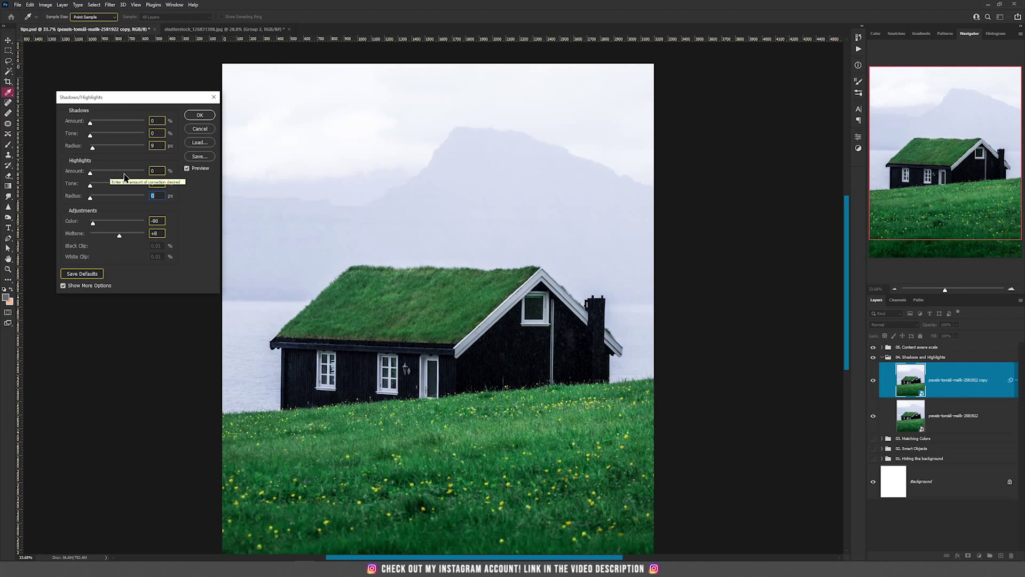
Set Highlights Amount 87, Tone 92 and Radius 676 to darken sky and mountains, then apply
{"action": "left_click_drag", "start_coordinate": [118, 174], "coordinate": [137, 176]}
{"action": "left_click", "coordinate": [140, 198]}
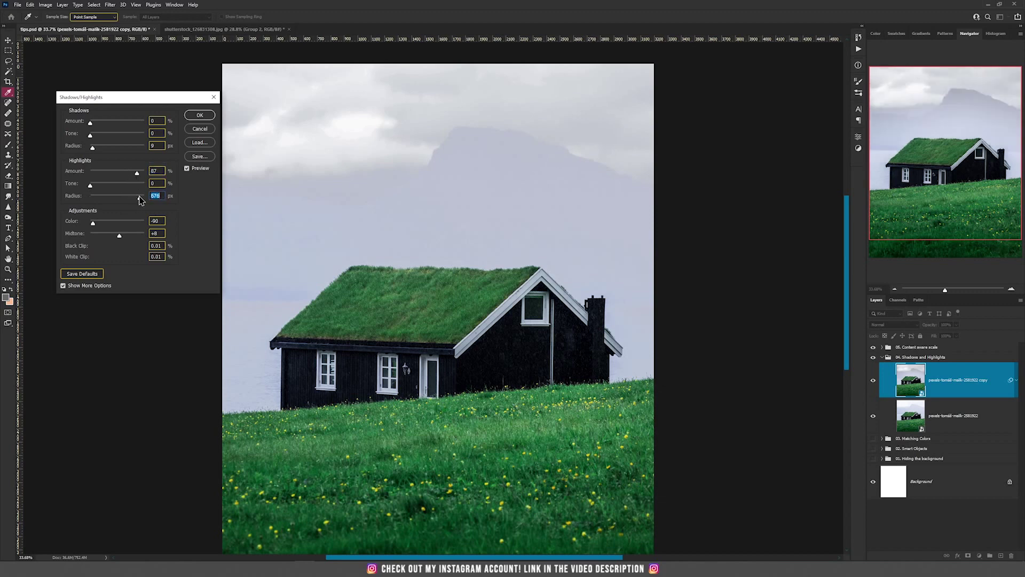
{"action": "left_click_drag", "start_coordinate": [90, 185], "coordinate": [136, 190]}
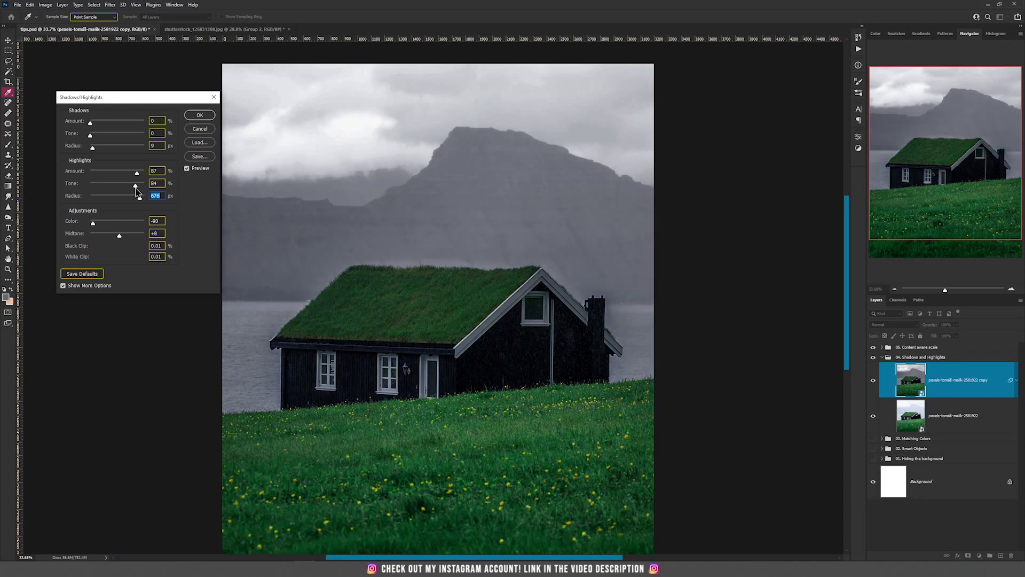
{"action": "left_click", "coordinate": [136, 188]}
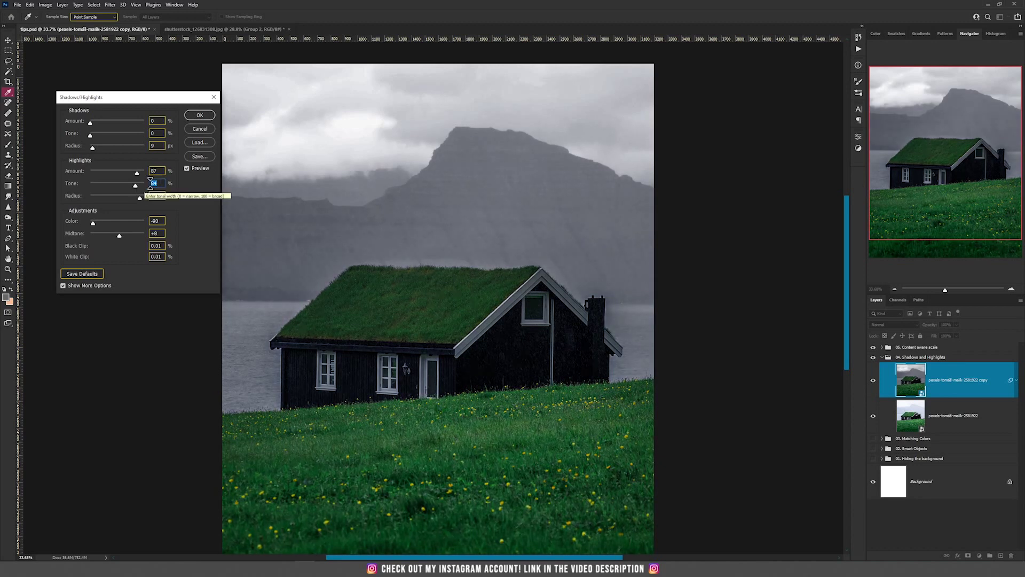
{"action": "left_click", "coordinate": [187, 169]}
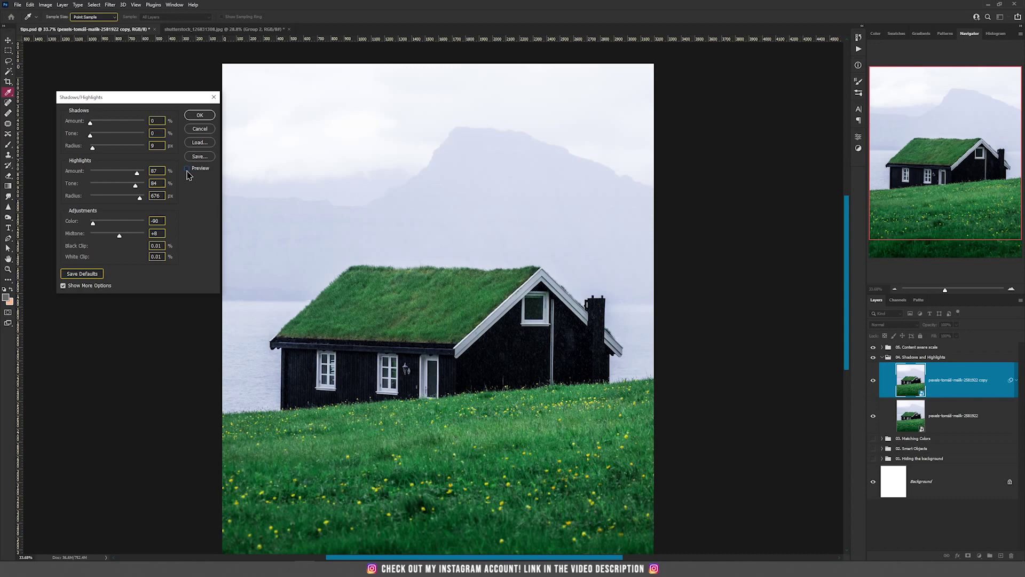
{"action": "left_click", "coordinate": [187, 170]}
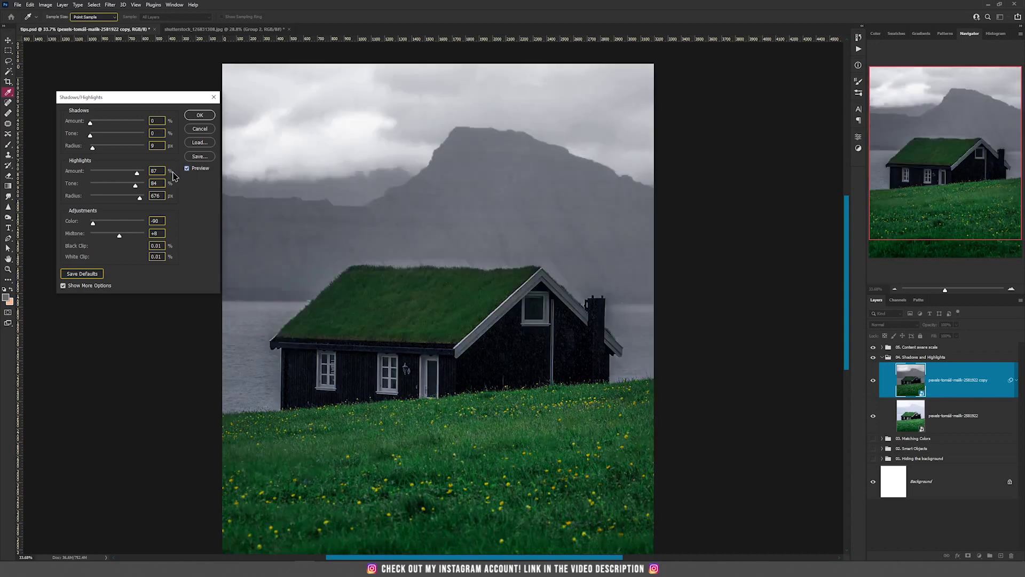
{"action": "left_click_drag", "start_coordinate": [136, 185], "coordinate": [140, 187]}
{"action": "left_click", "coordinate": [201, 116]}
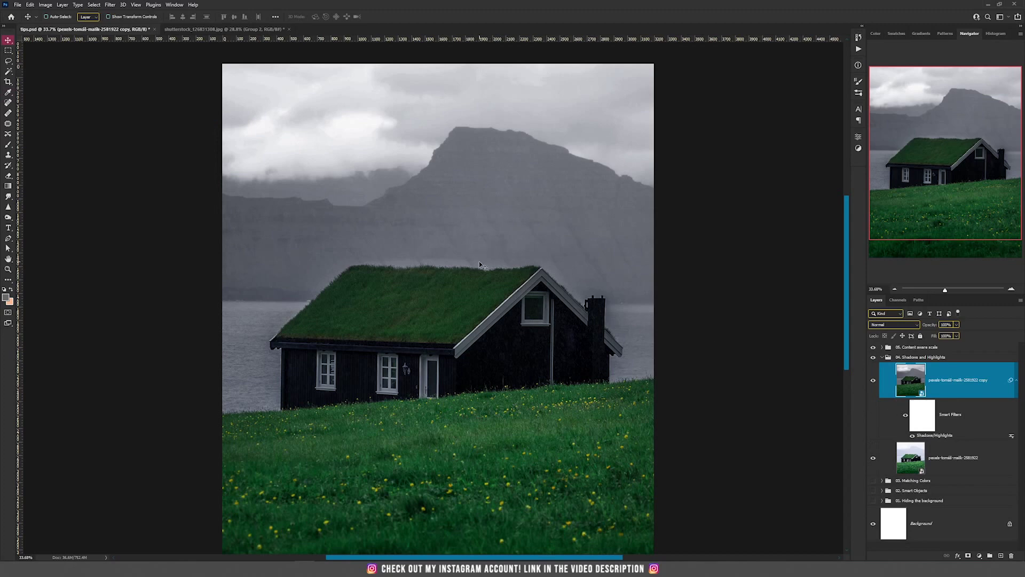
Reopen the Shadows/Highlights smart filter, cancel it unchanged, and hide the darkened copy layer
{"action": "scroll", "coordinate": [479, 261], "scroll_direction": "down", "scroll_amount": 2}
{"action": "scroll", "coordinate": [476, 259], "scroll_direction": "up", "scroll_amount": 3}
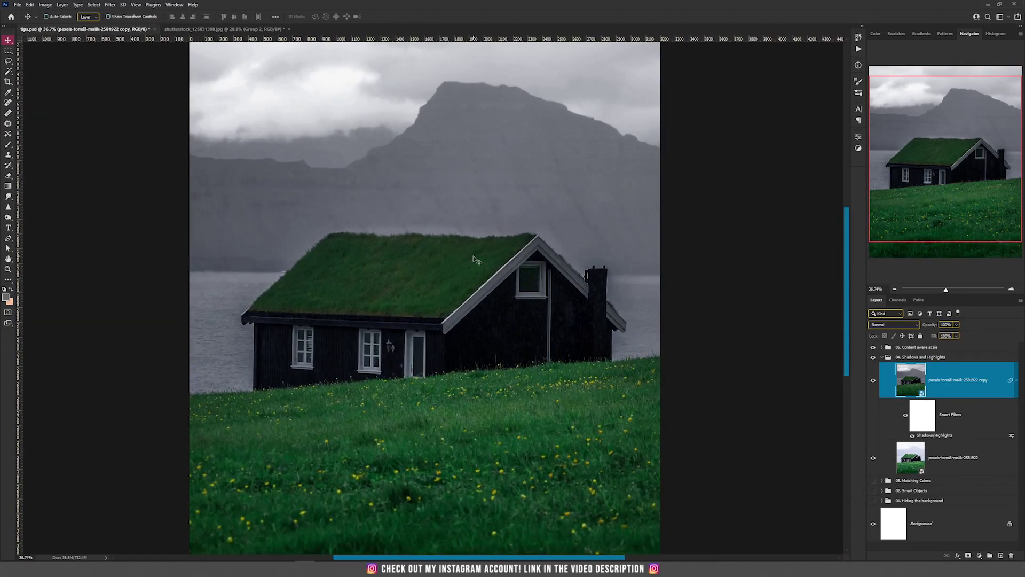
{"action": "double_click", "coordinate": [941, 435]}
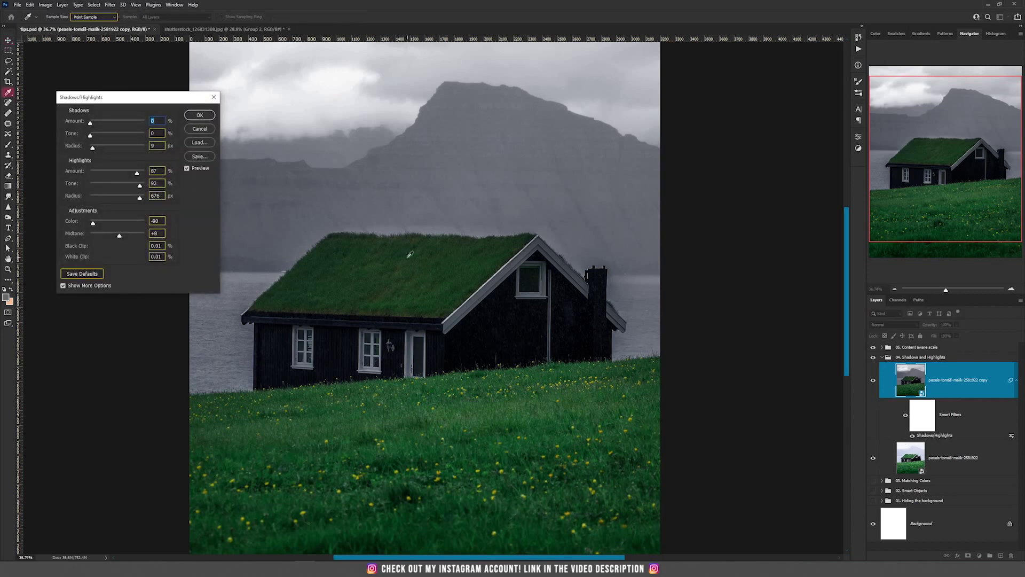
{"action": "left_click", "coordinate": [205, 132]}
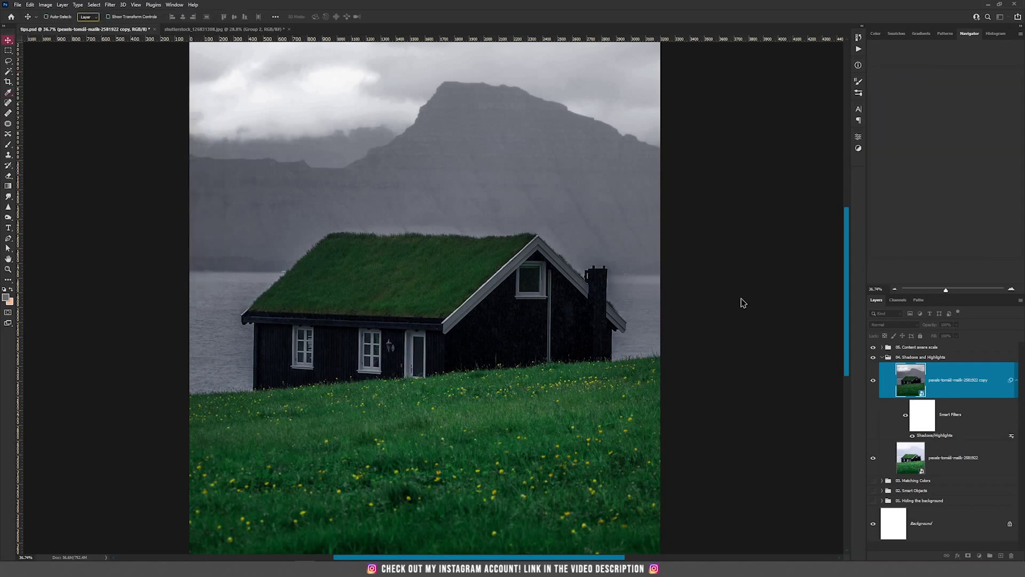
{"action": "left_click", "coordinate": [874, 380]}
Duplicate the original house layer and lift its shadows with Shadows/Highlights: Amount 58, Tone 51, Radius 110
{"action": "left_click", "coordinate": [951, 465]}
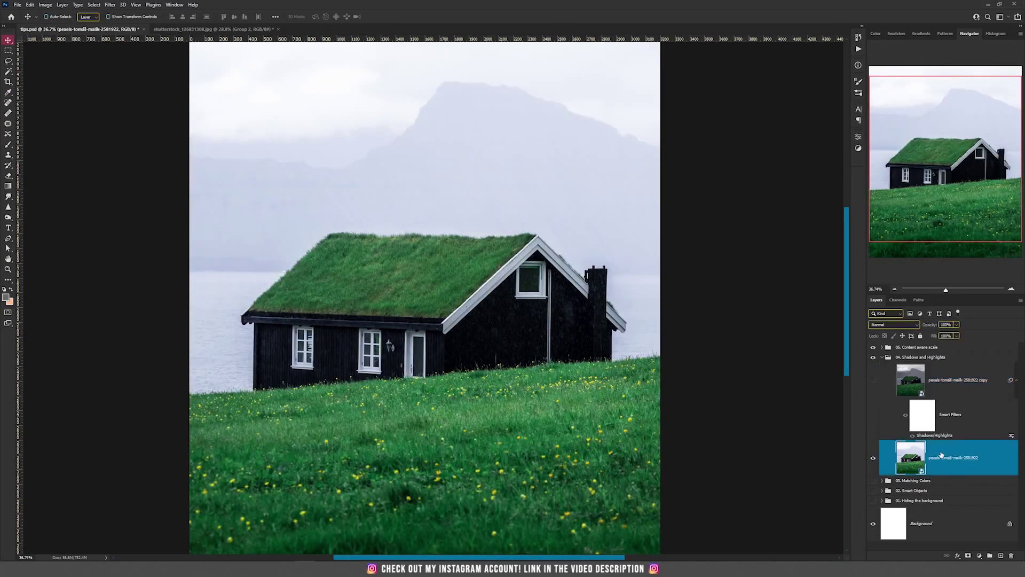
{"action": "key", "text": "ctrl+j"}
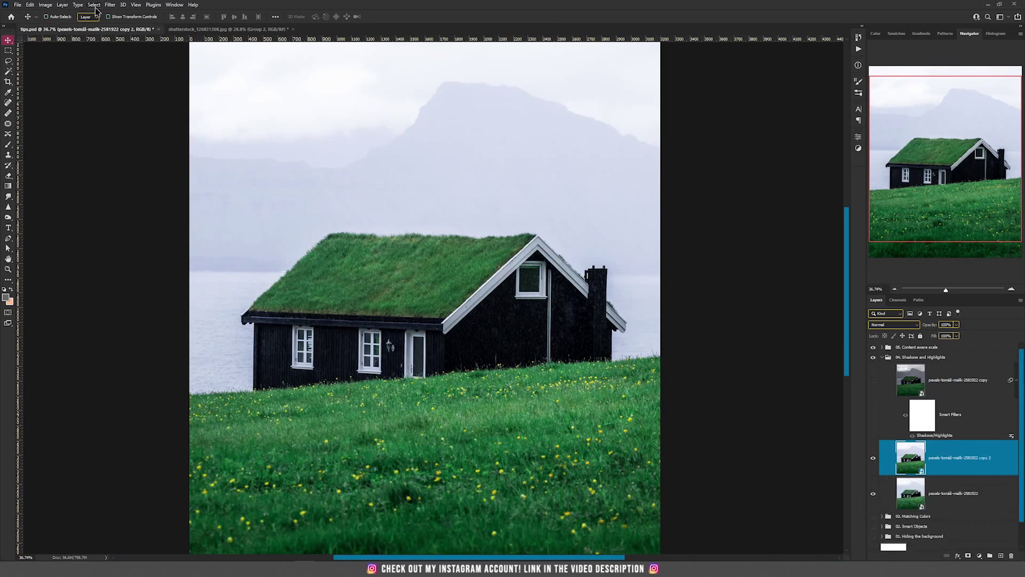
{"action": "mouse_move", "coordinate": [61, 25]}
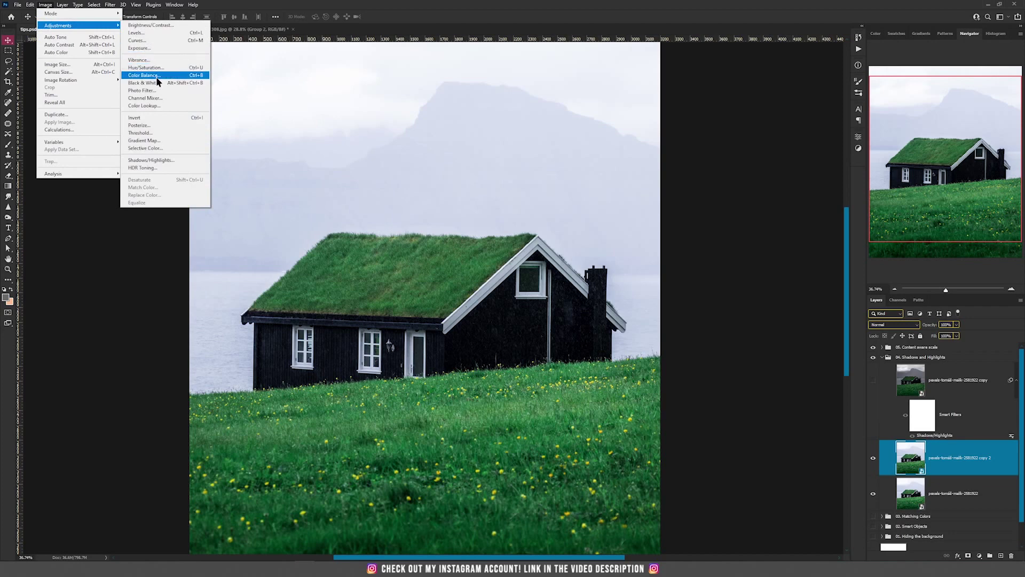
{"action": "left_click", "coordinate": [180, 166]}
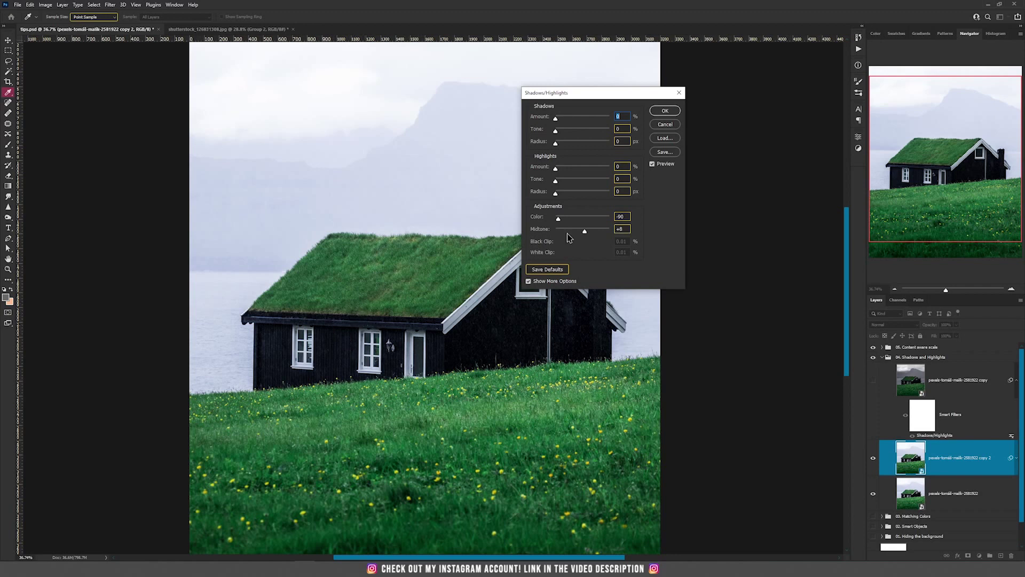
{"action": "left_click_drag", "start_coordinate": [574, 117], "coordinate": [584, 144]}
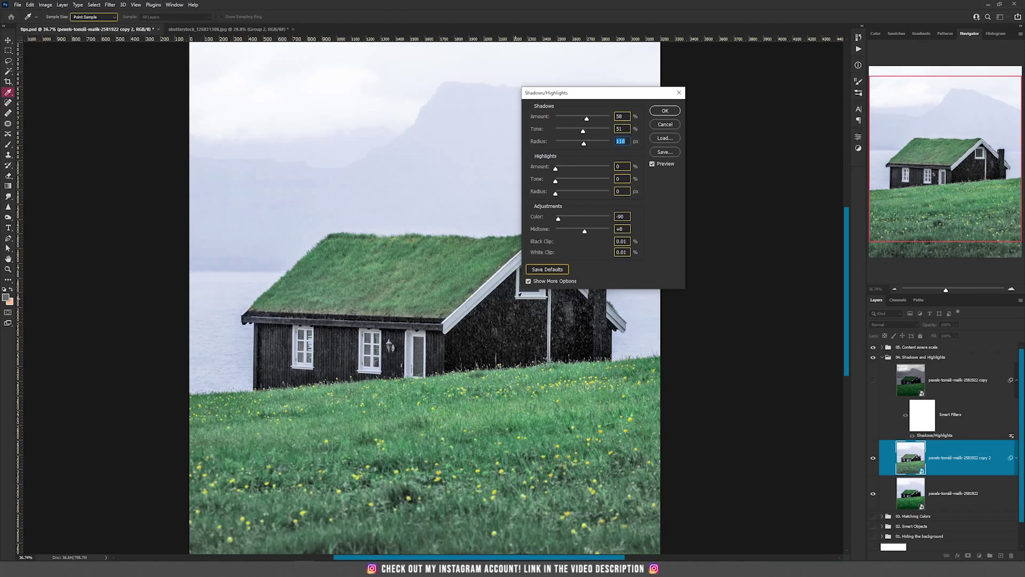
{"action": "left_click", "coordinate": [667, 111]}
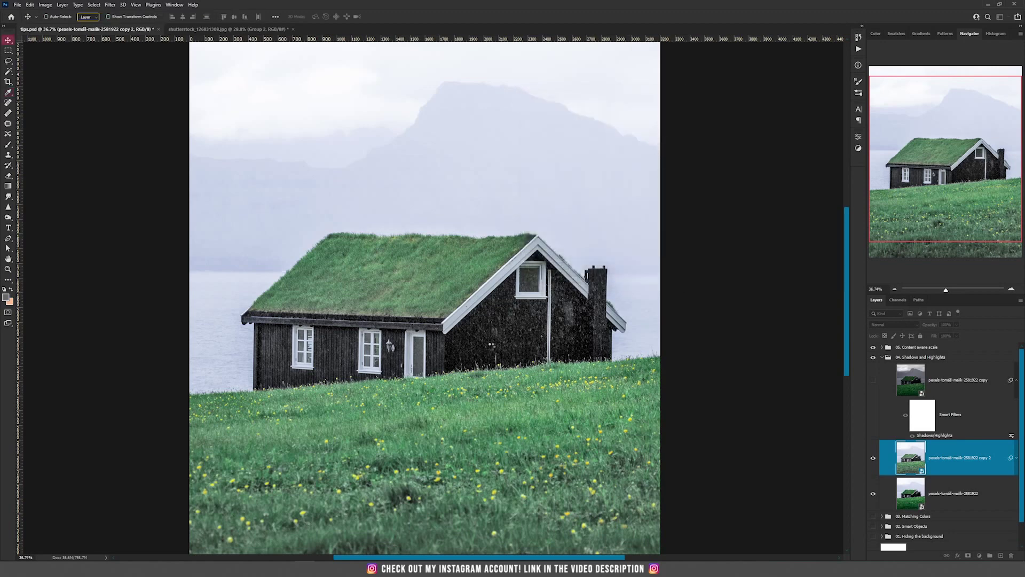
{"action": "scroll", "coordinate": [497, 348], "scroll_direction": "down", "scroll_amount": 3}
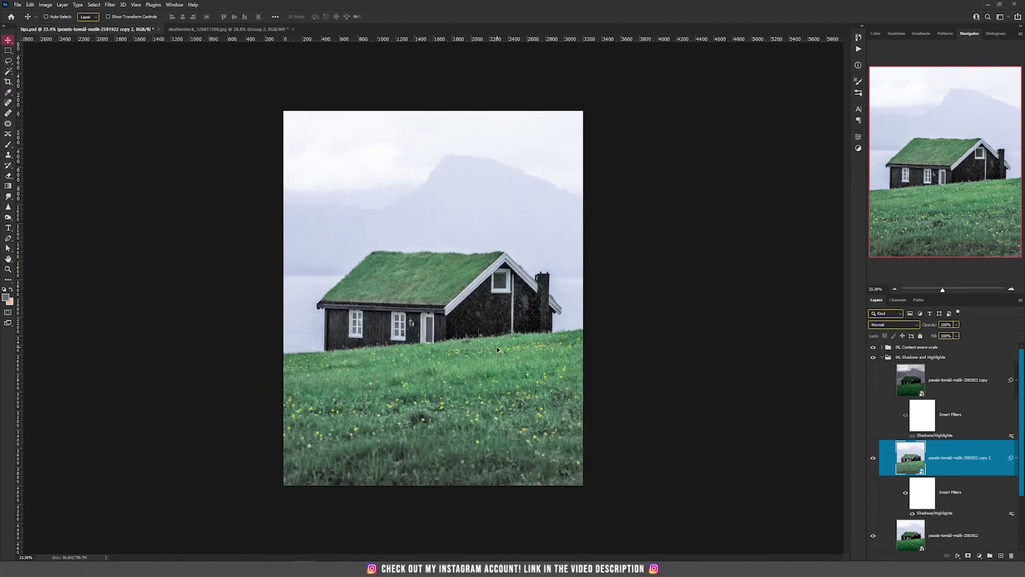
Show the darkened copy, add a layer mask, and paint black over the roof and house
{"action": "scroll", "coordinate": [497, 349], "scroll_direction": "up", "scroll_amount": 2}
{"action": "scroll", "coordinate": [497, 349], "scroll_direction": "up", "scroll_amount": 4}
{"action": "scroll", "coordinate": [439, 347], "scroll_direction": "down", "scroll_amount": 3}
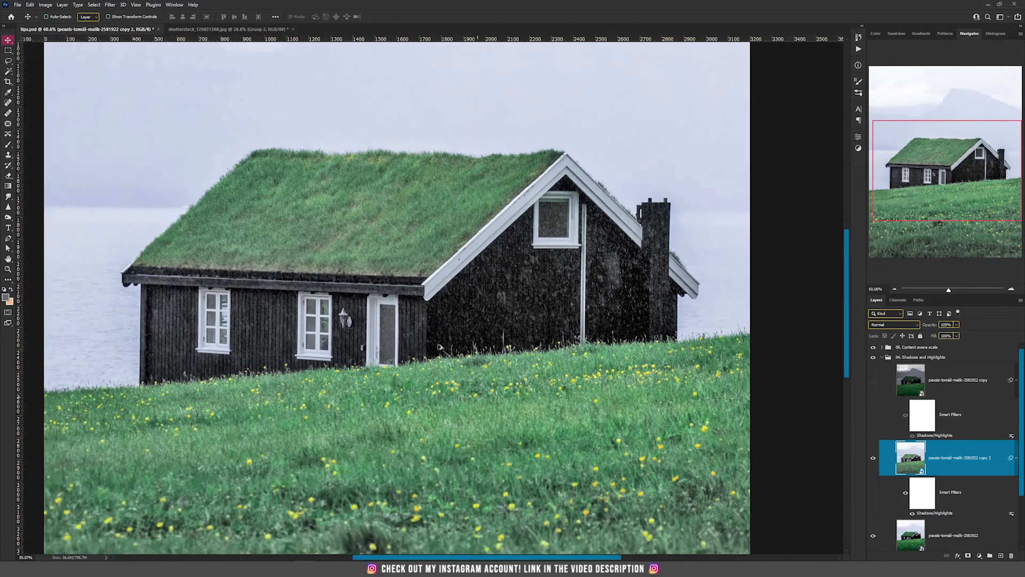
{"action": "scroll", "coordinate": [439, 347], "scroll_direction": "down", "scroll_amount": 2}
{"action": "left_click", "coordinate": [873, 380]}
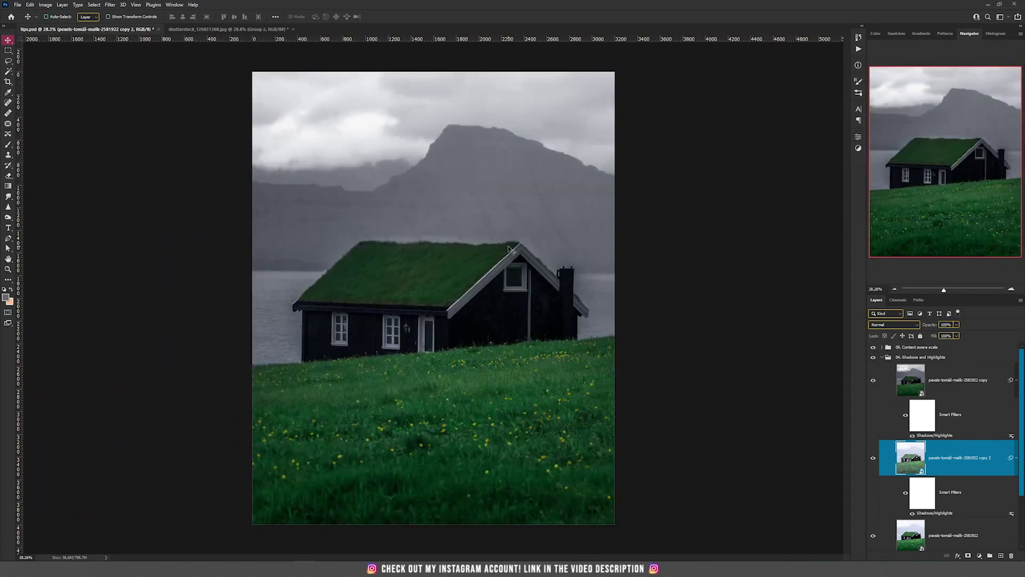
{"action": "left_click", "coordinate": [968, 385]}
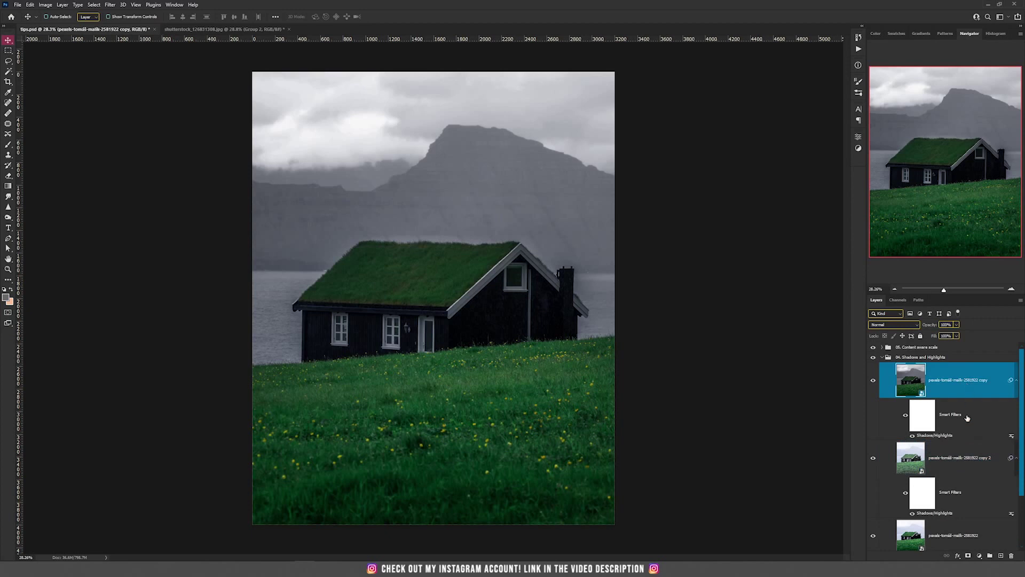
{"action": "left_click", "coordinate": [968, 556]}
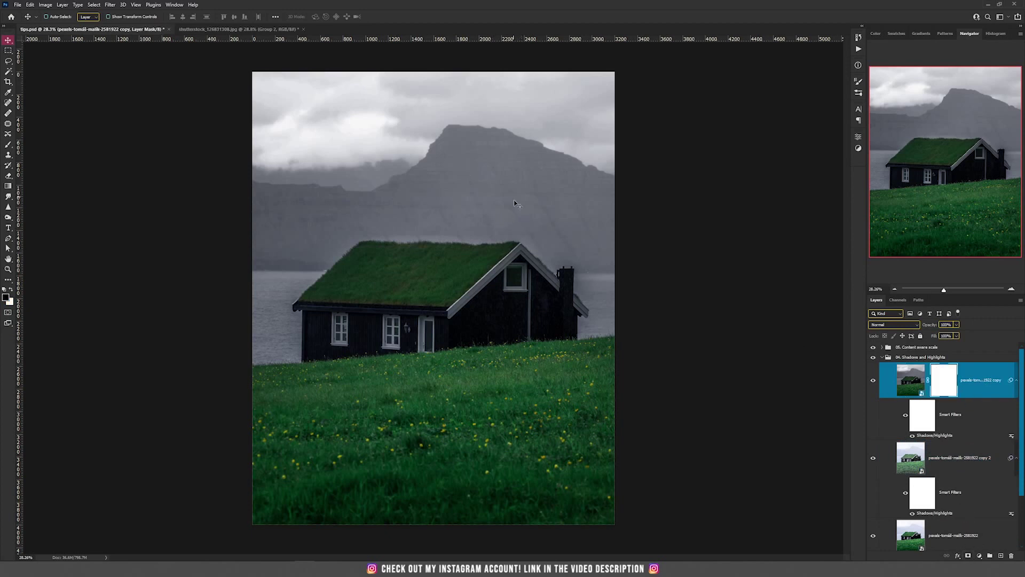
{"action": "key", "text": "b"}
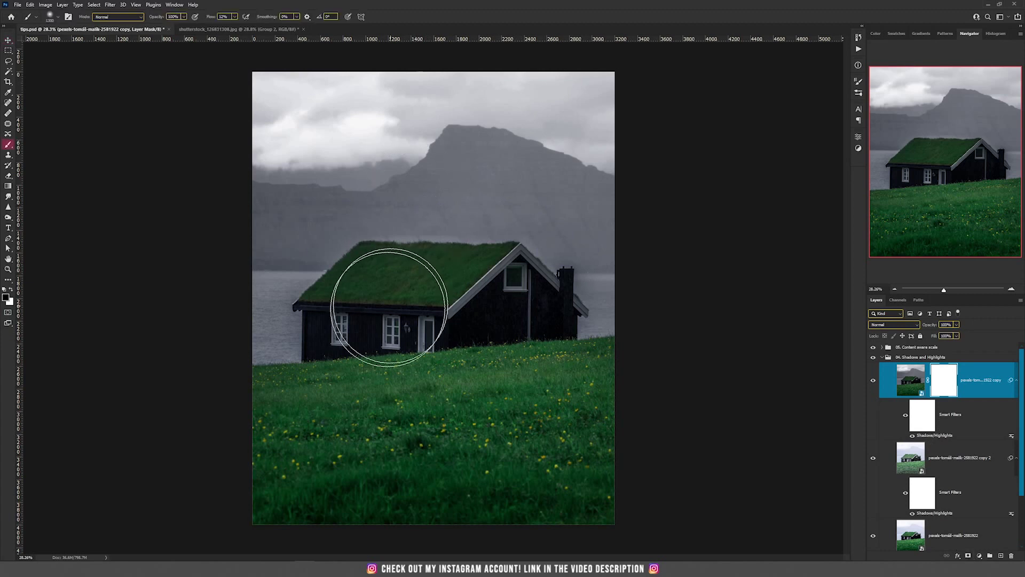
{"action": "mouse_move", "coordinate": [343, 296]}
{"action": "left_mouse_down"}
{"action": "mouse_move", "coordinate": [287, 304]}
{"action": "mouse_move", "coordinate": [442, 307]}
{"action": "mouse_move", "coordinate": [407, 314]}
{"action": "mouse_move", "coordinate": [503, 324]}
{"action": "mouse_move", "coordinate": [369, 352]}
{"action": "mouse_move", "coordinate": [188, 457]}
{"action": "mouse_move", "coordinate": [219, 486]}
{"action": "mouse_move", "coordinate": [228, 517]}
{"action": "mouse_move", "coordinate": [305, 517]}
{"action": "mouse_move", "coordinate": [362, 445]}
{"action": "mouse_move", "coordinate": [341, 351]}
{"action": "mouse_move", "coordinate": [252, 356]}
{"action": "mouse_move", "coordinate": [268, 331]}
{"action": "mouse_move", "coordinate": [388, 321]}
{"action": "mouse_move", "coordinate": [508, 337]}
{"action": "mouse_move", "coordinate": [496, 330]}
{"action": "mouse_move", "coordinate": [507, 306]}
{"action": "mouse_move", "coordinate": [462, 314]}
{"action": "mouse_move", "coordinate": [365, 295]}
{"action": "mouse_move", "coordinate": [321, 332]}
{"action": "mouse_move", "coordinate": [291, 380]}
{"action": "mouse_move", "coordinate": [412, 370]}
{"action": "mouse_move", "coordinate": [269, 355]}
{"action": "mouse_move", "coordinate": [206, 421]}
{"action": "mouse_move", "coordinate": [270, 445]}
{"action": "mouse_move", "coordinate": [196, 491]}
{"action": "mouse_move", "coordinate": [265, 532]}
{"action": "mouse_move", "coordinate": [244, 443]}
{"action": "mouse_move", "coordinate": [359, 348]}
{"action": "mouse_move", "coordinate": [453, 317]}
{"action": "mouse_move", "coordinate": [452, 302]}
{"action": "mouse_move", "coordinate": [390, 296]}
{"action": "mouse_move", "coordinate": [369, 312]}
{"action": "mouse_move", "coordinate": [406, 326]}
{"action": "mouse_move", "coordinate": [480, 308]}
{"action": "mouse_move", "coordinate": [458, 323]}
{"action": "mouse_move", "coordinate": [494, 346]}
{"action": "mouse_move", "coordinate": [428, 361]}
{"action": "mouse_move", "coordinate": [359, 434]}
{"action": "mouse_move", "coordinate": [176, 451]}
{"action": "mouse_move", "coordinate": [276, 512]}
{"action": "mouse_move", "coordinate": [342, 533]}
{"action": "mouse_move", "coordinate": [344, 515]}
{"action": "mouse_move", "coordinate": [509, 486]}
{"action": "mouse_move", "coordinate": [445, 378]}
{"action": "left_mouse_up"}
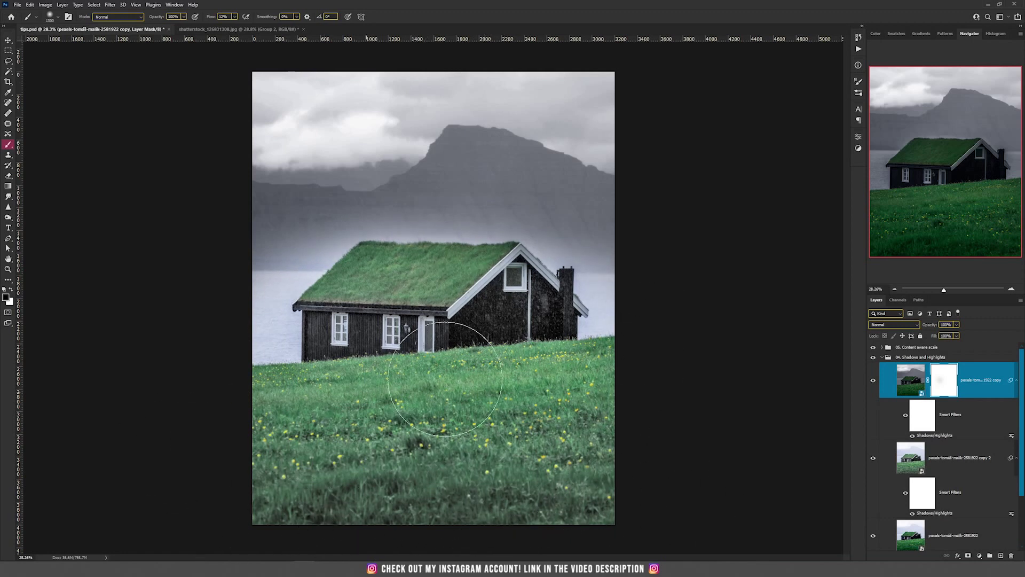
Mask copy 2 and paint its effect off the grass and grass roof with a 500 px brush
{"action": "left_click", "coordinate": [963, 462]}
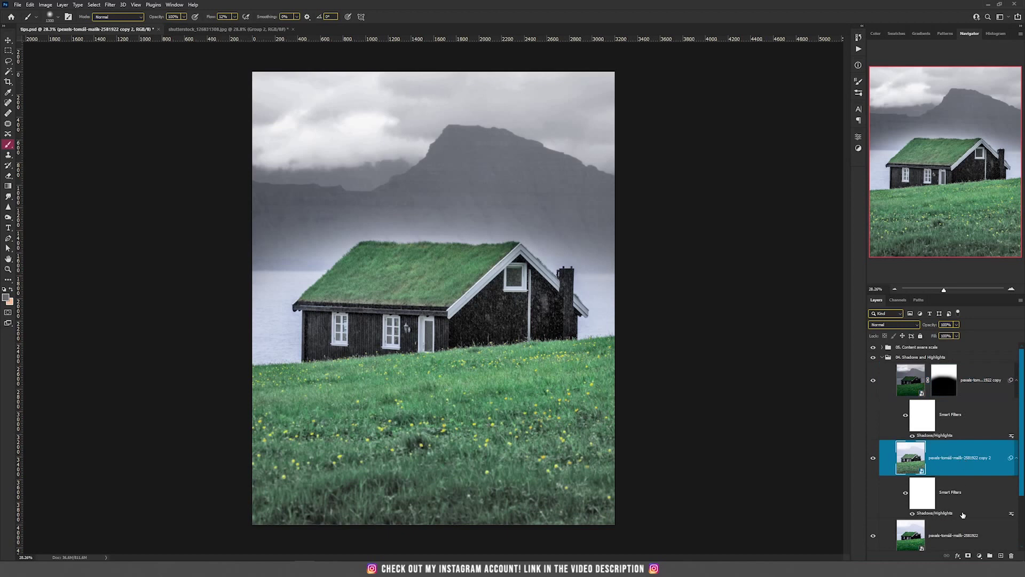
{"action": "left_click", "coordinate": [968, 557]}
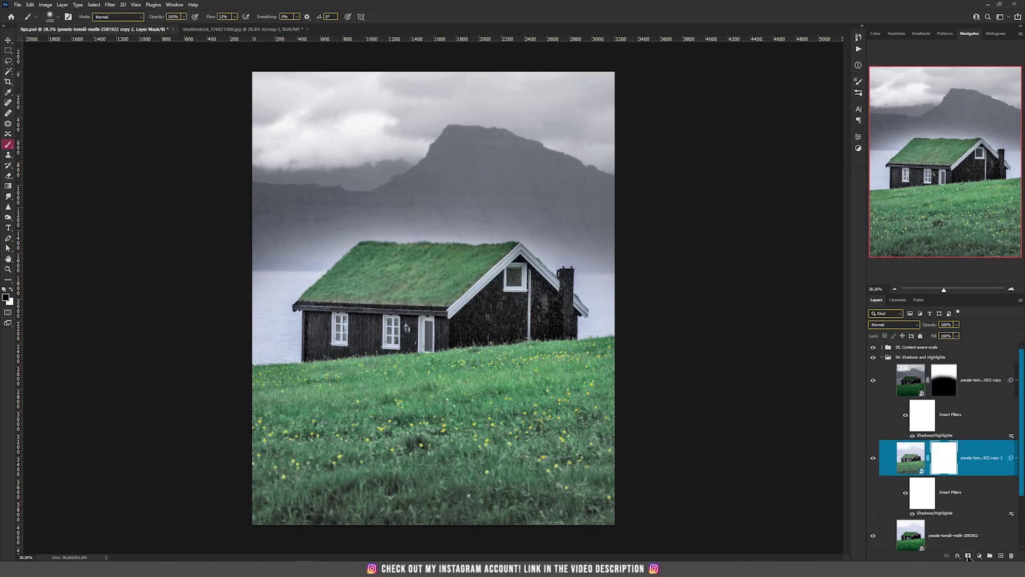
{"action": "mouse_move", "coordinate": [618, 437]}
{"action": "left_mouse_down"}
{"action": "mouse_move", "coordinate": [469, 480]}
{"action": "mouse_move", "coordinate": [401, 439]}
{"action": "mouse_move", "coordinate": [215, 426]}
{"action": "mouse_move", "coordinate": [224, 435]}
{"action": "mouse_move", "coordinate": [178, 515]}
{"action": "mouse_move", "coordinate": [476, 521]}
{"action": "mouse_move", "coordinate": [498, 411]}
{"action": "mouse_move", "coordinate": [391, 428]}
{"action": "mouse_move", "coordinate": [522, 431]}
{"action": "left_mouse_up"}
{"action": "key", "text": "bracketleft"}
{"action": "key", "text": "bracketleft"}
{"action": "key", "text": "bracketleft"}
{"action": "key", "text": "bracketleft"}
{"action": "key", "text": "bracketleft"}
{"action": "key", "text": "bracketleft"}
{"action": "key", "text": "bracketleft"}
{"action": "key", "text": "bracketleft"}
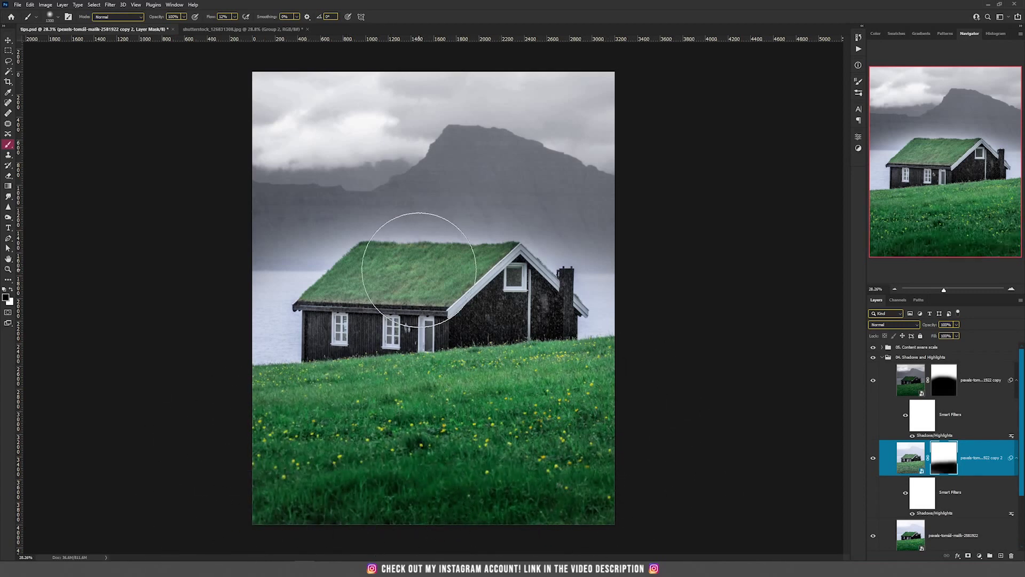
{"action": "mouse_move", "coordinate": [347, 273]}
{"action": "left_mouse_down"}
{"action": "mouse_move", "coordinate": [337, 283]}
{"action": "mouse_move", "coordinate": [395, 291]}
{"action": "mouse_move", "coordinate": [456, 280]}
{"action": "mouse_move", "coordinate": [476, 251]}
{"action": "left_mouse_up"}
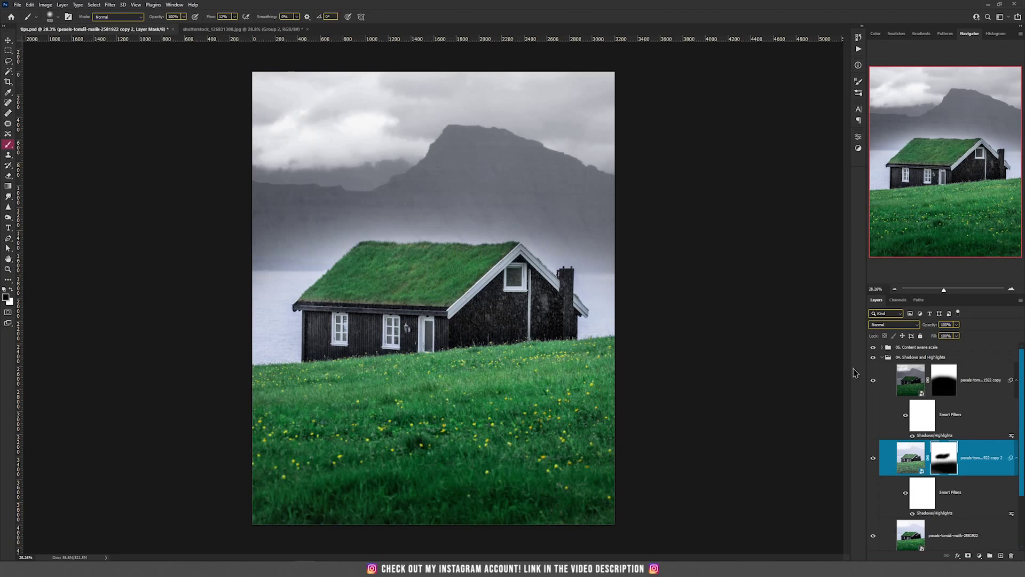
{"action": "left_click", "coordinate": [987, 388], "text": "ctrl"}
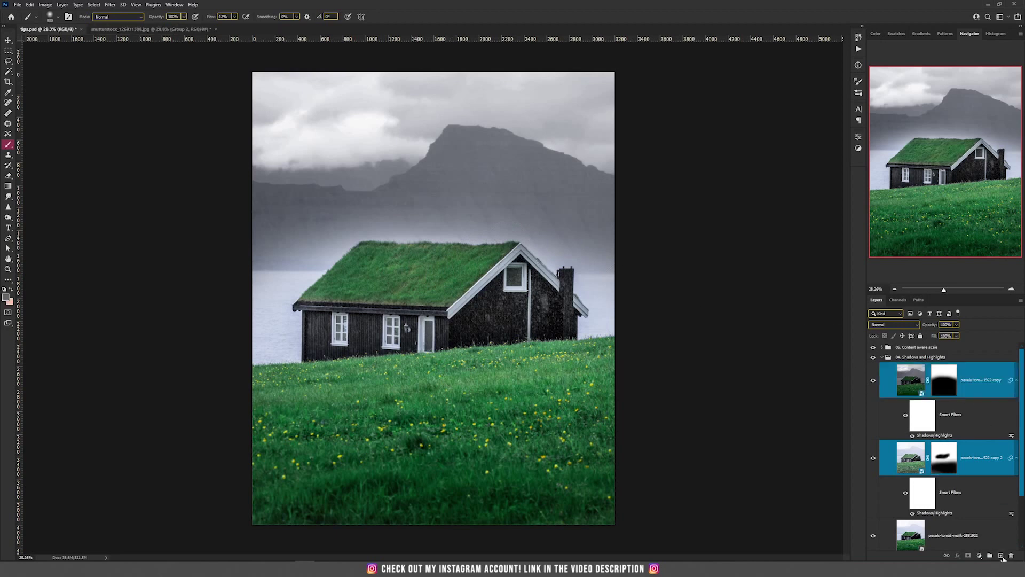
Group the two copy layers into Group 4 and toggle its visibility to compare before and after
{"action": "left_click", "coordinate": [990, 556]}
{"action": "left_click", "coordinate": [873, 367]}
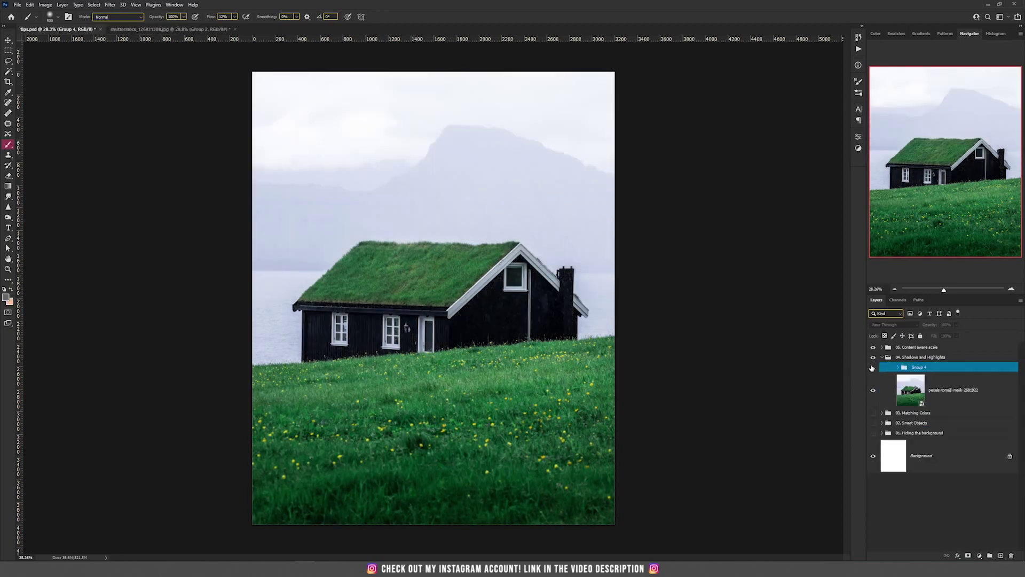
{"action": "left_click", "coordinate": [874, 368]}
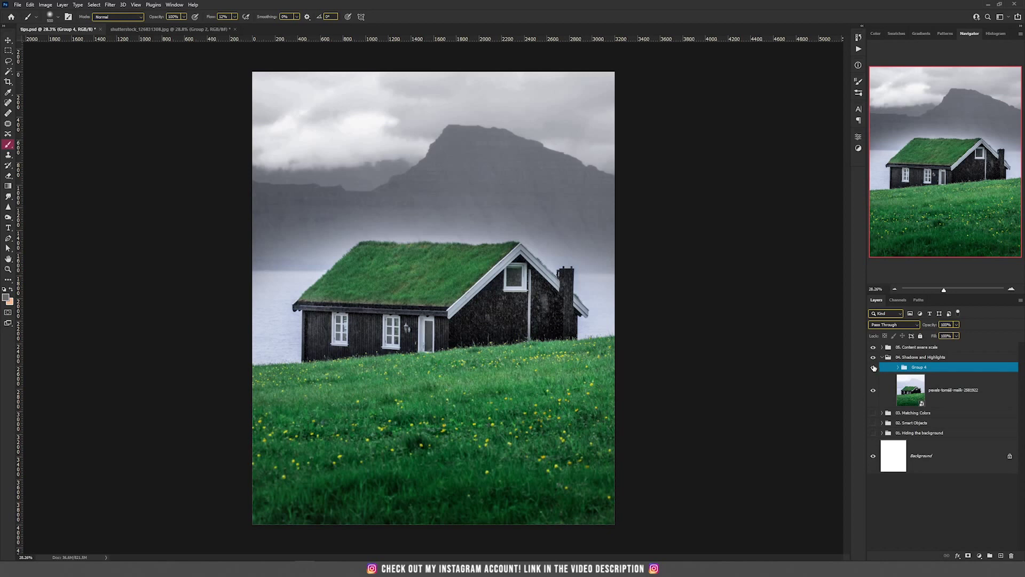
Select the original pexels layer, then collapse and hide the 04. Shadows and Highlights group
{"action": "left_click", "coordinate": [913, 395]}
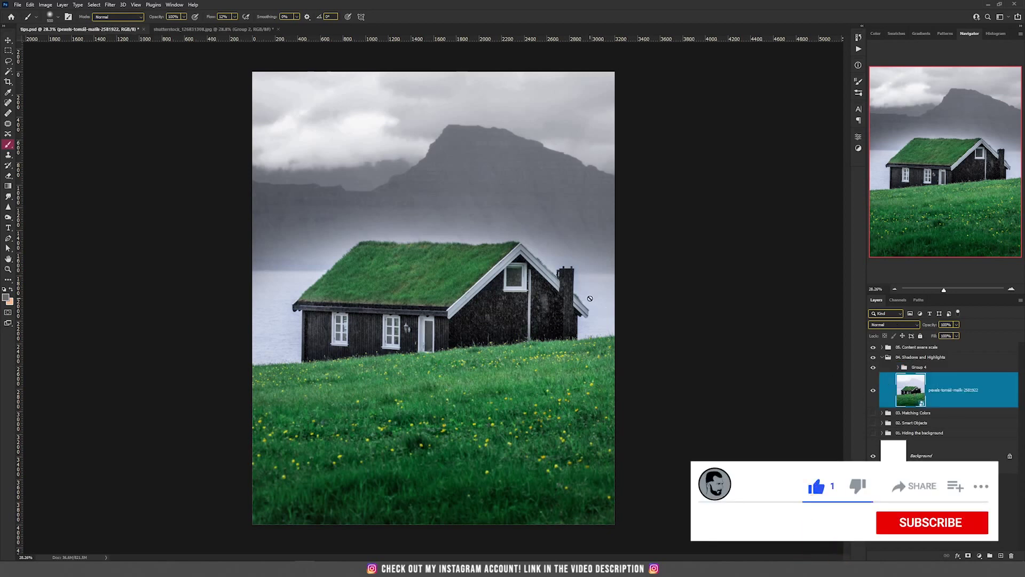
{"action": "key", "text": "v"}
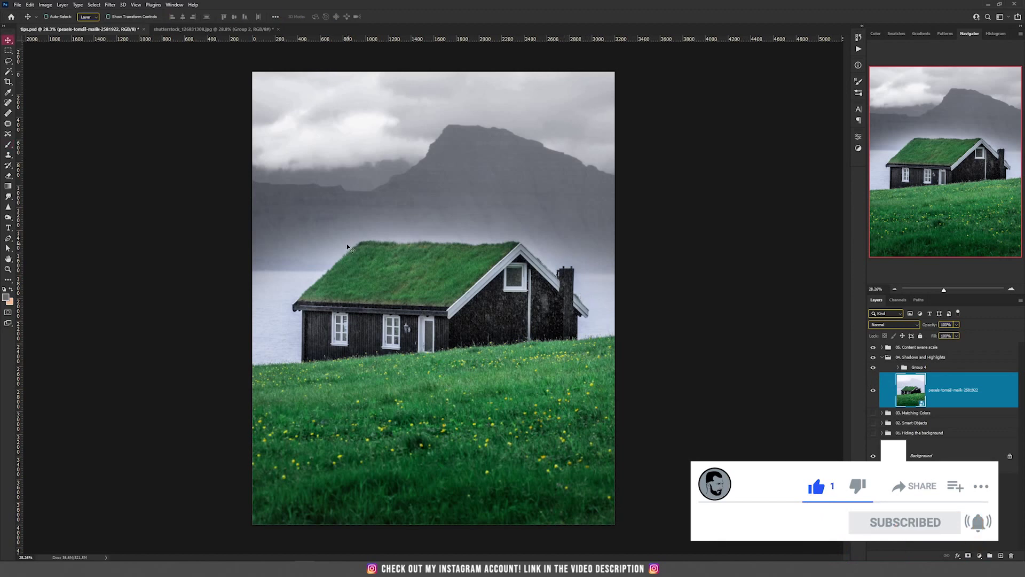
{"action": "left_click", "coordinate": [47, 11]}
{"action": "mouse_move", "coordinate": [67, 25]}
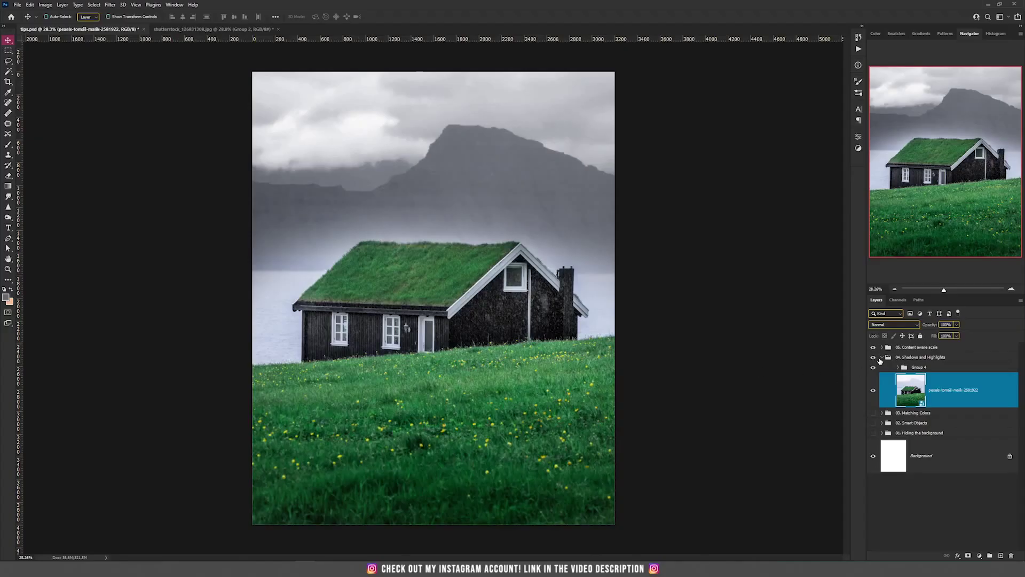
{"action": "left_click", "coordinate": [882, 356]}
{"action": "left_click", "coordinate": [873, 357]}
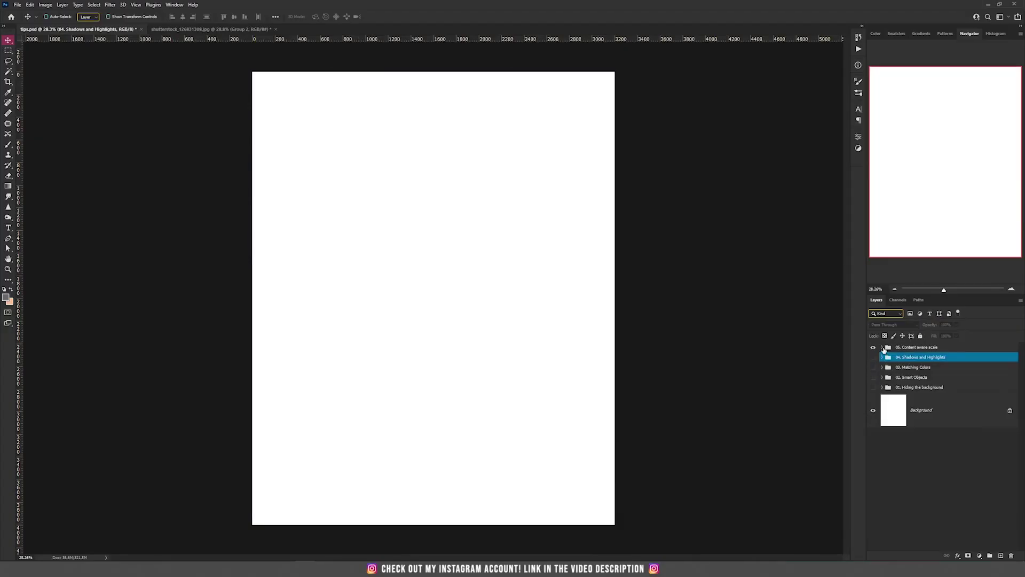
Show the suitcase photo and copy its plain left wall strip onto new Layer 10 via Layer via Copy
{"action": "left_click", "coordinate": [883, 347]}
{"action": "left_click", "coordinate": [873, 406]}
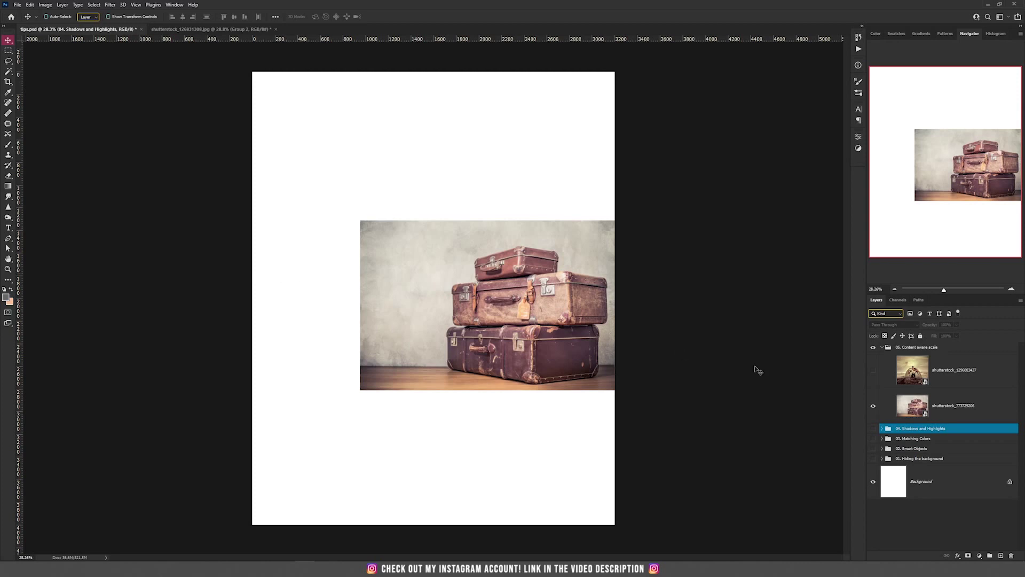
{"action": "left_click", "coordinate": [942, 409]}
{"action": "key", "text": "m"}
{"action": "left_click_drag", "start_coordinate": [356, 214], "coordinate": [445, 404]}
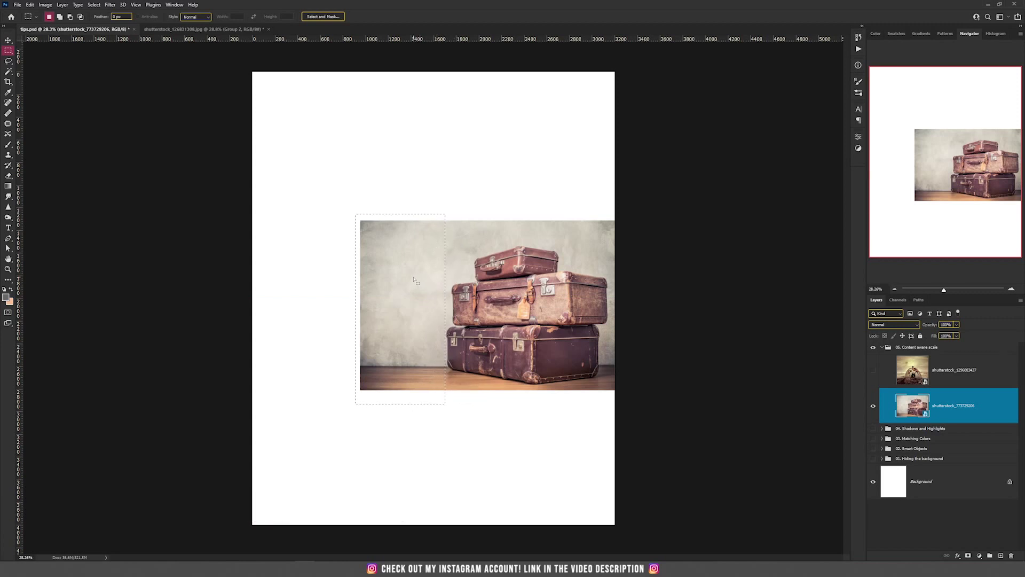
{"action": "right_click", "coordinate": [413, 278]}
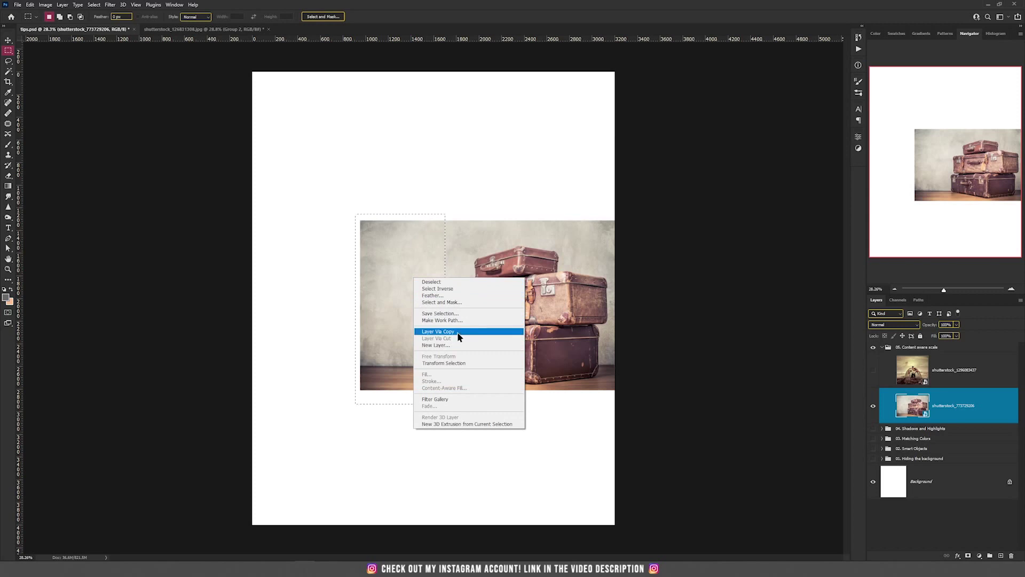
{"action": "left_click", "coordinate": [458, 332]}
{"action": "key", "text": "v"}
Duplicate Layer 10 as Layer 10 copy, hide the copy, and select Layer 10
{"action": "left_click_drag", "start_coordinate": [459, 304], "coordinate": [365, 304]}
{"action": "key", "text": "ctrl+z"}
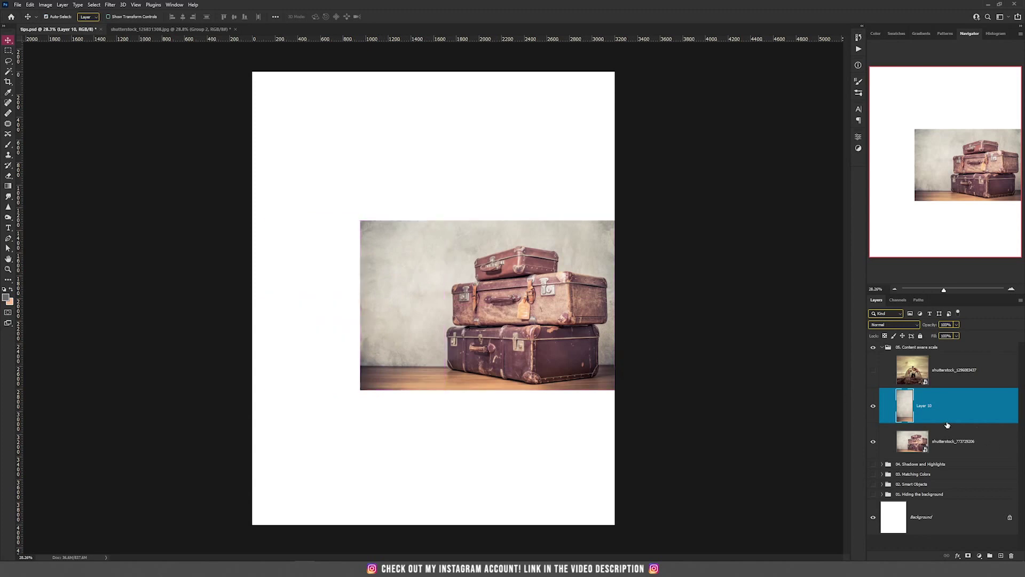
{"action": "key", "text": "ctrl+j"}
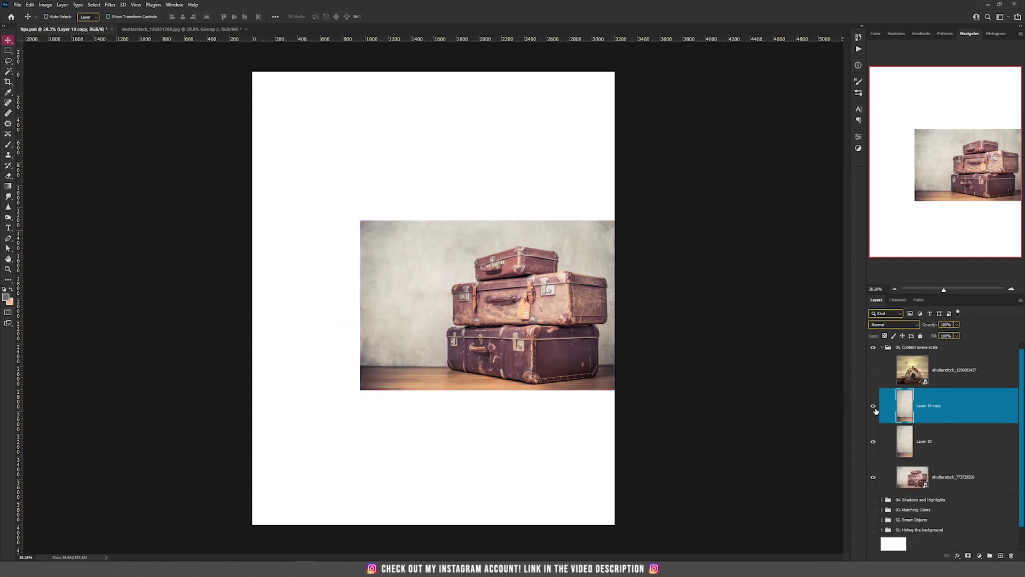
{"action": "left_click", "coordinate": [873, 408]}
{"action": "left_click", "coordinate": [932, 439]}
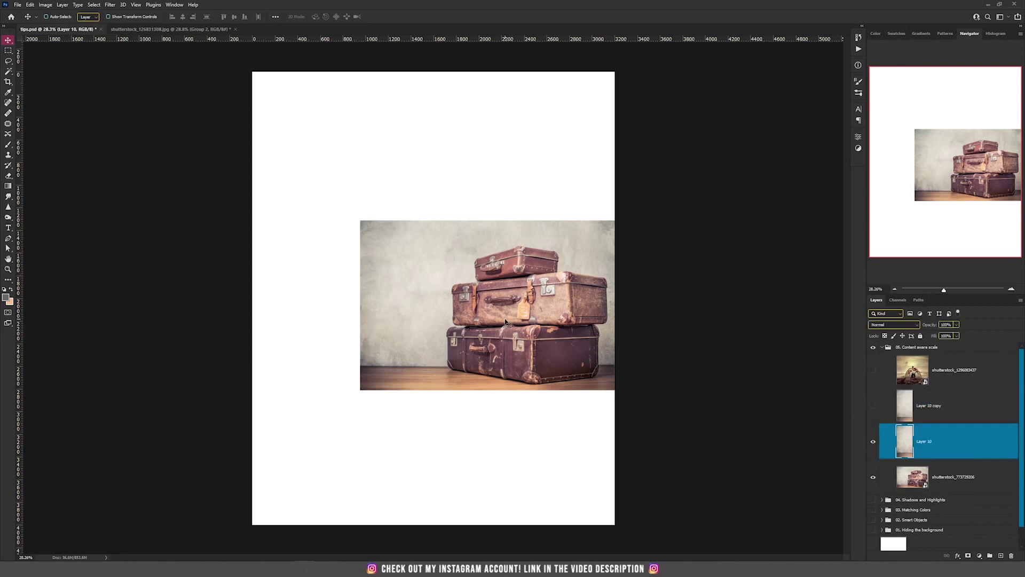
{"action": "key", "text": "ctrl+t"}
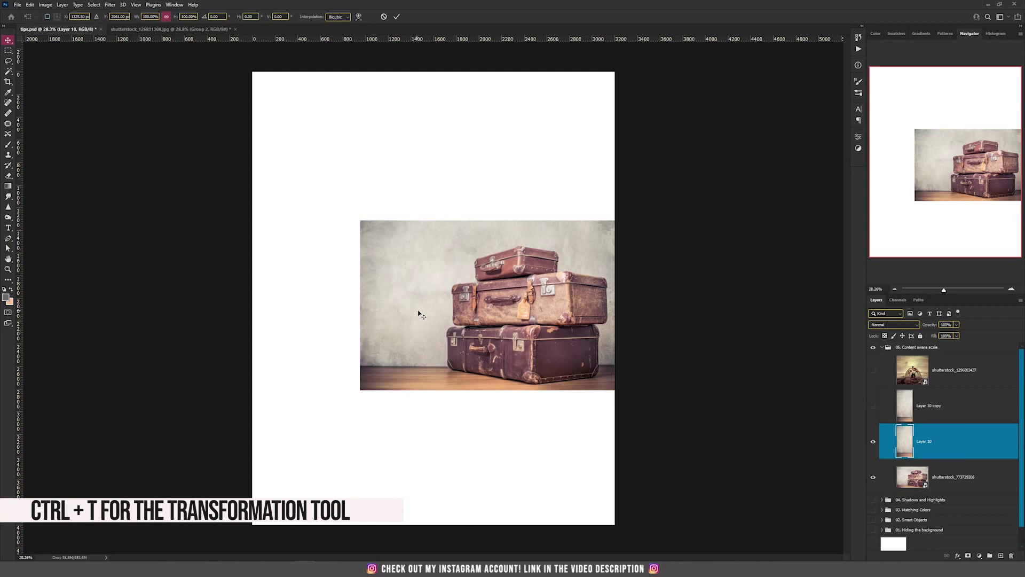
Drag Layer 10's left middle handle out to the canvas's left edge to stretch the wall strip
{"action": "left_click_drag", "start_coordinate": [359, 303], "coordinate": [253, 305]}
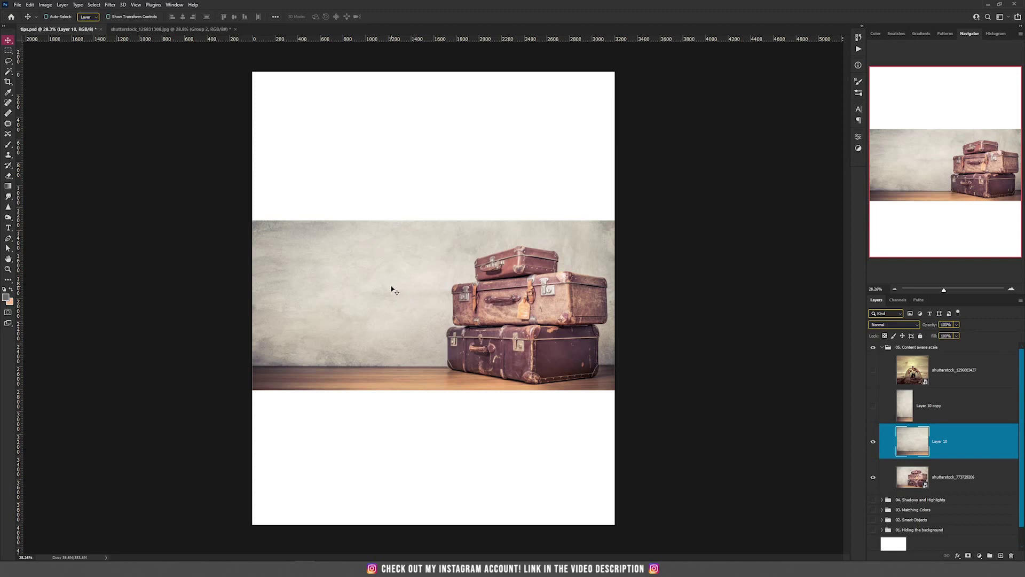
Hide Layer 10, then Content-Aware Scale Layer 10 copy leftward to the canvas edge and confirm
{"action": "left_click", "coordinate": [873, 443]}
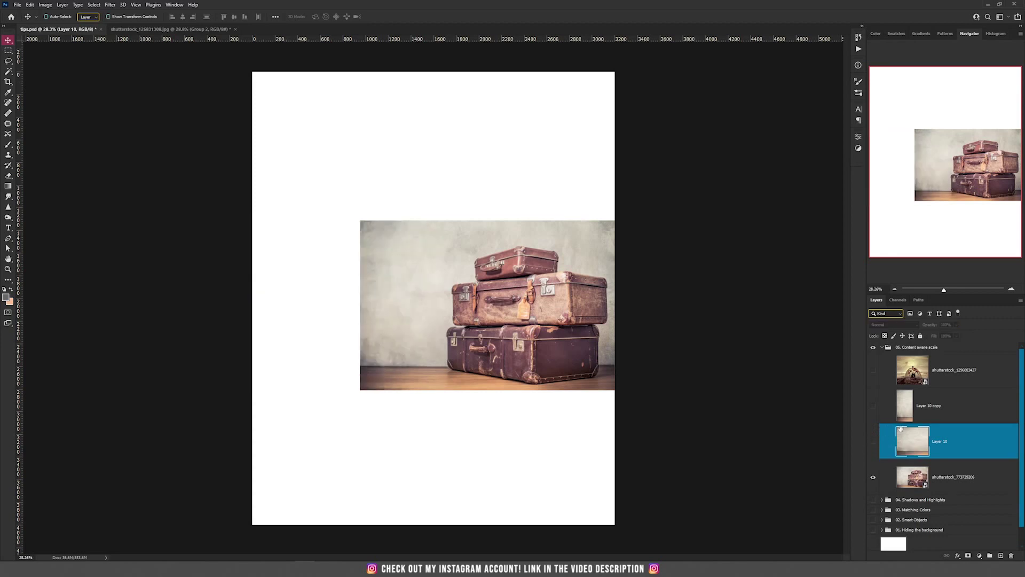
{"action": "left_click", "coordinate": [883, 408]}
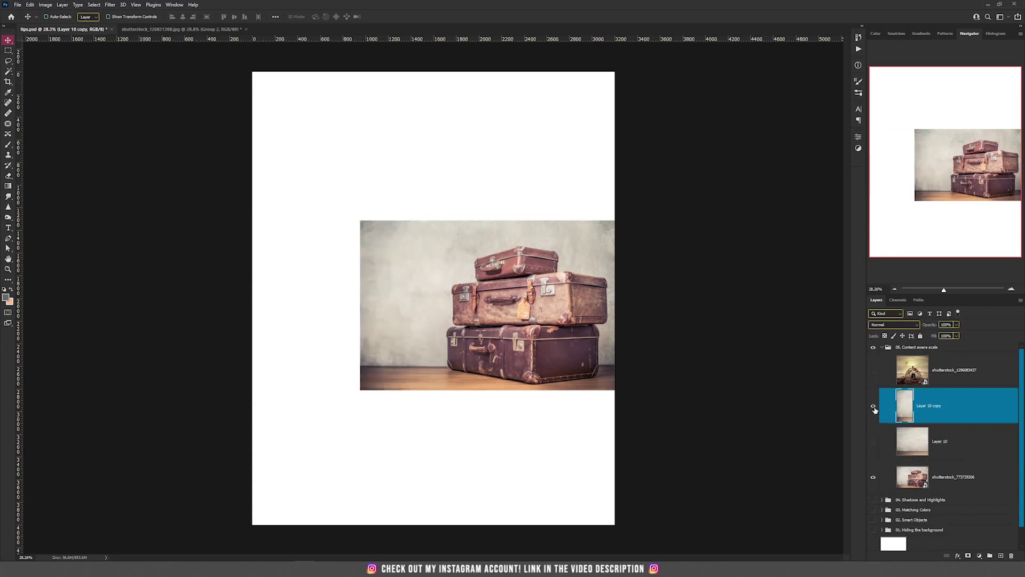
{"action": "key", "text": "ctrl+t"}
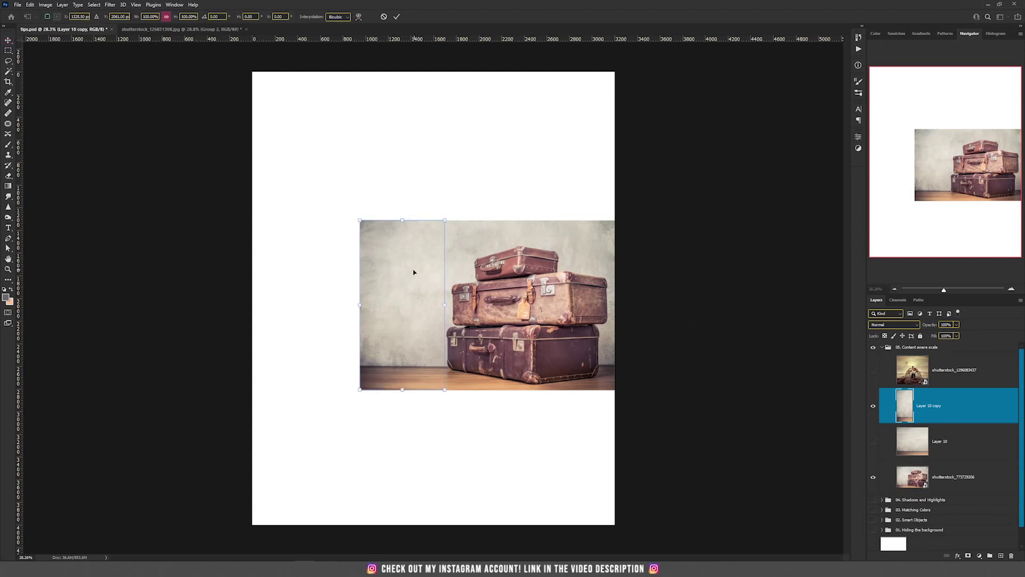
{"action": "key", "text": "Escape"}
{"action": "left_click", "coordinate": [32, 6]}
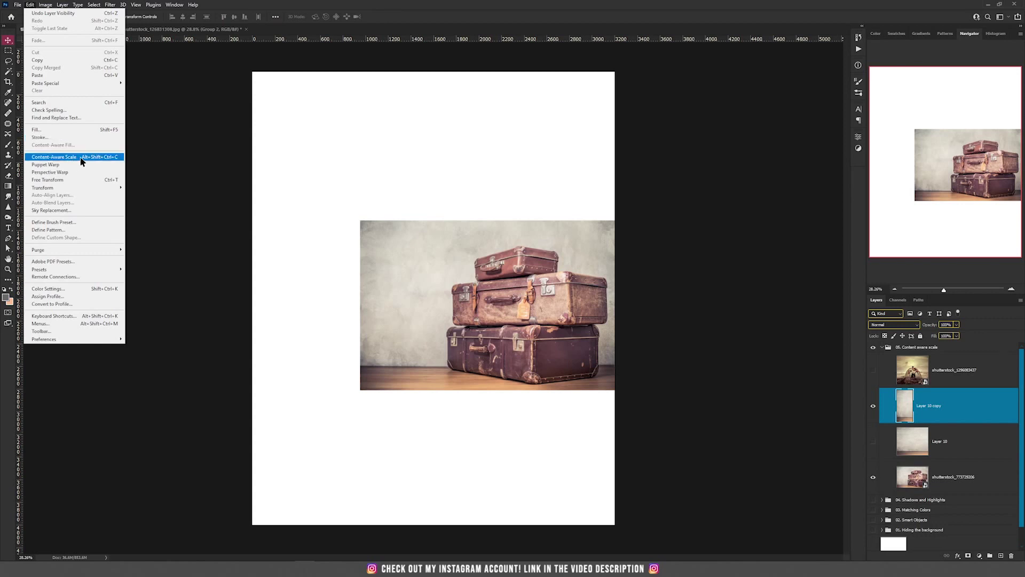
{"action": "left_click", "coordinate": [54, 157]}
{"action": "left_click_drag", "start_coordinate": [359, 307], "coordinate": [251, 311]}
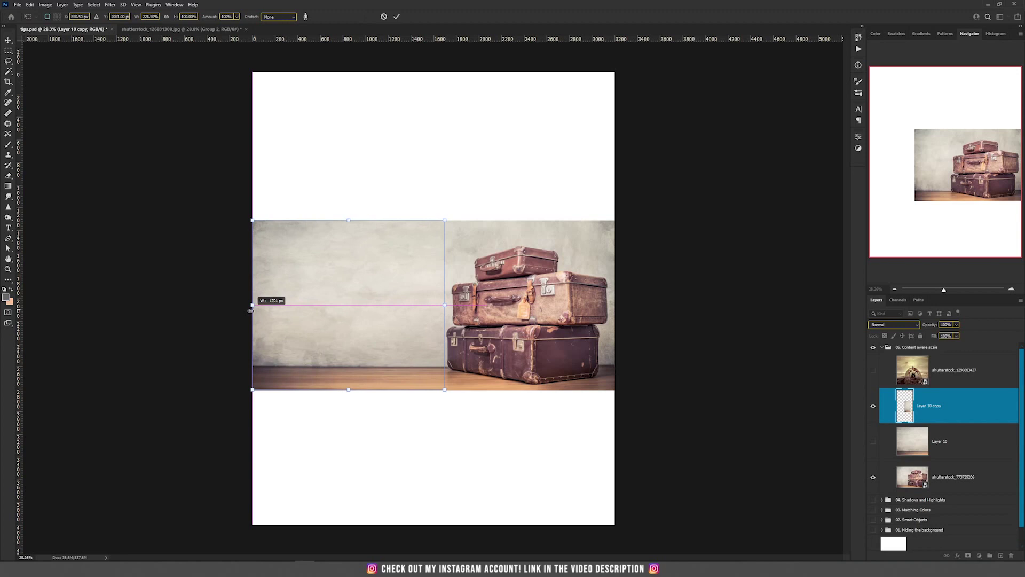
{"action": "key", "text": "Return"}
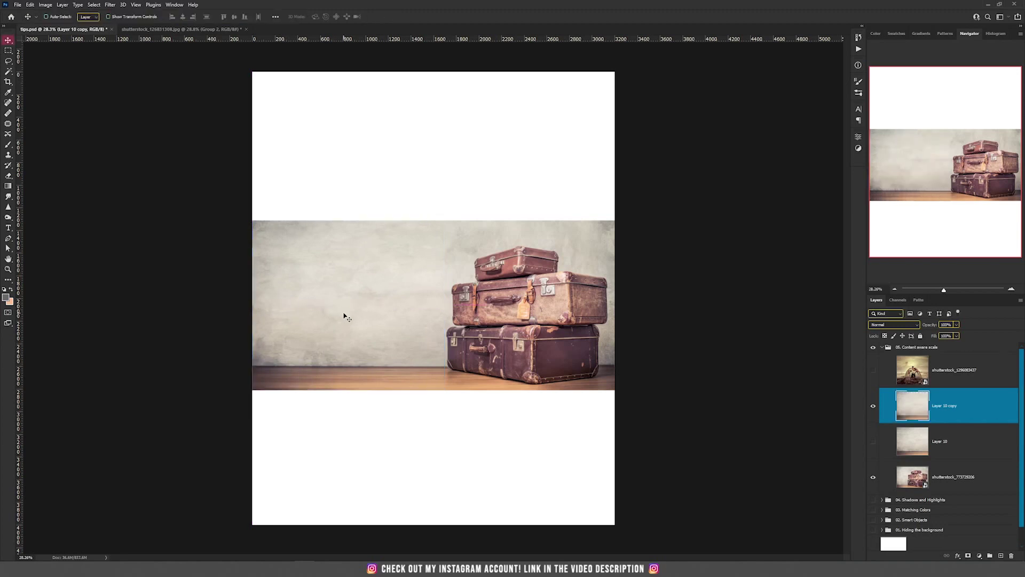
Toggle Layer 10 copy on and off against Layer 10 to compare content-aware versus plain stretching
{"action": "scroll", "coordinate": [328, 335], "scroll_direction": "up", "scroll_amount": 2}
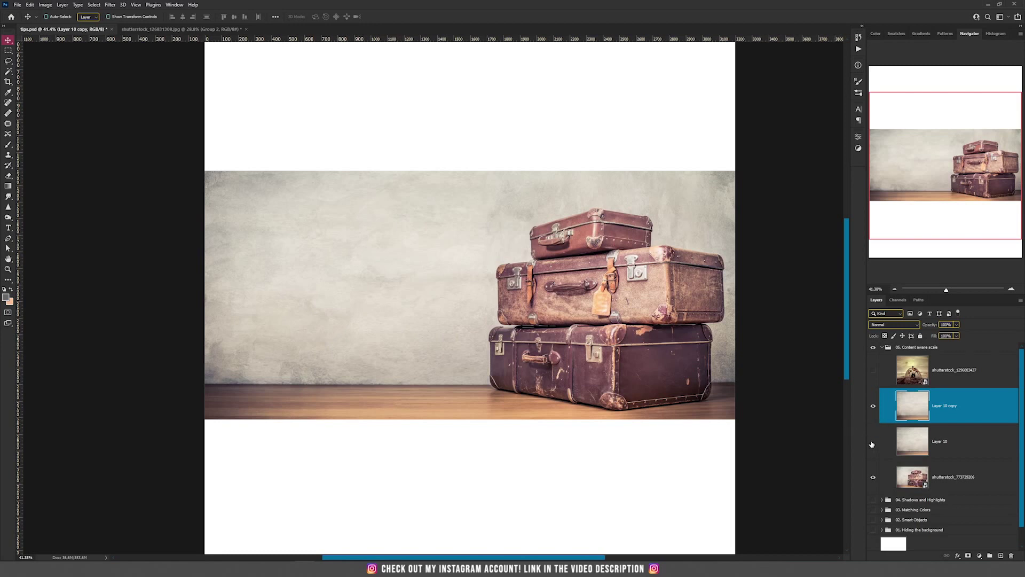
{"action": "left_click", "coordinate": [873, 406]}
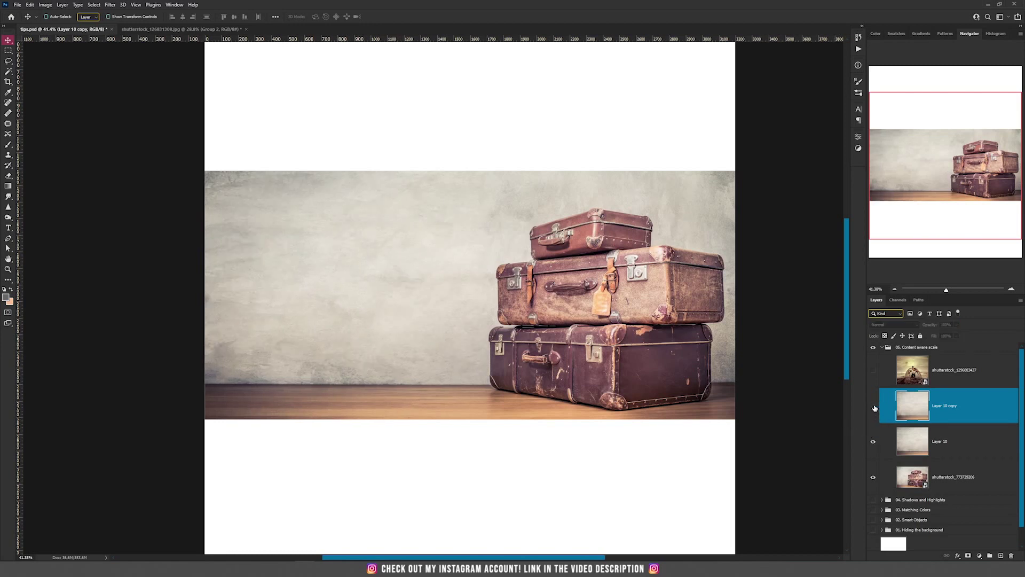
{"action": "left_click", "coordinate": [916, 448]}
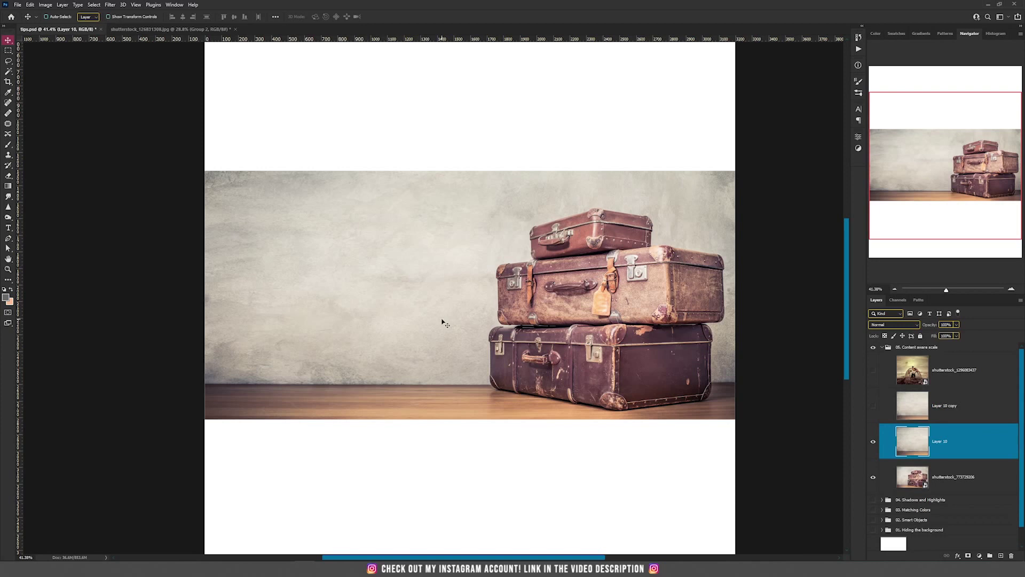
{"action": "left_click", "coordinate": [874, 407]}
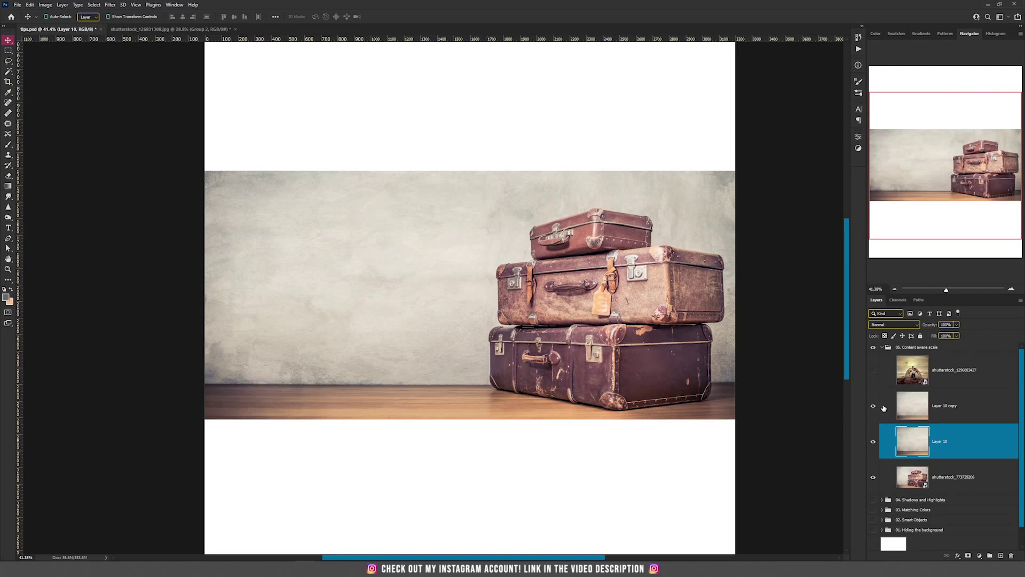
{"action": "left_click", "coordinate": [913, 410]}
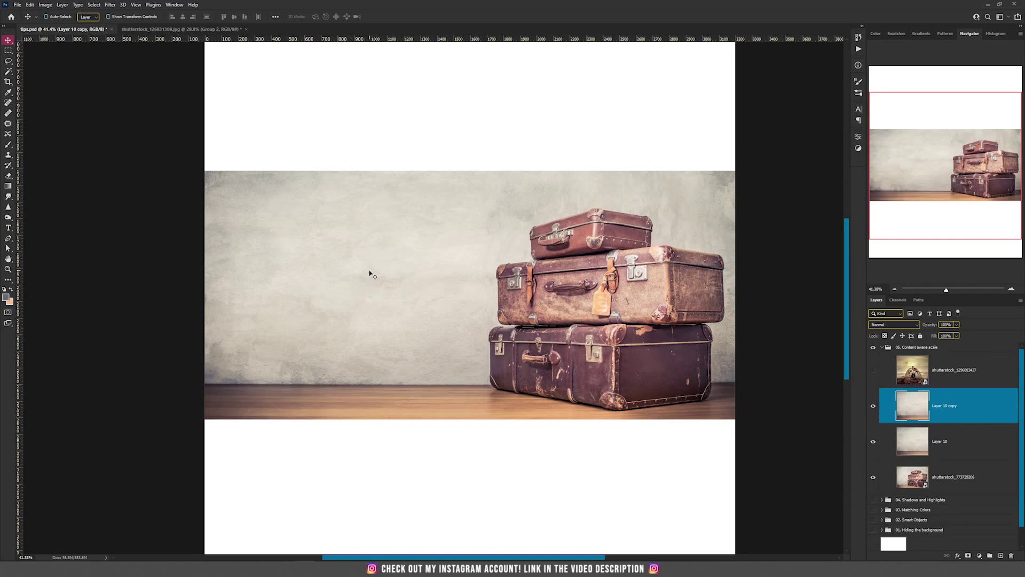
{"action": "left_click", "coordinate": [874, 409]}
{"action": "left_click", "coordinate": [916, 444]}
{"action": "left_click_drag", "start_coordinate": [402, 286], "coordinate": [384, 295]}
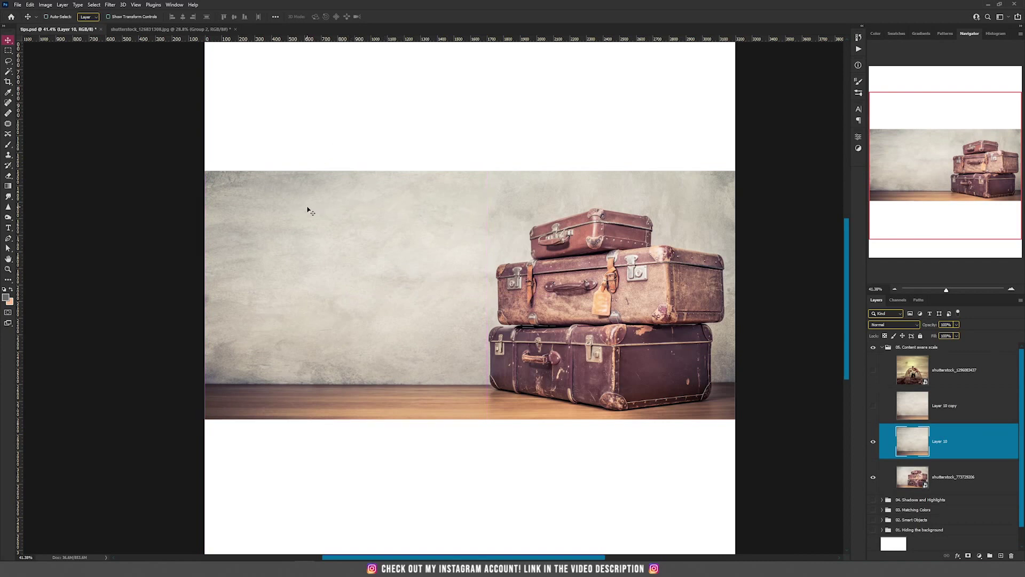
{"action": "left_click", "coordinate": [876, 411]}
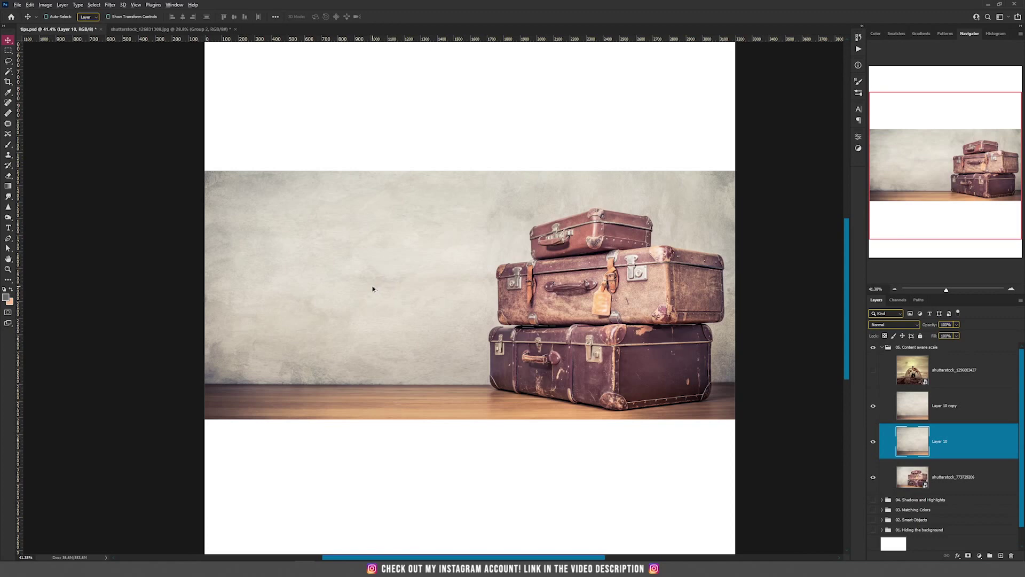
Hide Layer 10 copy, Layer 10 and the suitcase photo, and show the angel photo layer
{"action": "scroll", "coordinate": [372, 289], "scroll_direction": "down", "scroll_amount": 3}
{"action": "left_click", "coordinate": [873, 409]}
{"action": "left_click", "coordinate": [874, 441]}
{"action": "left_click", "coordinate": [874, 477]}
{"action": "left_click", "coordinate": [874, 371]}
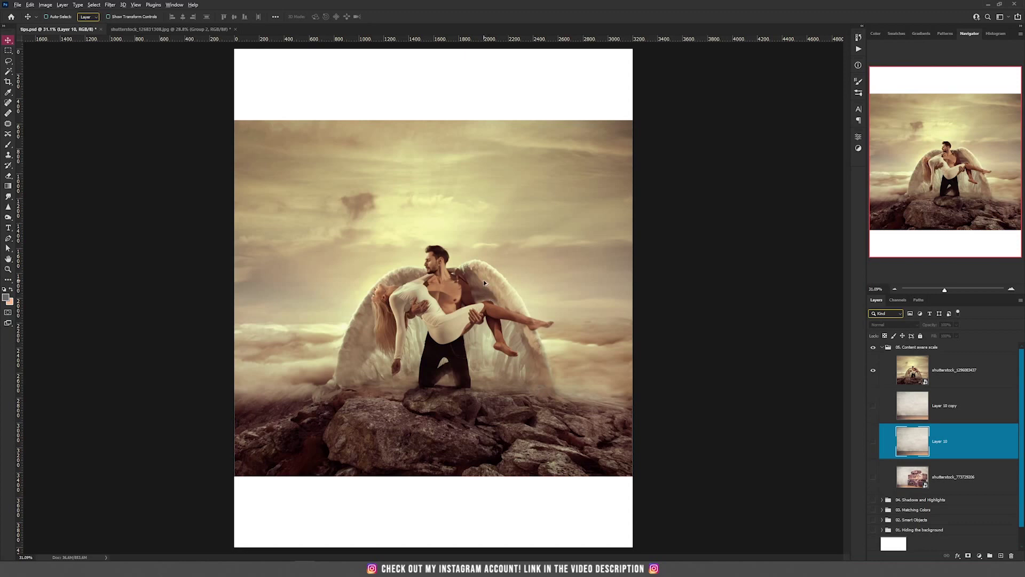
Marquee the sky strip across the angel photo's top and copy it onto new Layer 11
{"action": "scroll", "coordinate": [505, 282], "scroll_direction": "down", "scroll_amount": 2}
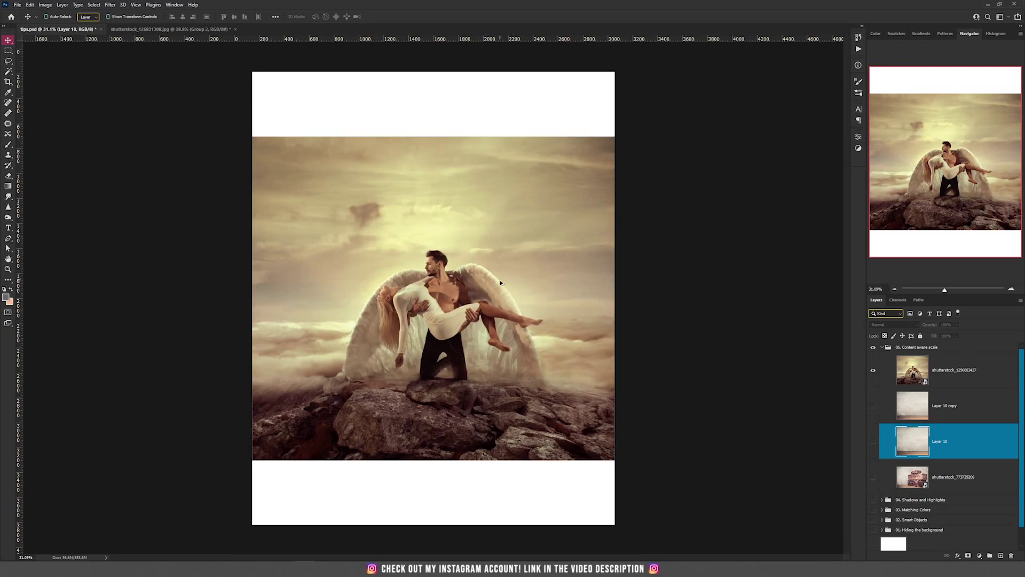
{"action": "scroll", "coordinate": [498, 277], "scroll_direction": "up", "scroll_amount": 1}
{"action": "scroll", "coordinate": [497, 277], "scroll_direction": "down", "scroll_amount": 1}
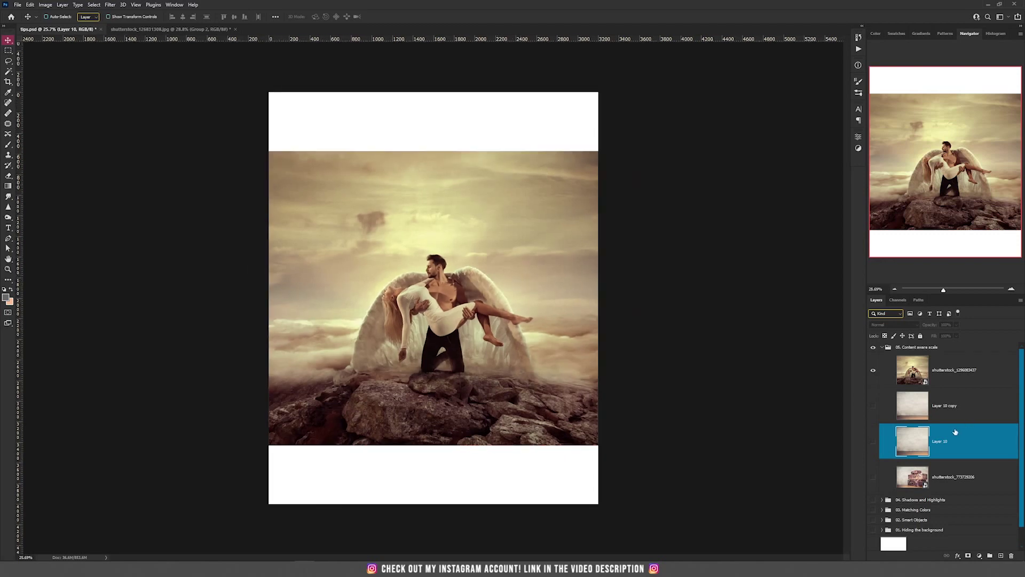
{"action": "left_click", "coordinate": [943, 372]}
{"action": "key", "text": "m"}
{"action": "left_click_drag", "start_coordinate": [263, 113], "coordinate": [632, 248]}
{"action": "left_click", "coordinate": [521, 215]}
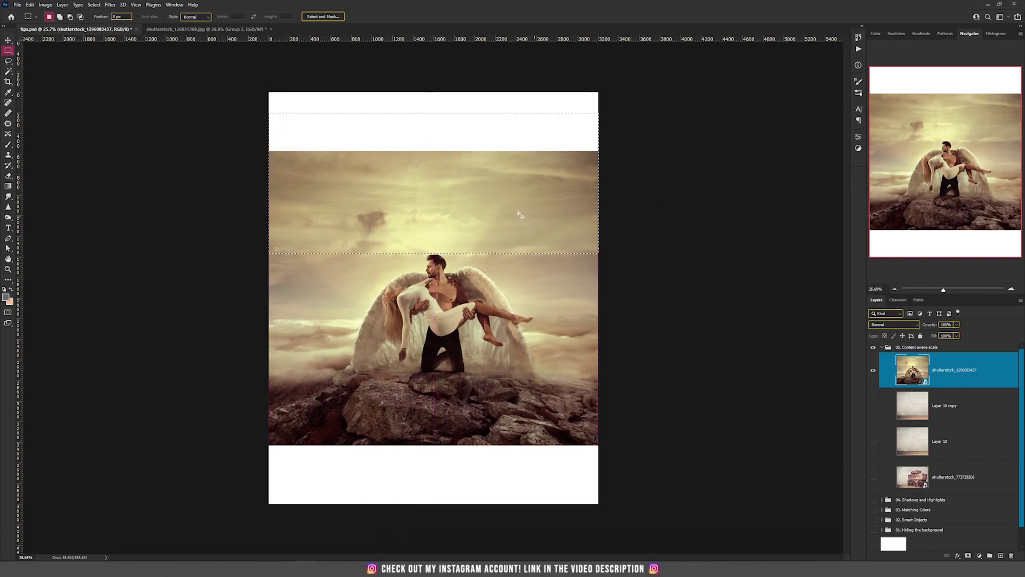
{"action": "right_click", "coordinate": [520, 215]}
{"action": "left_click", "coordinate": [557, 265]}
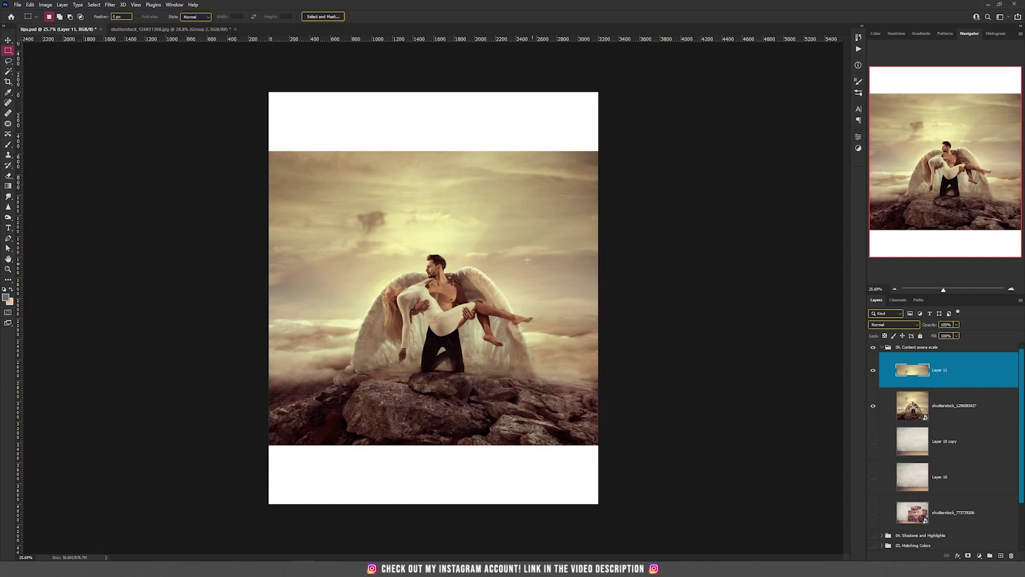
{"action": "left_click", "coordinate": [30, 5]}
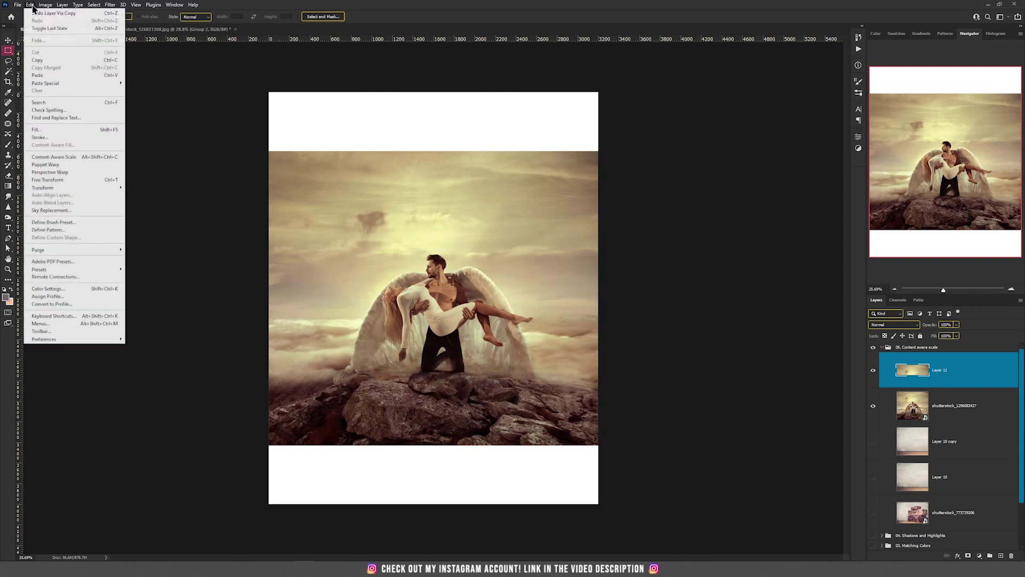
Content-aware stretch the copied sky strip up to the canvas's top edge
{"action": "left_click", "coordinate": [62, 157]}
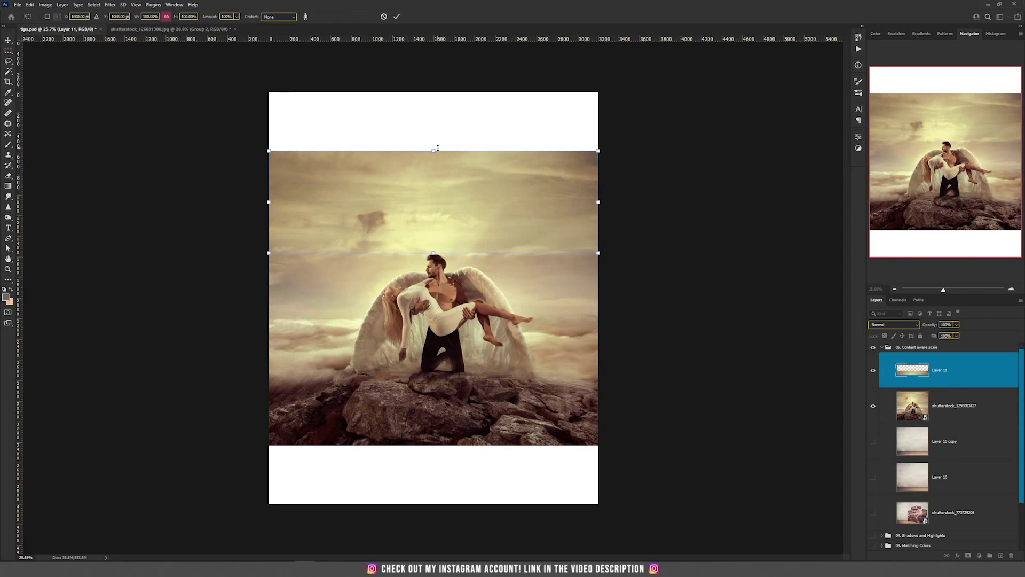
{"action": "left_click_drag", "start_coordinate": [435, 150], "coordinate": [444, 92]}
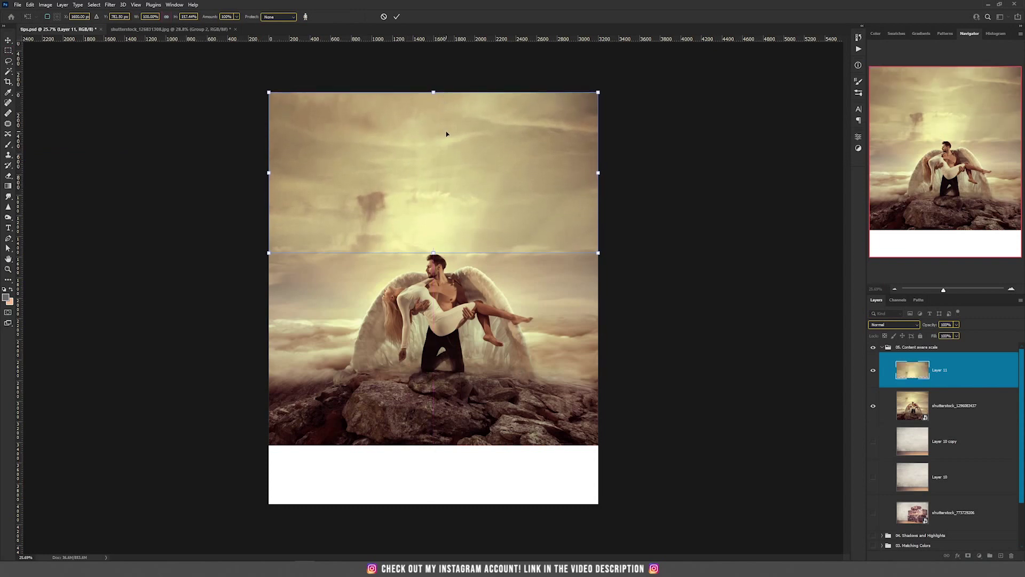
{"action": "key", "text": "Return"}
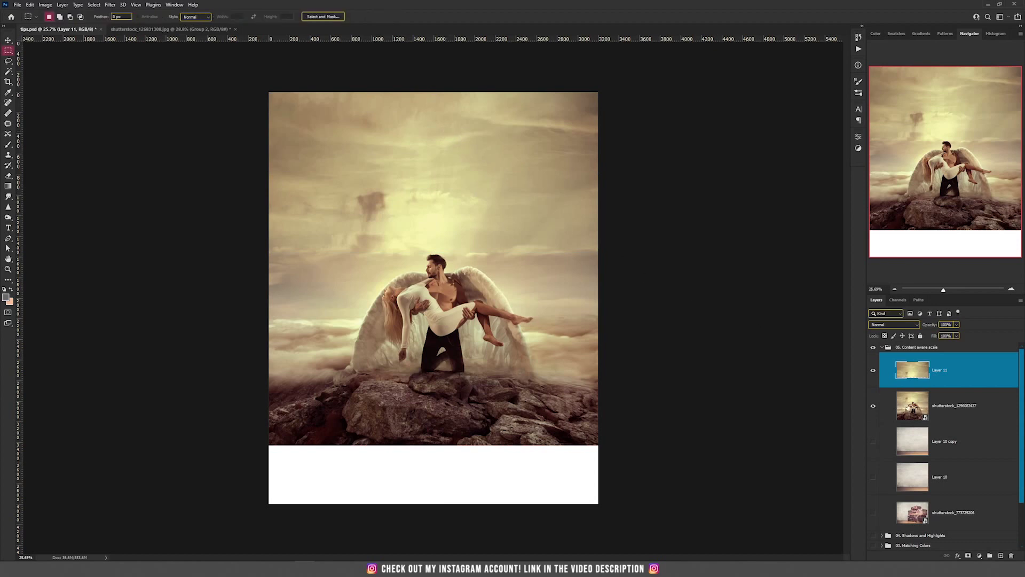
On the angel photo layer, marquee-select the rock strip along the photo's bottom
{"action": "left_click", "coordinate": [918, 413]}
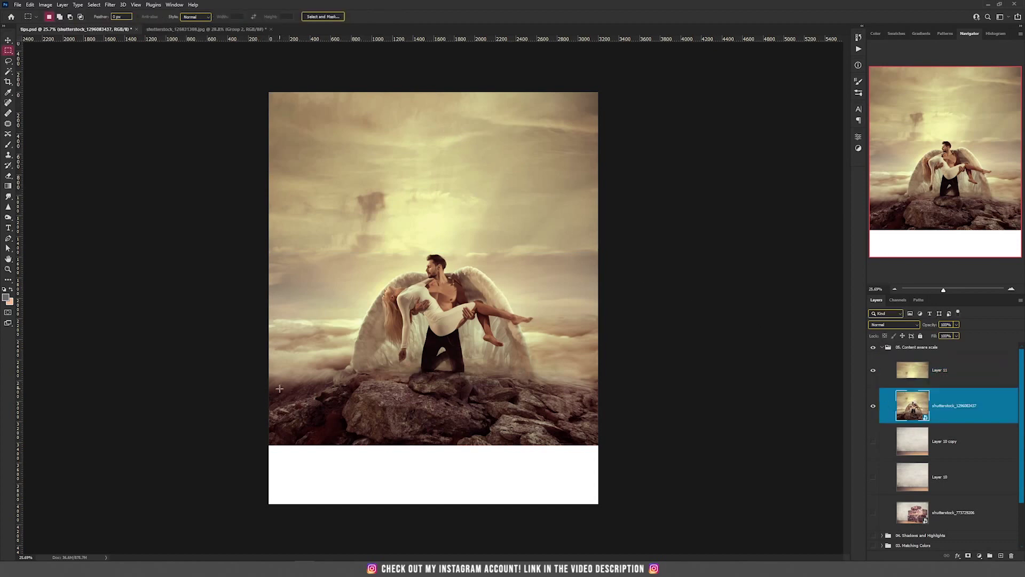
{"action": "left_click_drag", "start_coordinate": [273, 389], "coordinate": [559, 436]}
{"action": "right_click", "coordinate": [557, 419]}
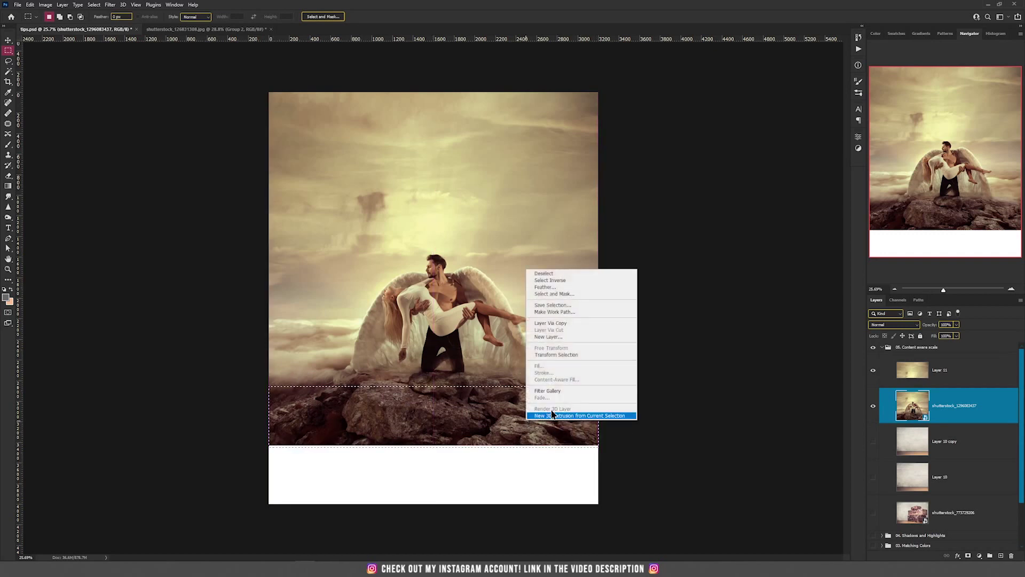
Copy the rocks to Layer 12 and content-aware stretch them to the canvas bottom
{"action": "left_click", "coordinate": [558, 323]}
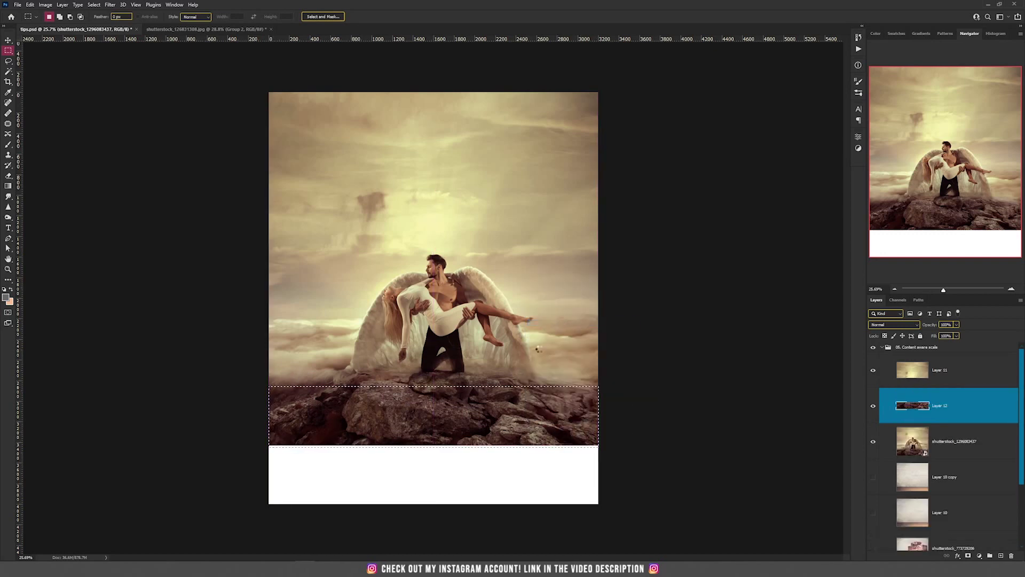
{"action": "left_click", "coordinate": [30, 5]}
{"action": "left_click", "coordinate": [63, 155]}
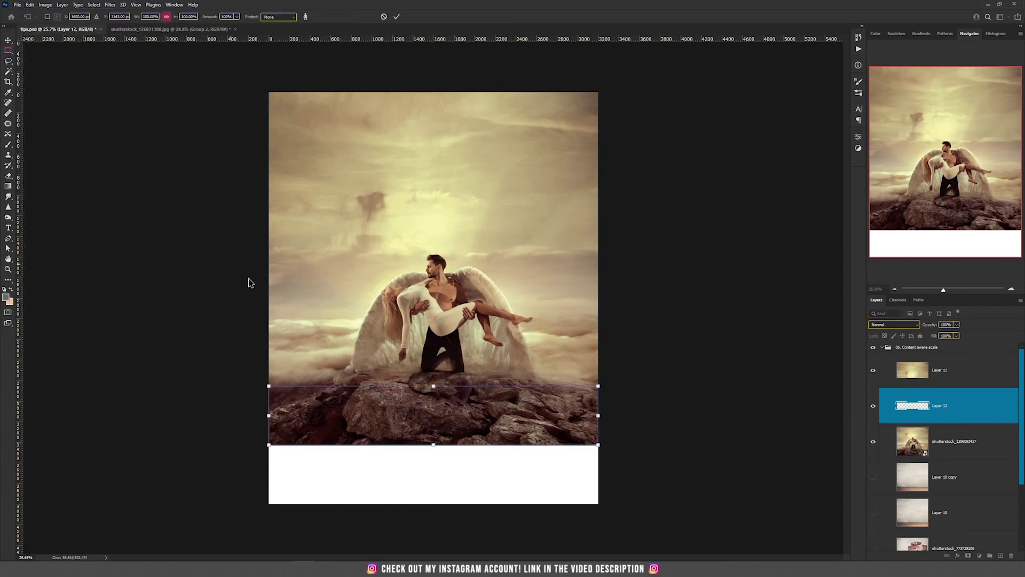
{"action": "left_click_drag", "start_coordinate": [431, 444], "coordinate": [430, 506]}
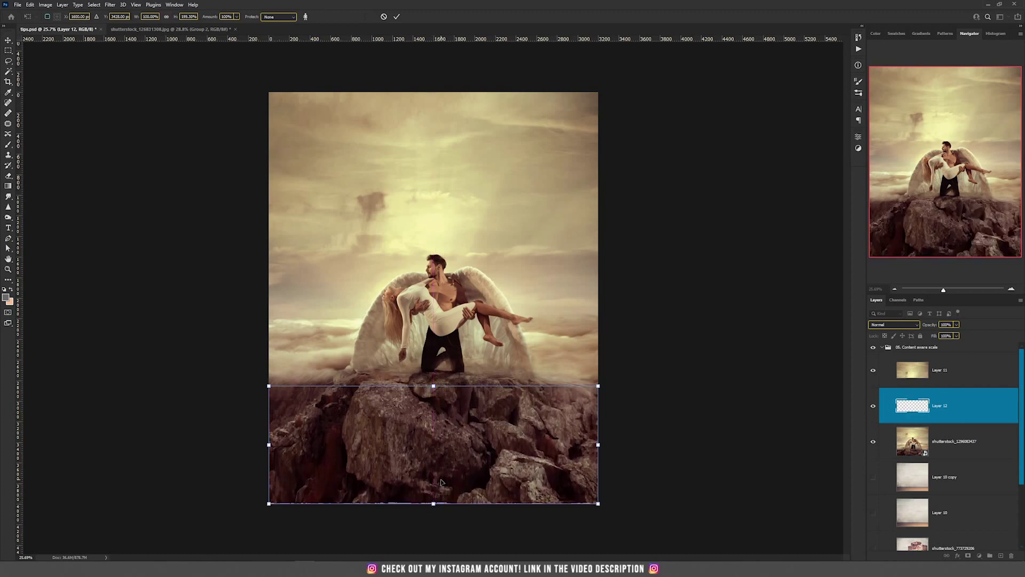
{"action": "key", "text": "Return"}
{"action": "key", "text": "m"}
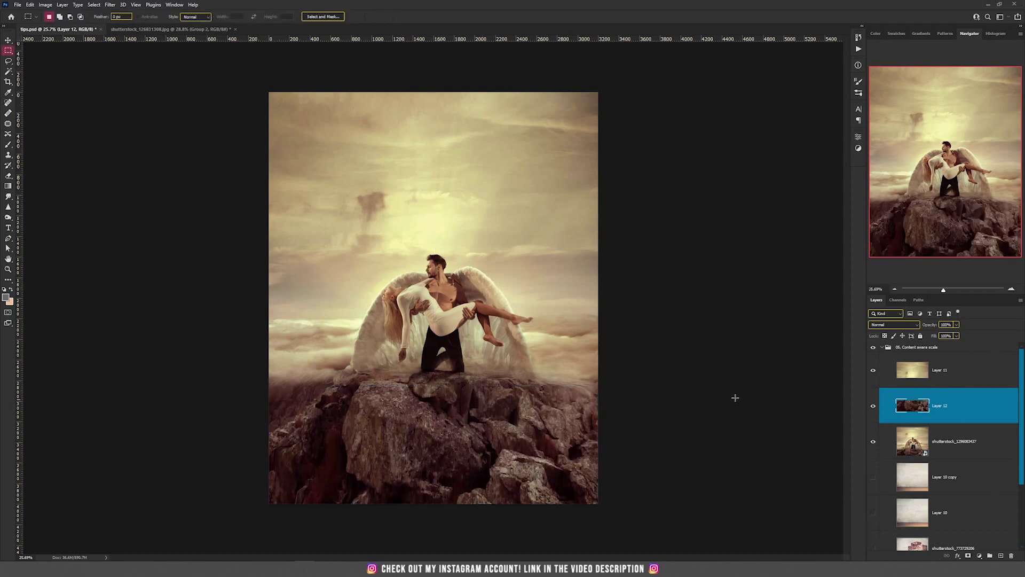
{"action": "scroll", "coordinate": [513, 350], "scroll_direction": "up", "scroll_amount": 1}
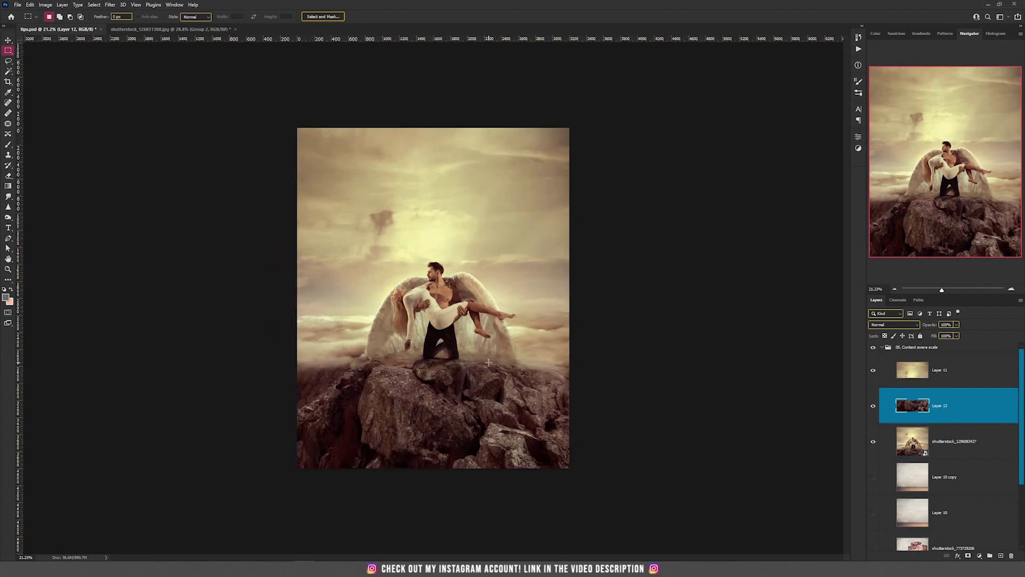
{"action": "key", "text": "v"}
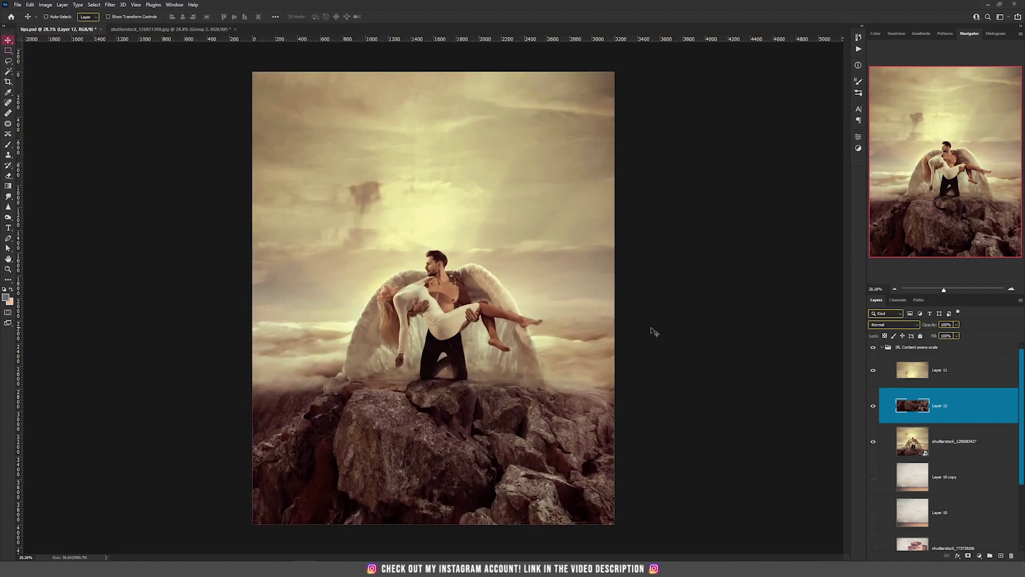